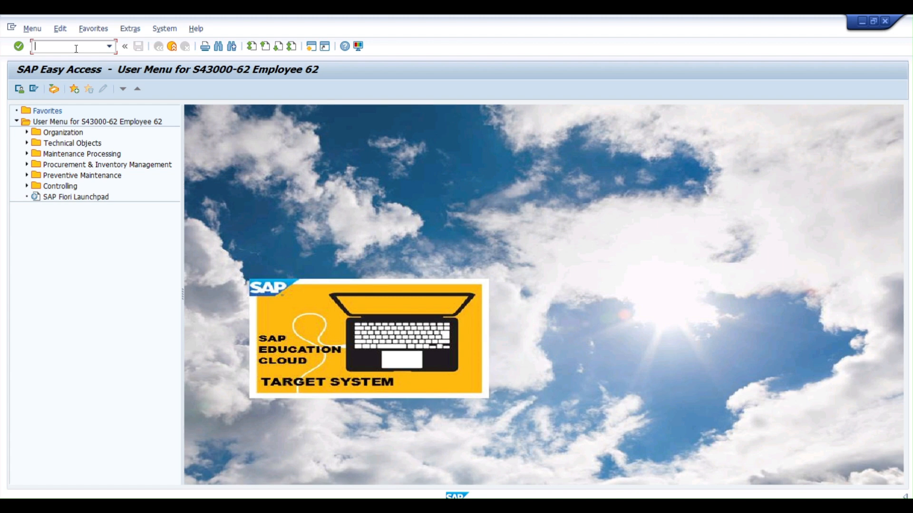
# Step: Open the SAP Reference IMG through transaction spro
pyautogui.write('spro')
pyautogui.press('Return')
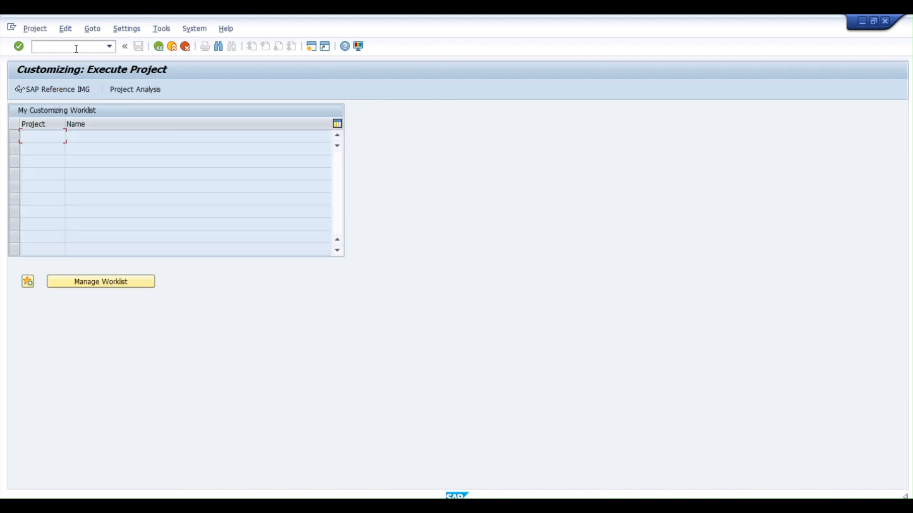
pyautogui.click(67, 87)
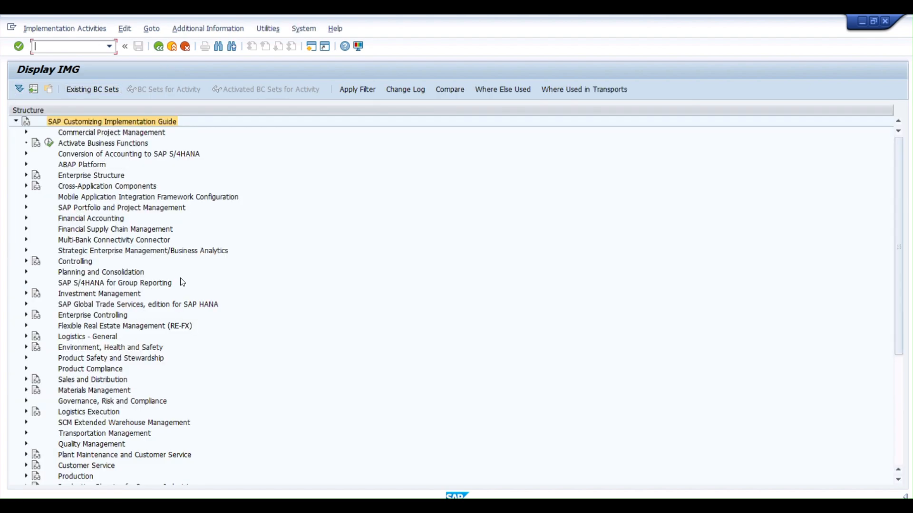
# Step: Expand Plant Maintenance and Customer Service down to Maintenance and Service Processing and read the Maintenance and Service Orders documentation
pyautogui.scroll(-6, 155, 263)
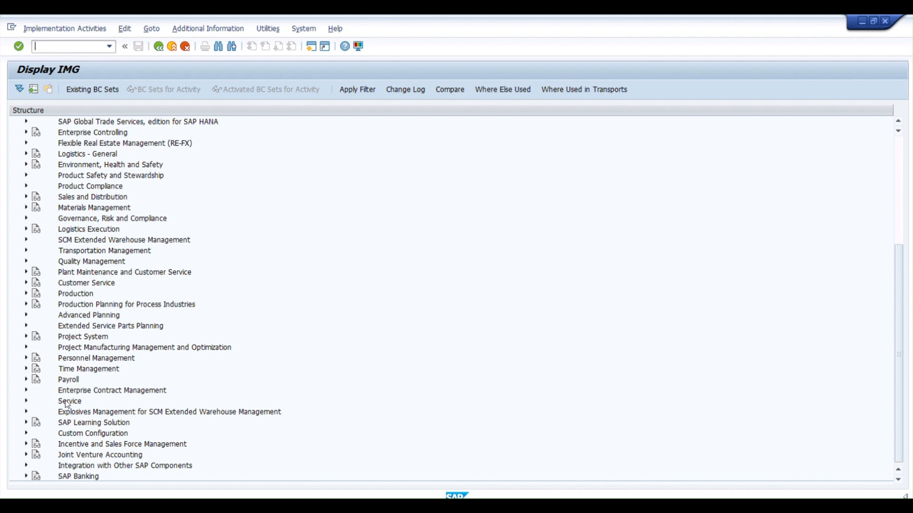
pyautogui.click(26, 273)
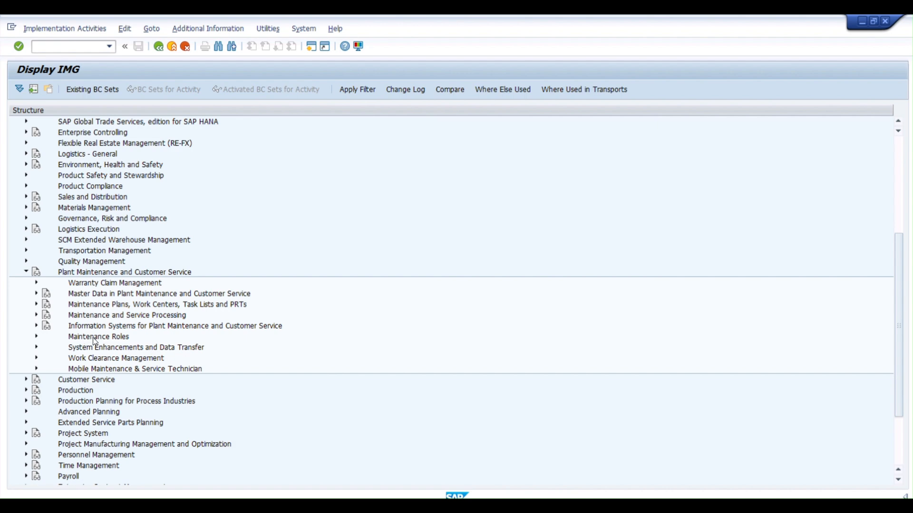
pyautogui.click(37, 315)
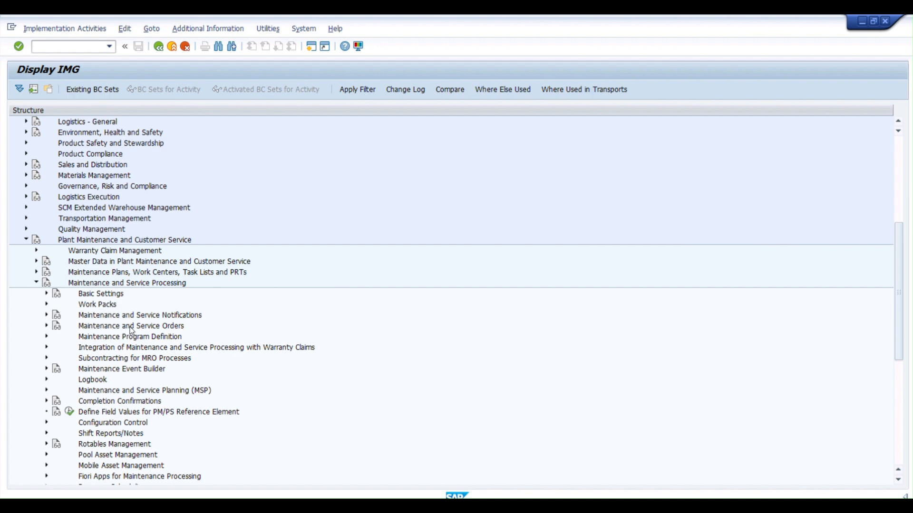
pyautogui.click(57, 326)
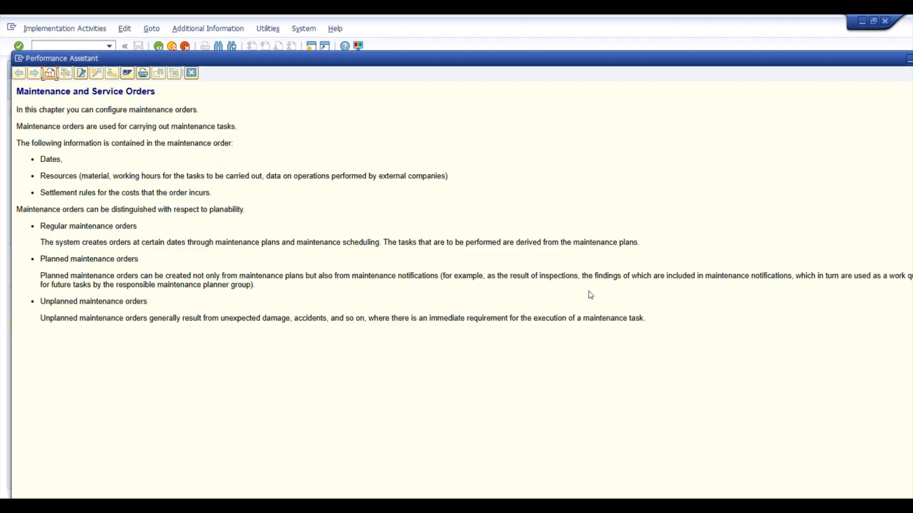
pyautogui.click(192, 74)
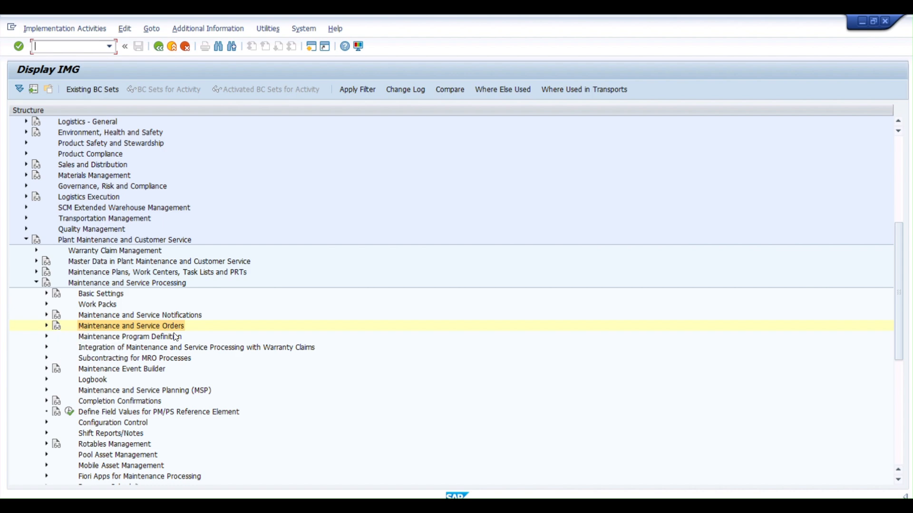
# Step: Open the Configure Order Types activity under Maintenance and Service Orders, Functions and Settings for Order Types
pyautogui.click(46, 327)
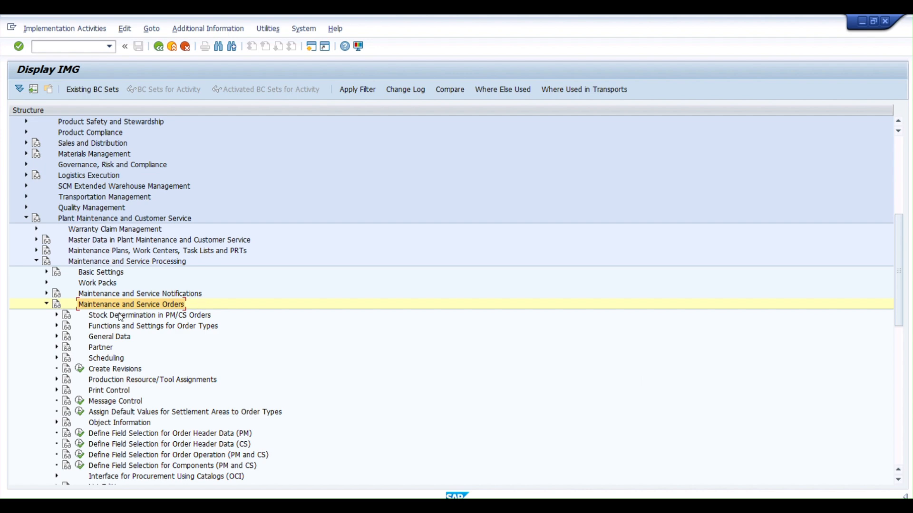
pyautogui.scroll(-4, 113, 316)
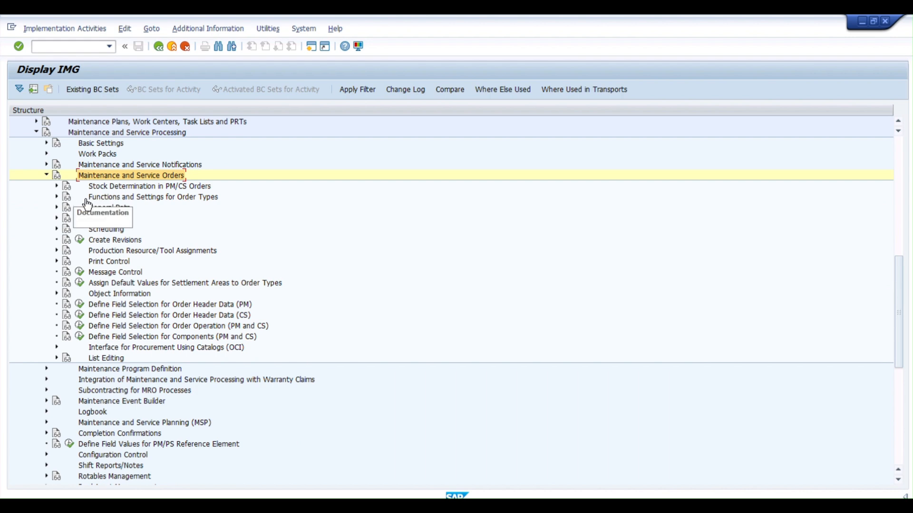
pyautogui.click(57, 196)
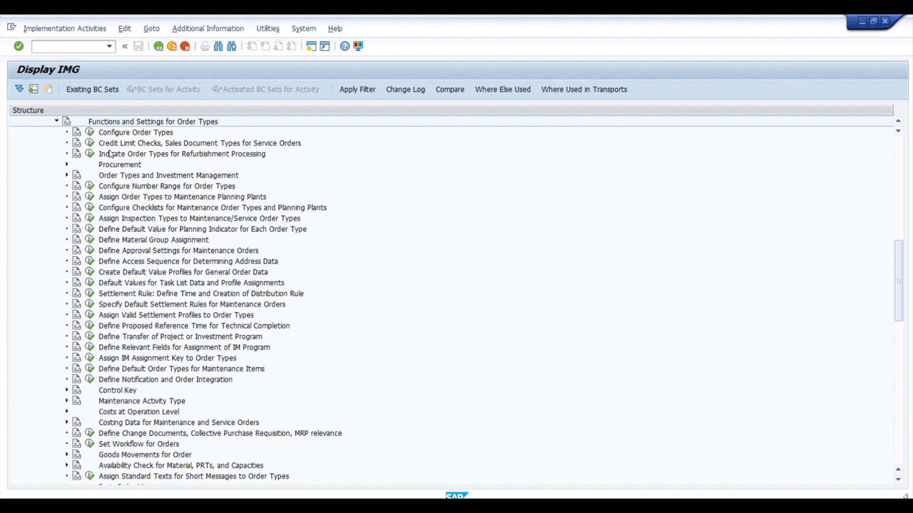
pyautogui.click(90, 135)
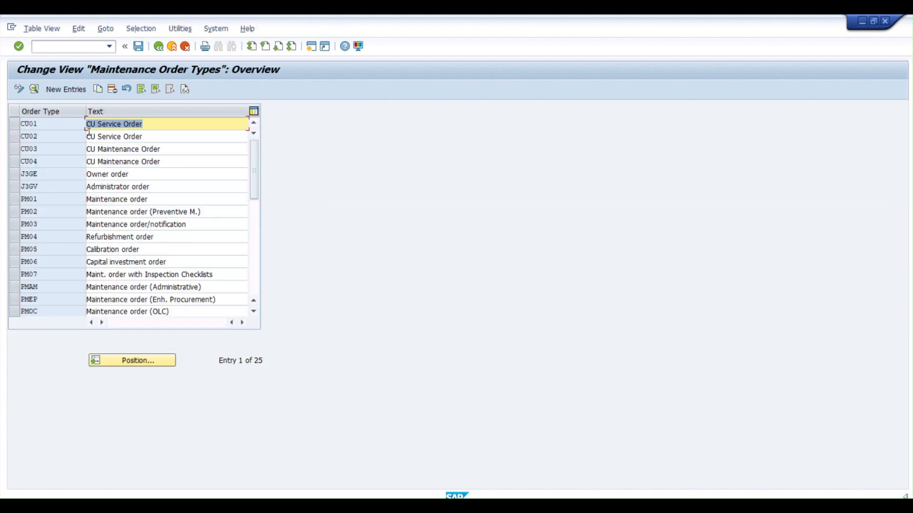
# Step: Look through the list of maintenance order types
pyautogui.scroll(-4, 69, 204)
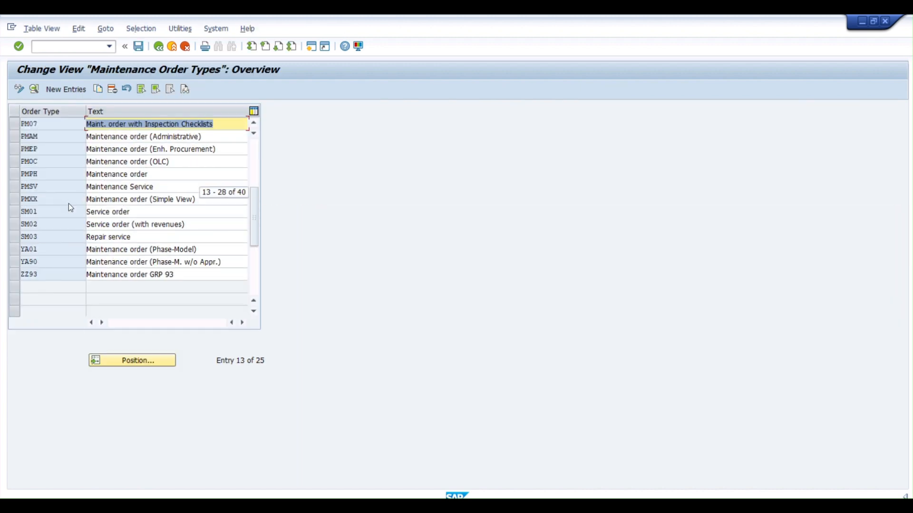
pyautogui.scroll(1, 70, 204)
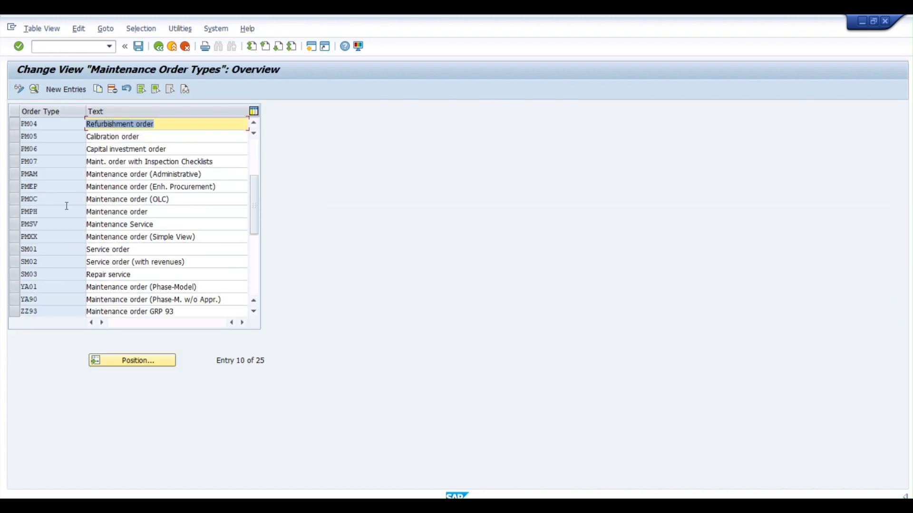
pyautogui.scroll(2, 65, 170)
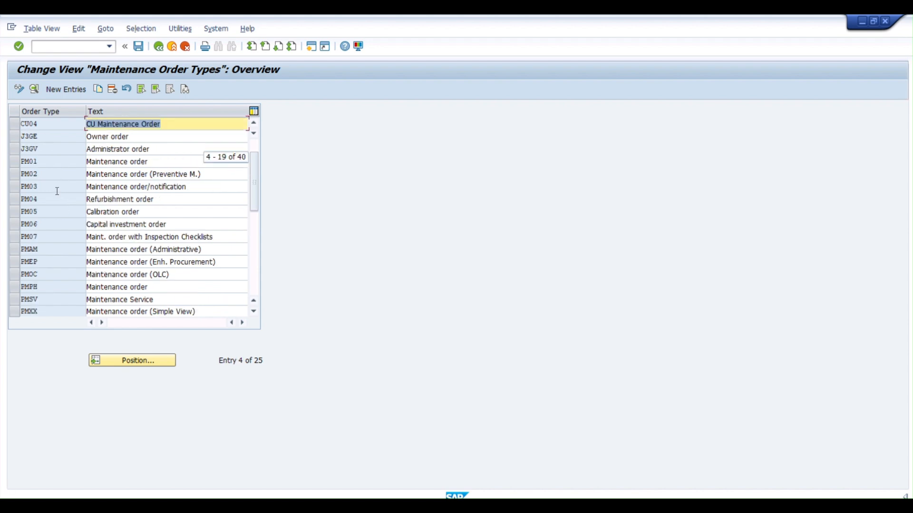
# Step: Mark order types PM01 through PMEP, unmark PM01, PM02, PM04, PM05 and PM06, and also mark YA01
pyautogui.moveTo(18, 164); pyautogui.dragTo(19, 264)
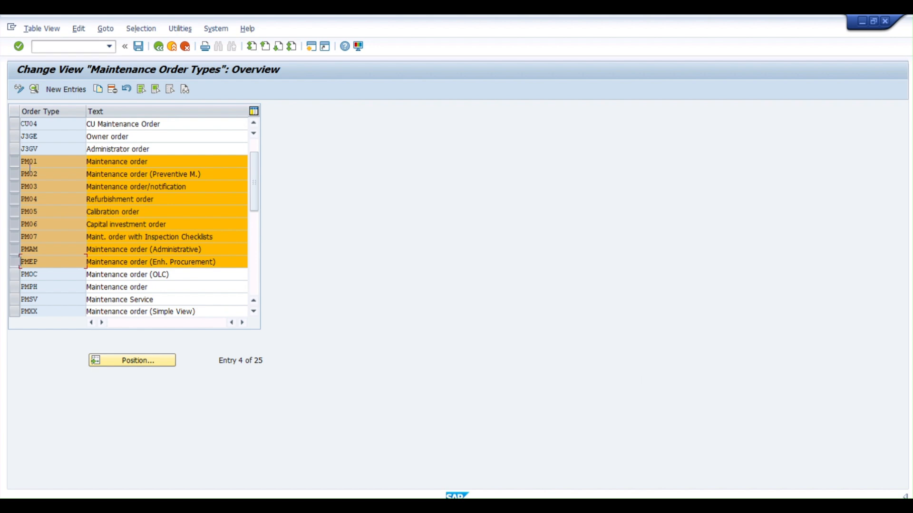
pyautogui.click(17, 162)
pyautogui.click(17, 176)
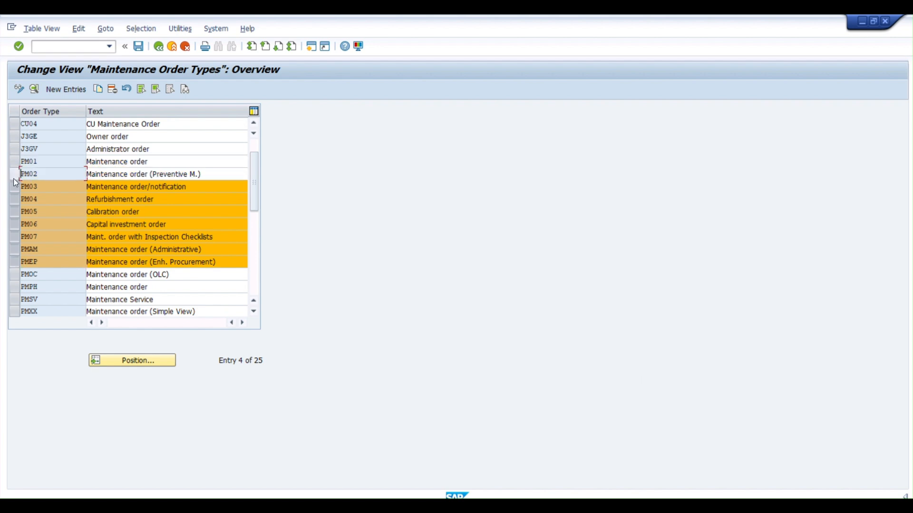
pyautogui.click(17, 202)
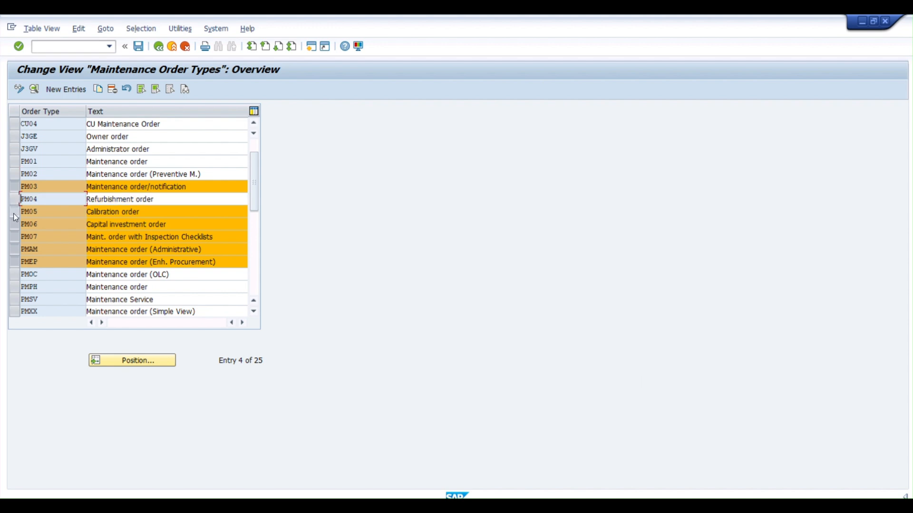
pyautogui.click(14, 211)
pyautogui.click(13, 226)
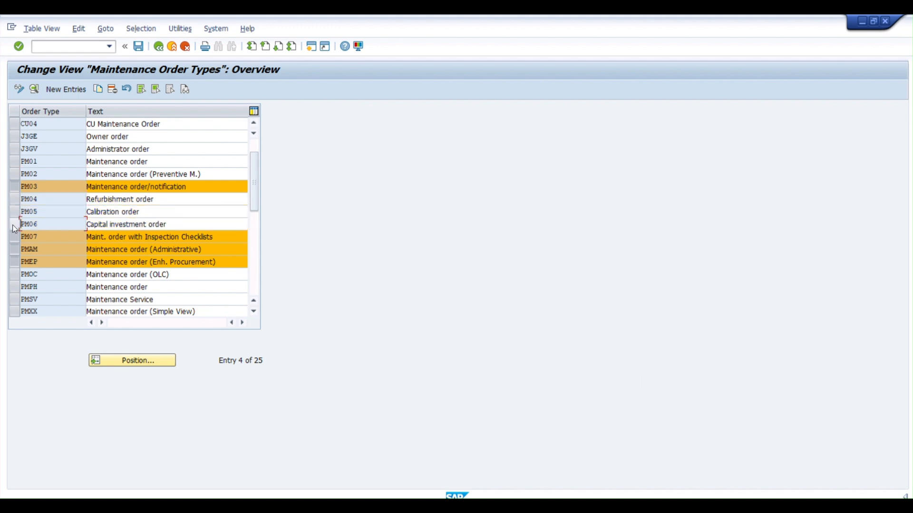
pyautogui.click(55, 236)
pyautogui.scroll(-4, 76, 247)
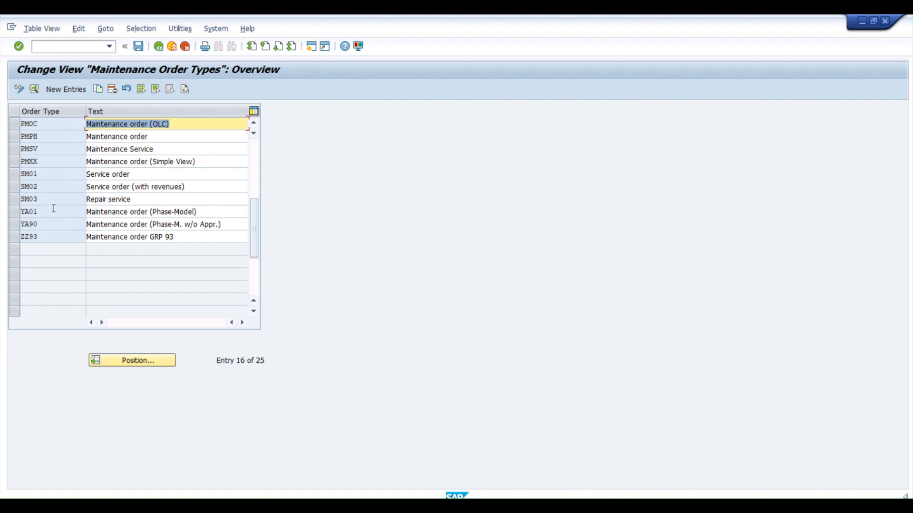
pyautogui.click(16, 213)
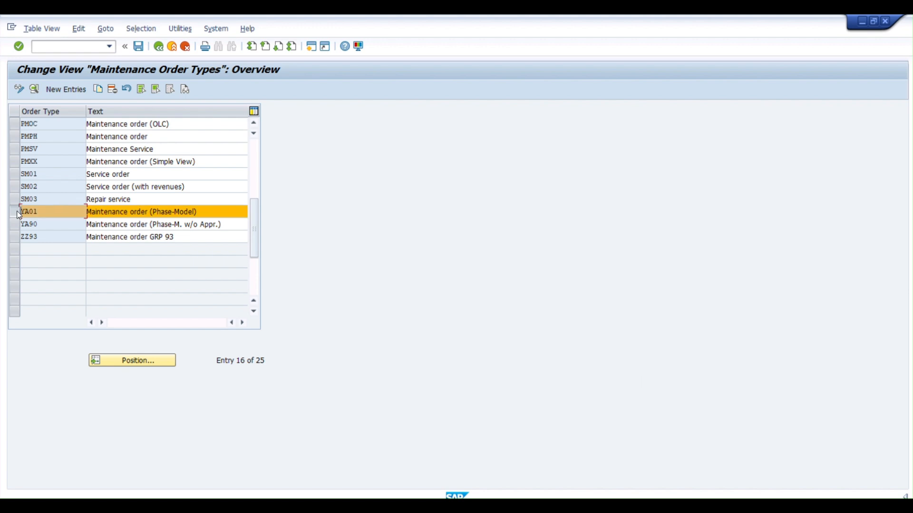
# Step: Check the revenue postings and phase model settings in the details of order type PMEP and return to the overview
pyautogui.scroll(5, 62, 214)
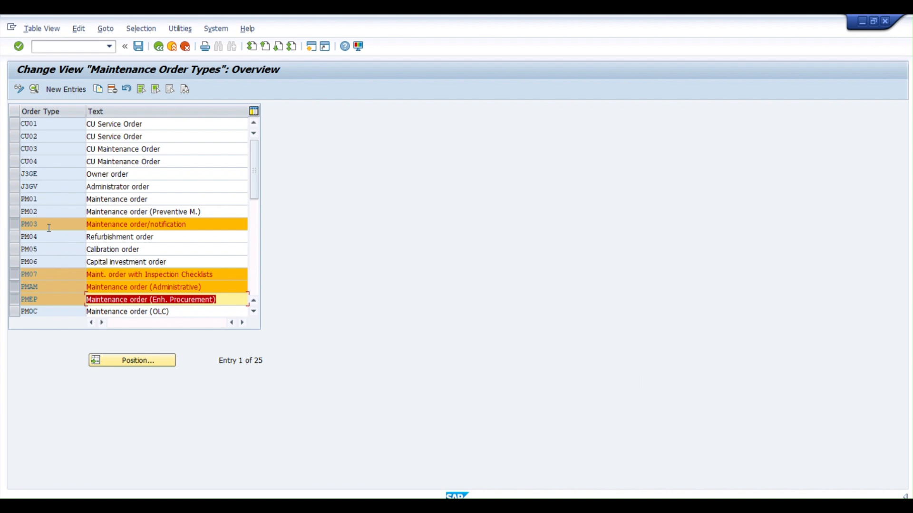
pyautogui.press('F2')
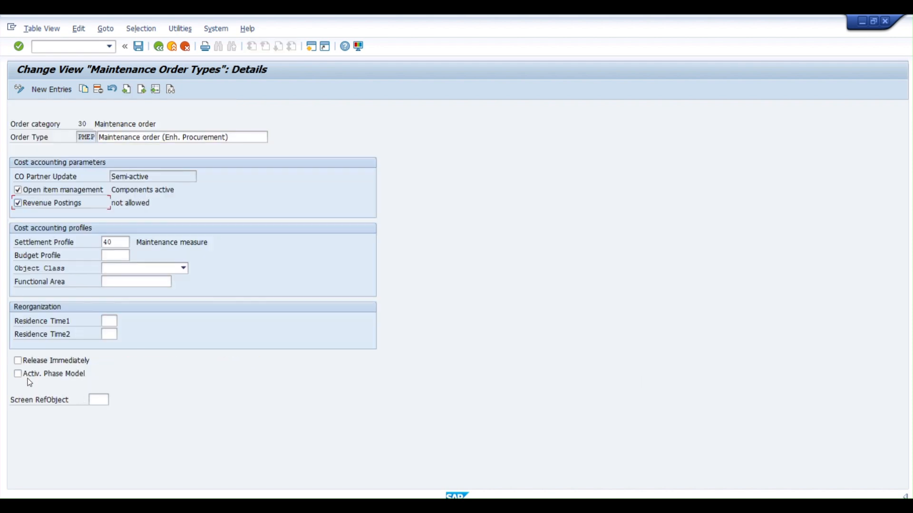
pyautogui.click(20, 379)
pyautogui.click(21, 380)
pyautogui.click(160, 46)
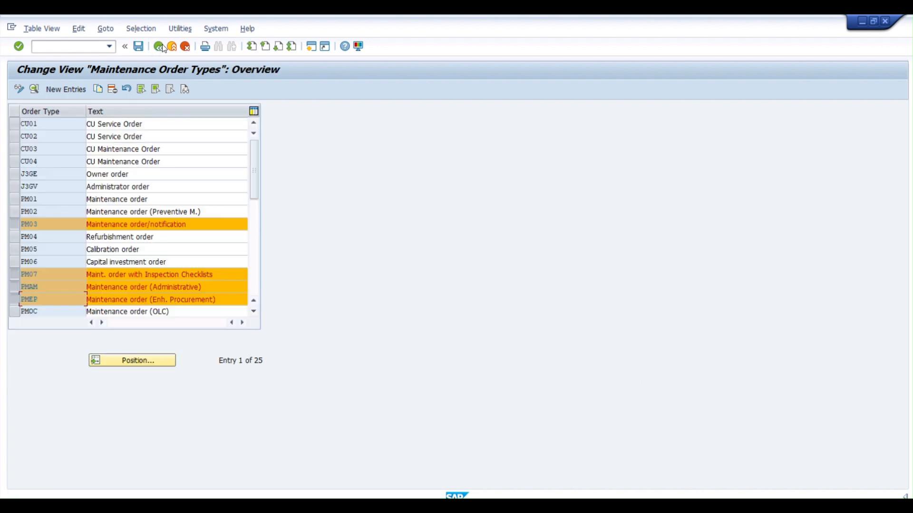
pyautogui.press('F2')
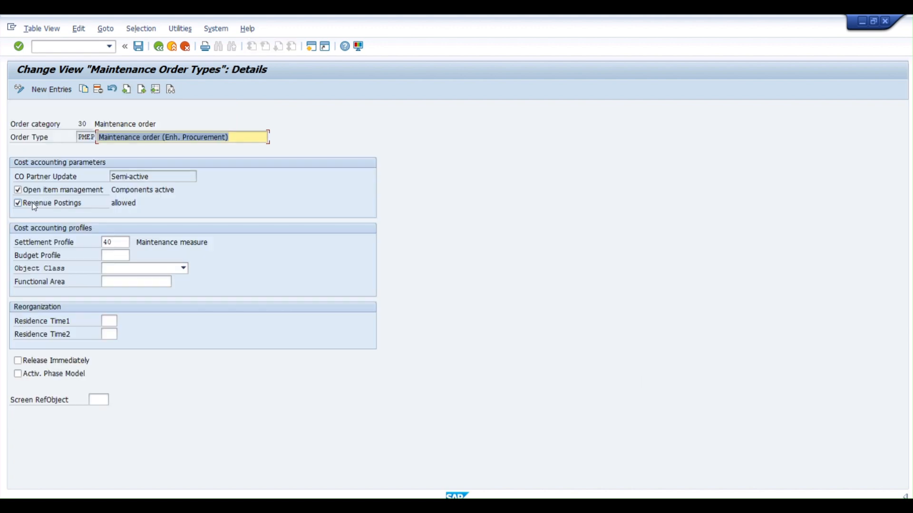
pyautogui.click(159, 47)
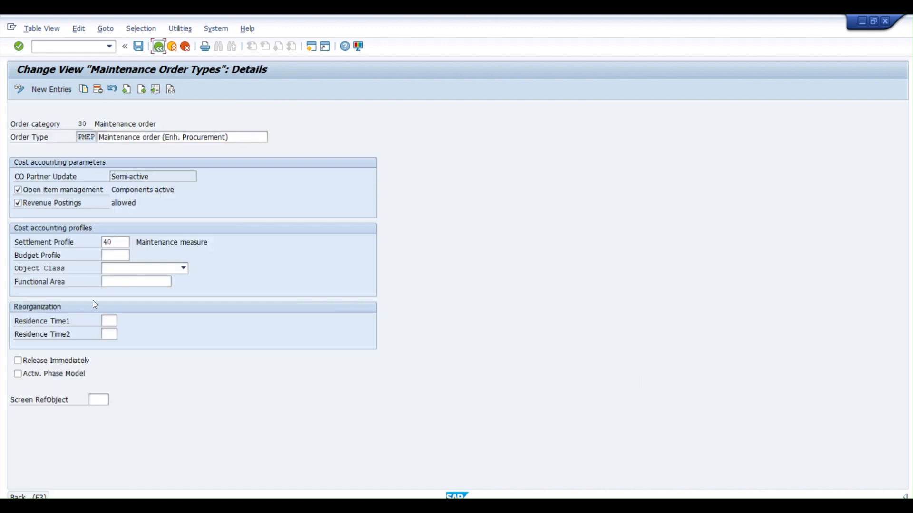
# Step: Clear the row markings of order types PMEP, PMAM, PM03, PM07 and YA01
pyautogui.click(14, 299)
pyautogui.click(14, 287)
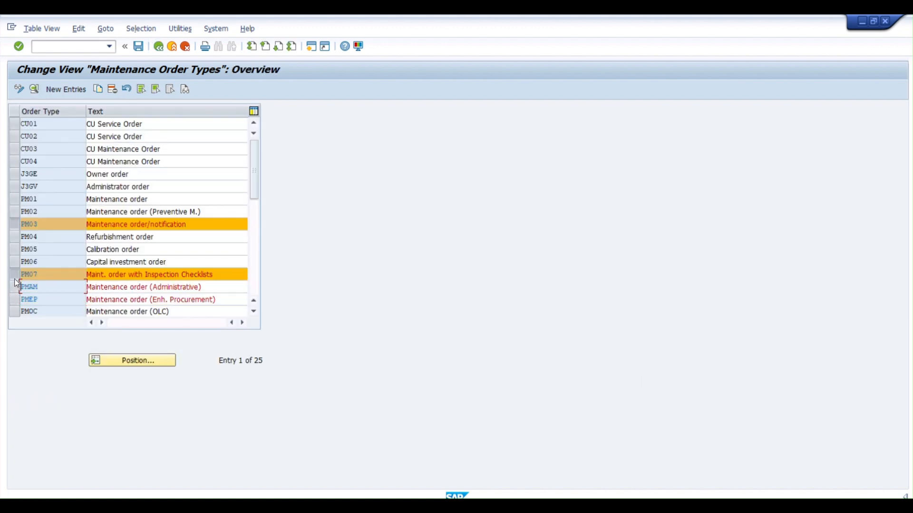
pyautogui.click(15, 226)
pyautogui.click(15, 274)
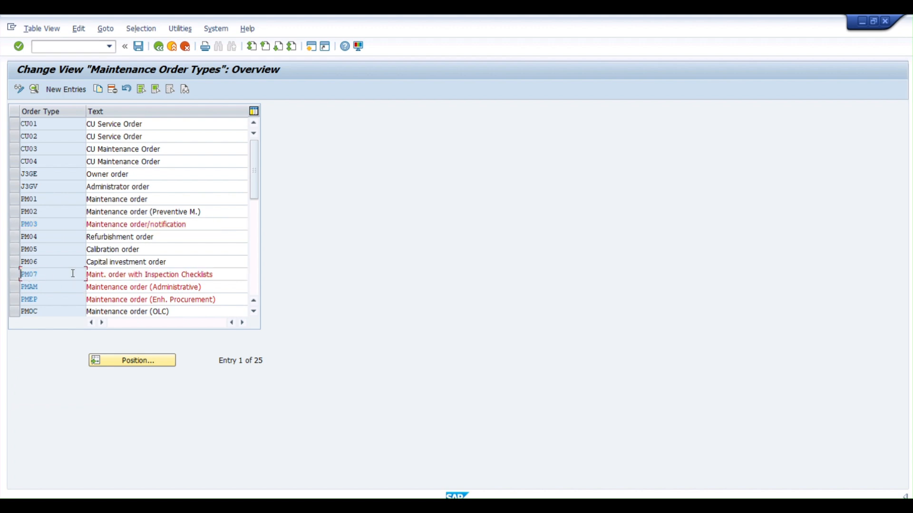
pyautogui.scroll(-7, 72, 273)
pyautogui.click(15, 137)
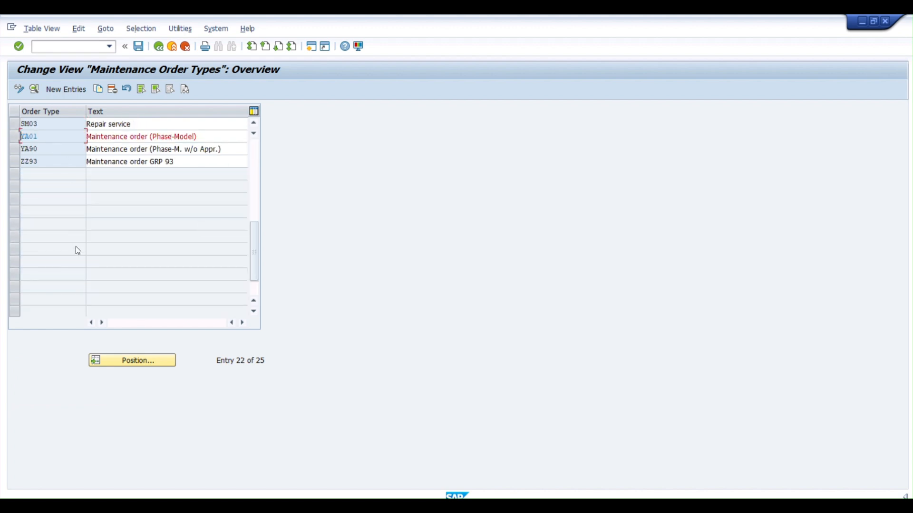
# Step: Compare the detail settings of order types YA01 and PM01, including the Activ. Phase Model option
pyautogui.doubleClick(42, 140)
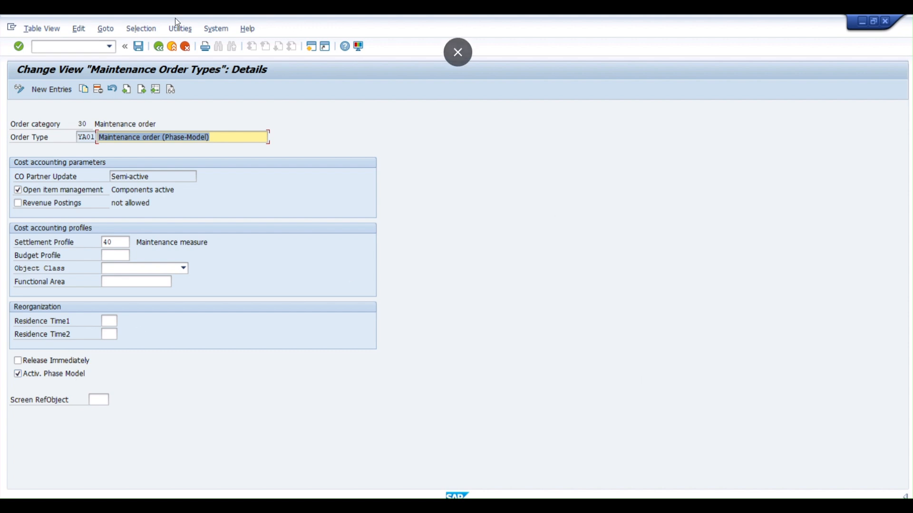
pyautogui.click(158, 46)
pyautogui.scroll(4, 61, 236)
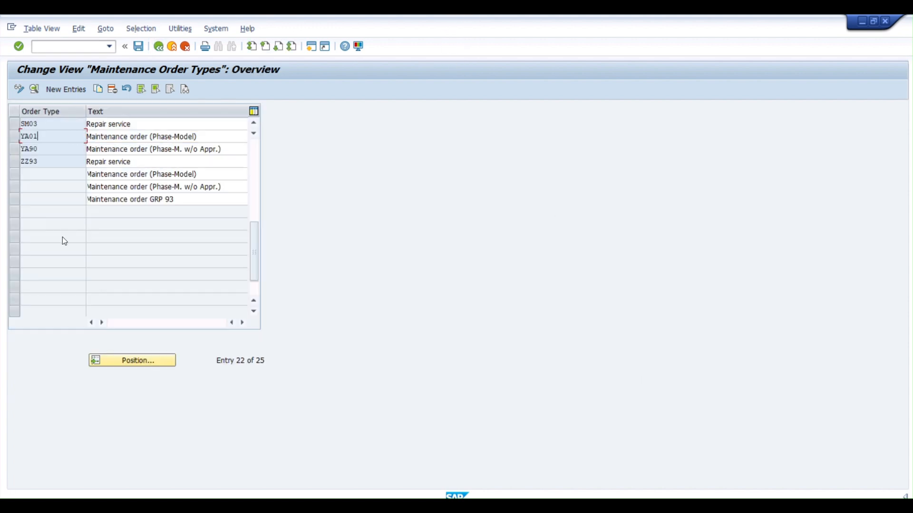
pyautogui.scroll(3, 53, 197)
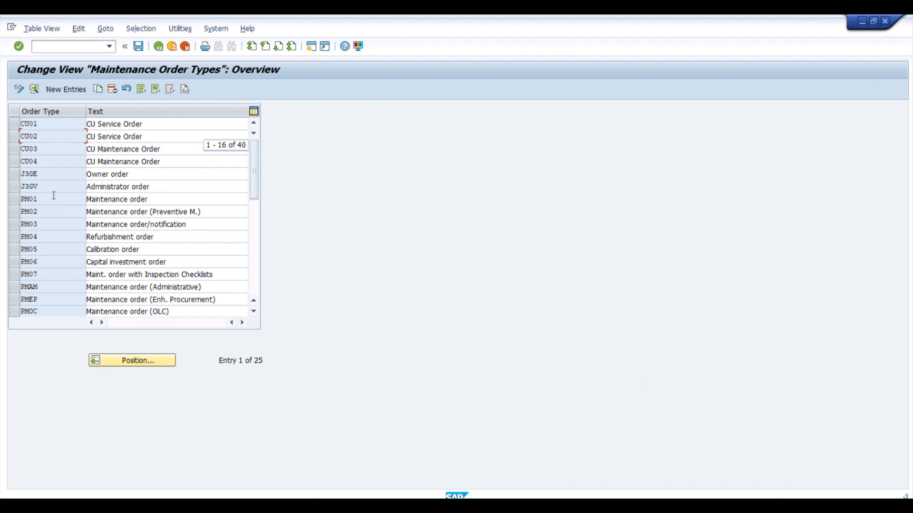
pyautogui.doubleClick(49, 203)
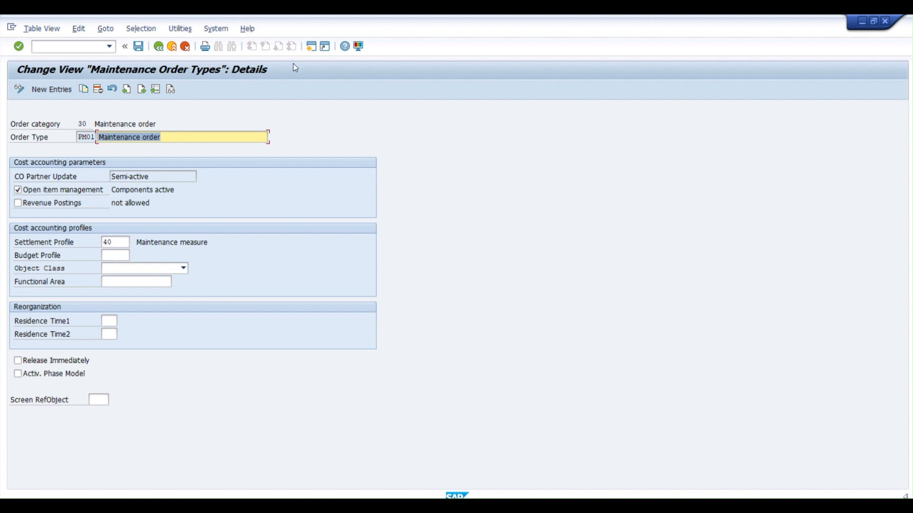
pyautogui.click(159, 48)
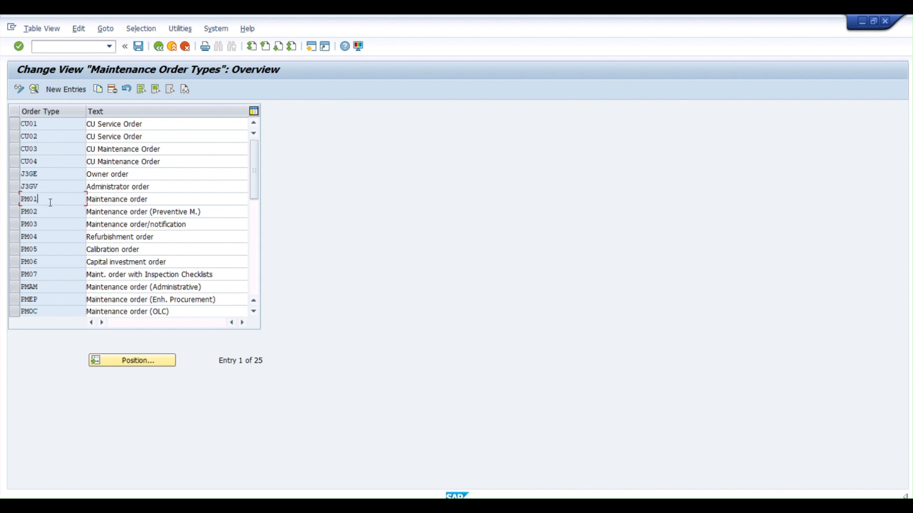
# Step: Copy order type PM01 and enter YBA1 as the key of the new order type
pyautogui.click(14, 199)
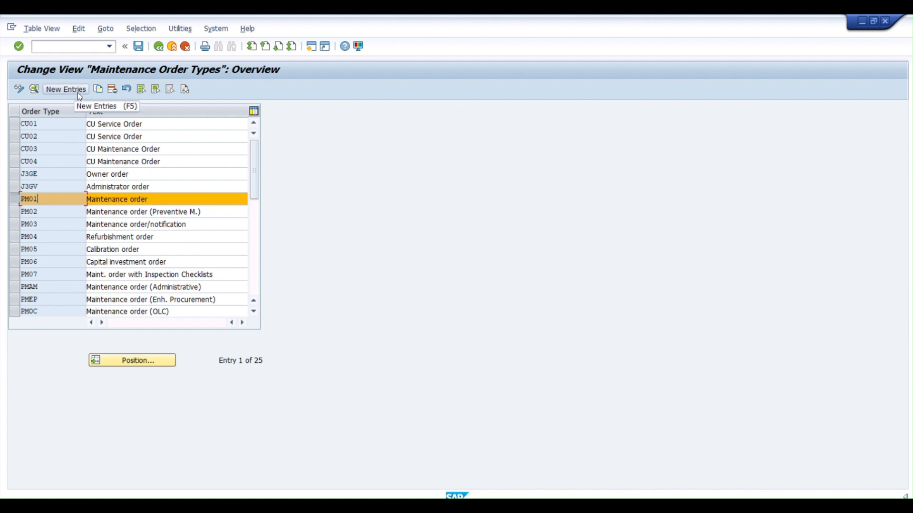
pyautogui.click(96, 89)
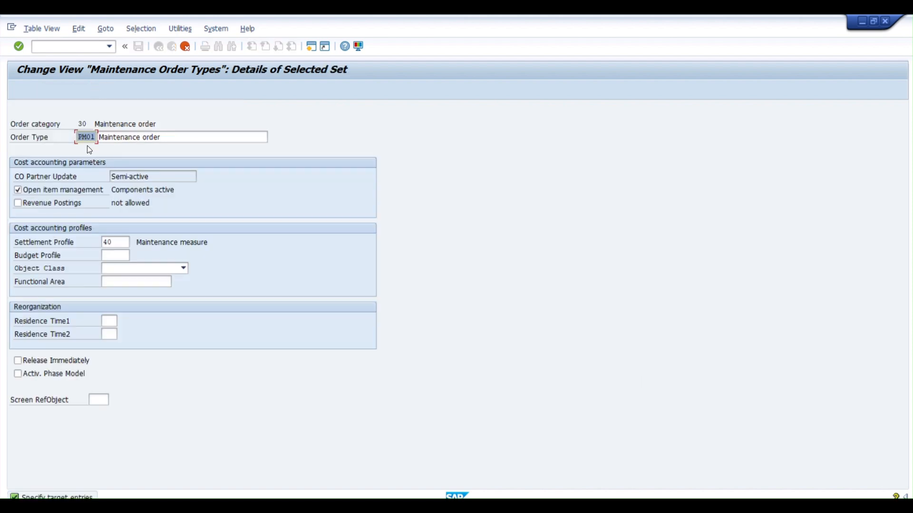
pyautogui.click(79, 137)
pyautogui.moveTo(78, 137); pyautogui.dragTo(102, 135)
pyautogui.press('Delete')
pyautogui.write('YBA1')
pyautogui.press('Tab')
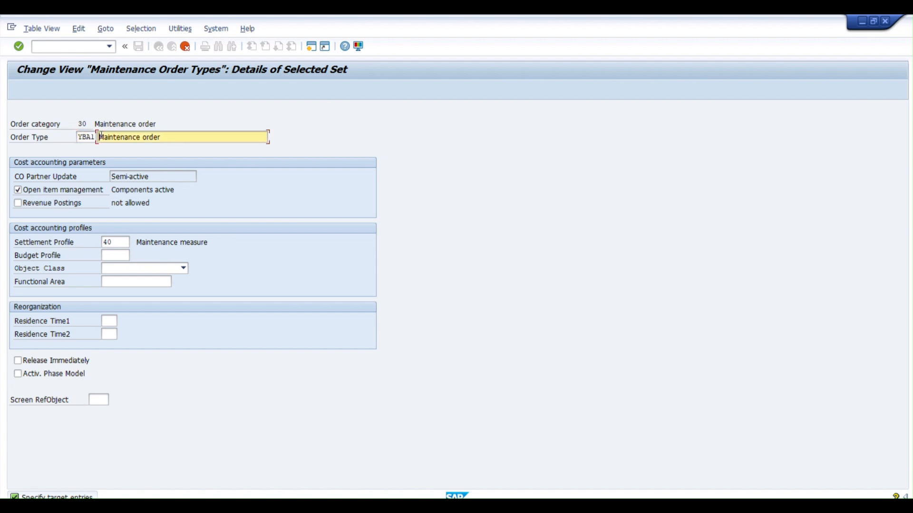
# Step: Replace the new order type's description with "Corrective Maintenance Order"
pyautogui.moveTo(176, 138); pyautogui.dragTo(97, 137)
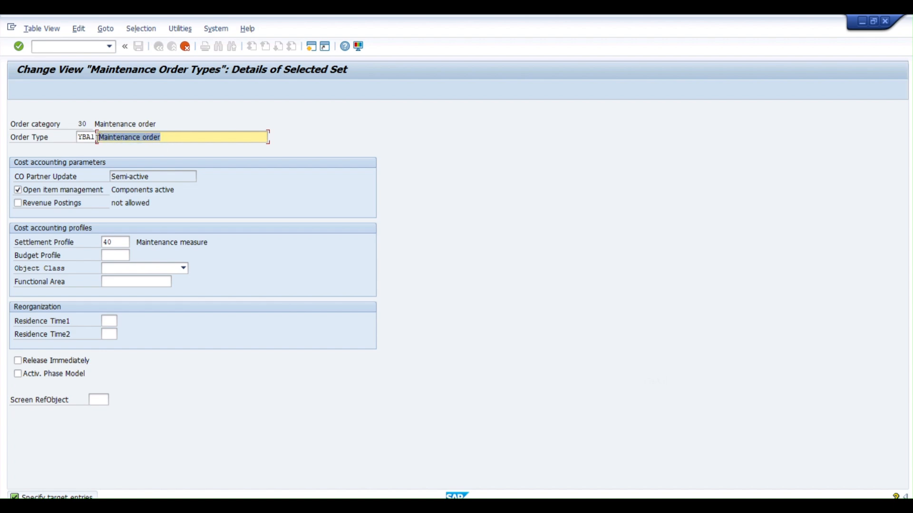
pyautogui.write('Corrective Maintenance Order')
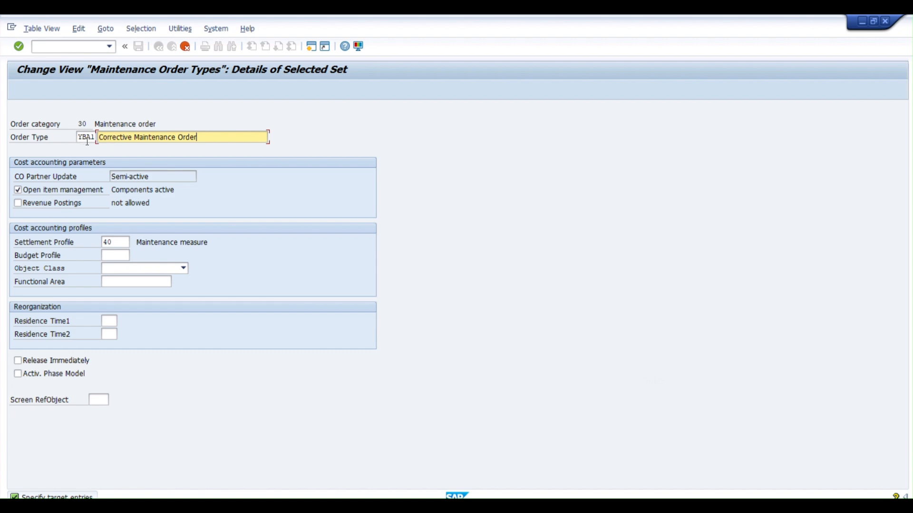
pyautogui.moveTo(77, 137); pyautogui.dragTo(97, 137)
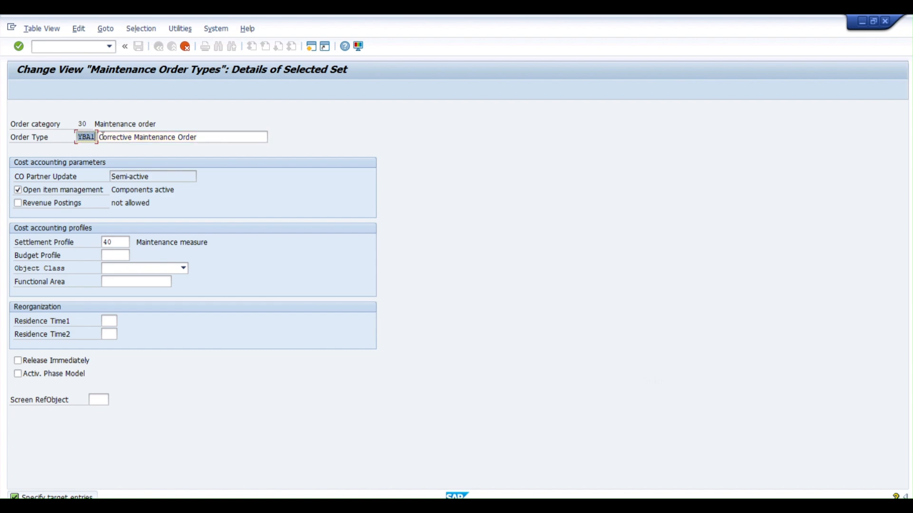
pyautogui.moveTo(206, 142); pyautogui.dragTo(100, 137)
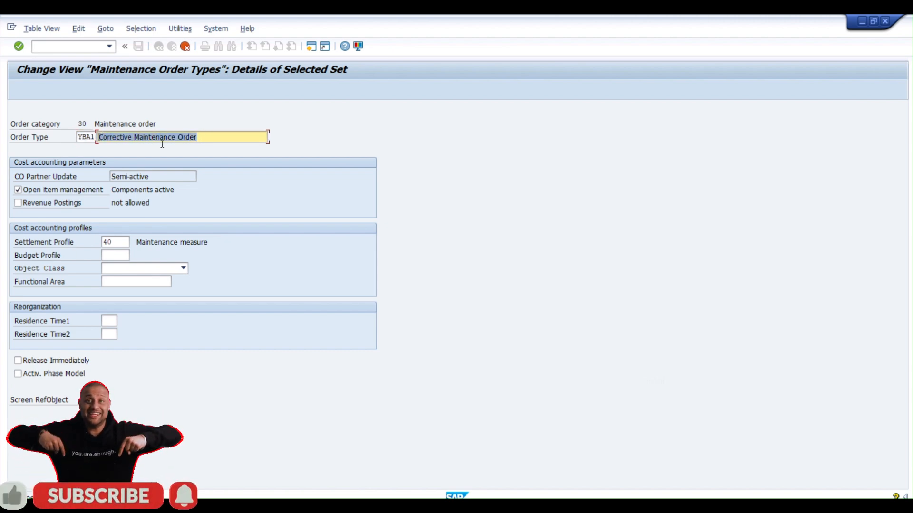
pyautogui.click(198, 136)
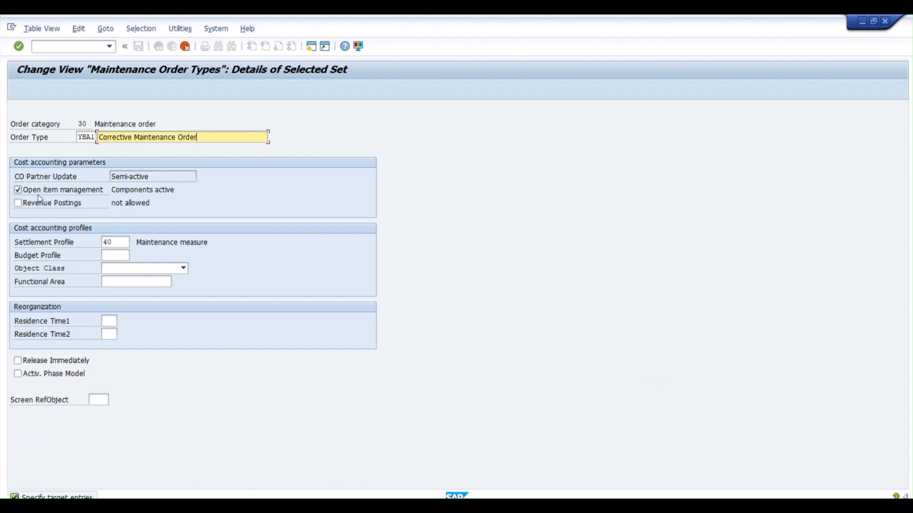
# Step: Check the CO partner update and the available settlement profiles, complete the copy without changing them, and save order type YBA1
pyautogui.moveTo(162, 177); pyautogui.dragTo(104, 175)
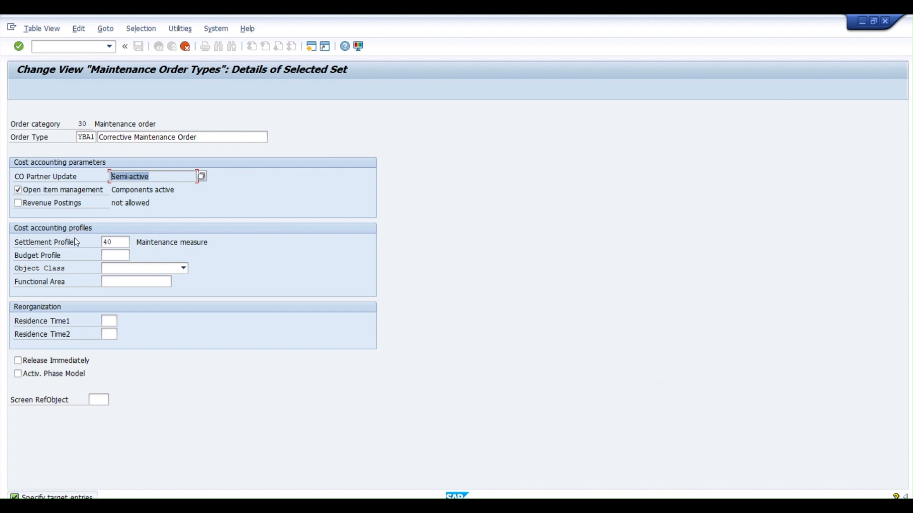
pyautogui.click(115, 242)
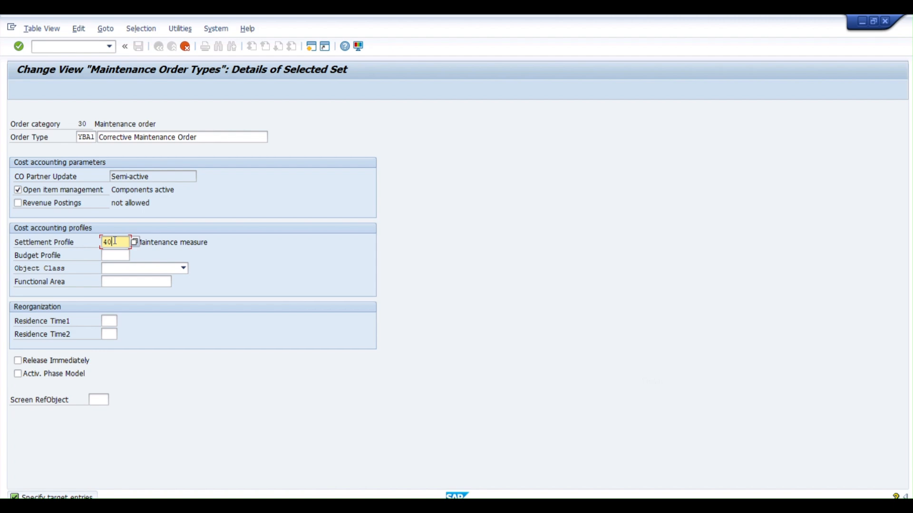
pyautogui.click(134, 242)
pyautogui.moveTo(217, 214); pyautogui.dragTo(401, 151)
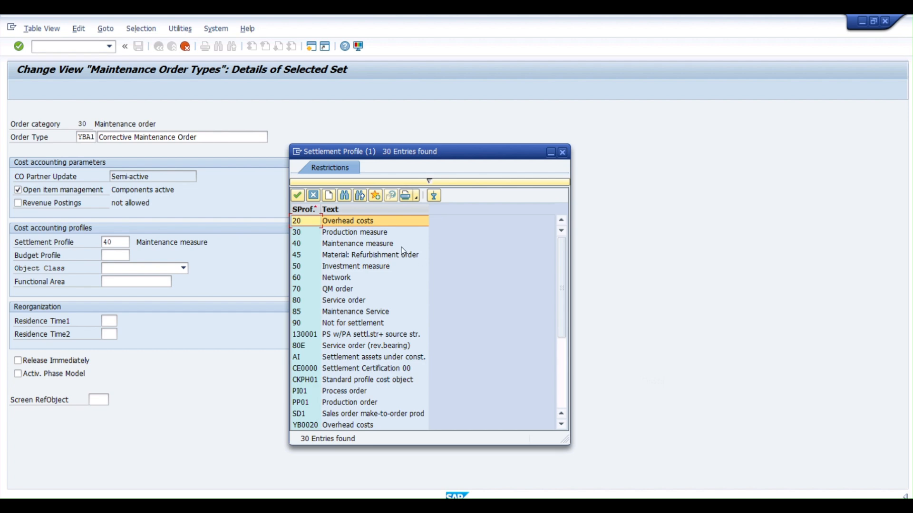
pyautogui.click(562, 152)
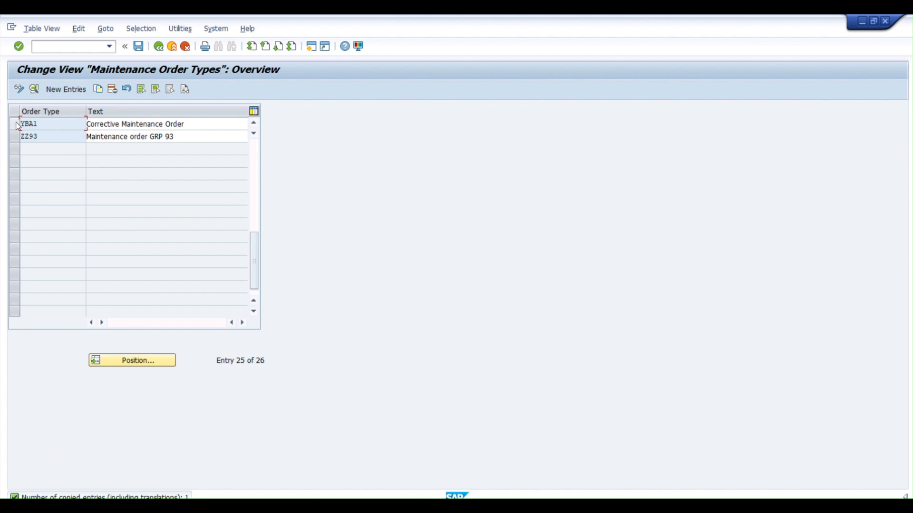
pyautogui.click(139, 47)
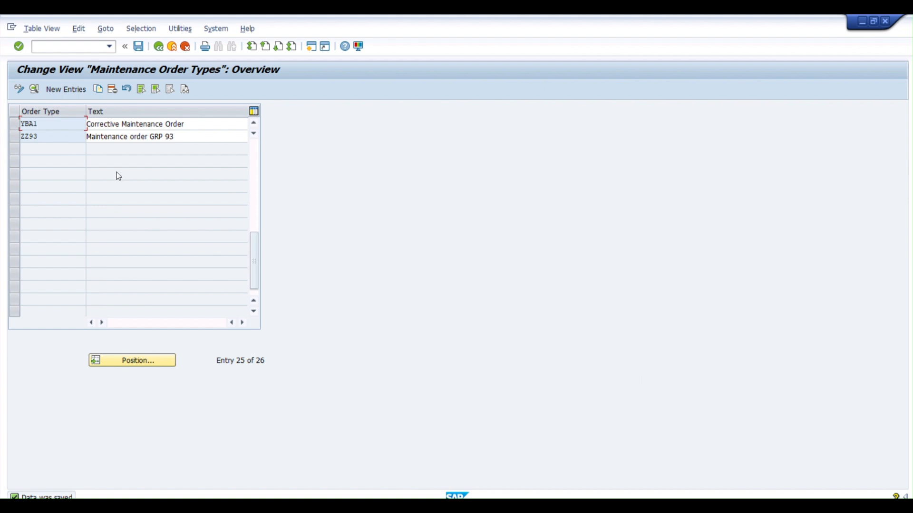
# Step: Open a new SAP session and start transaction IW31 to create a maintenance order
pyautogui.click(312, 48)
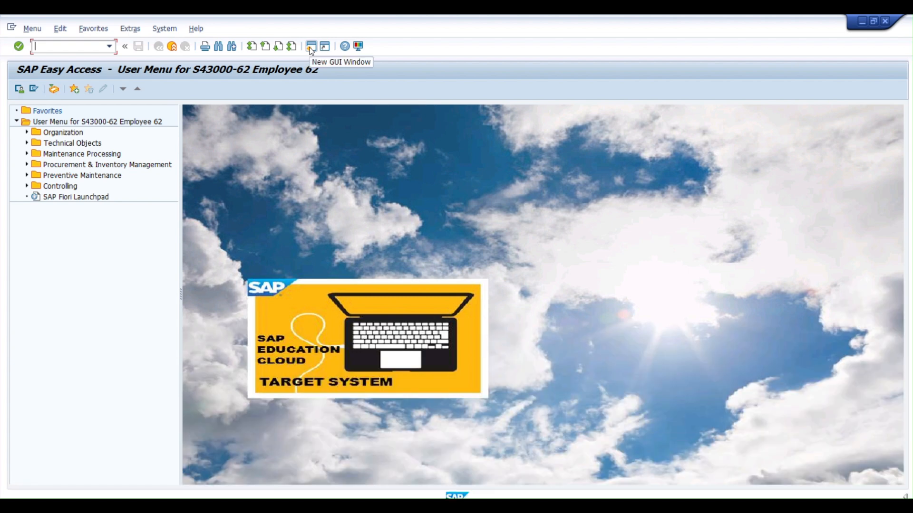
pyautogui.write('iw')
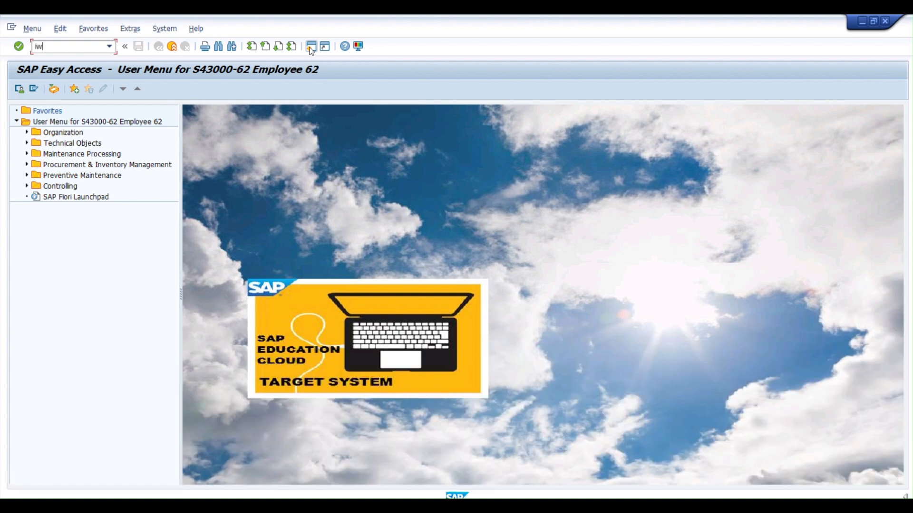
pyautogui.write('31')
pyautogui.press('Return')
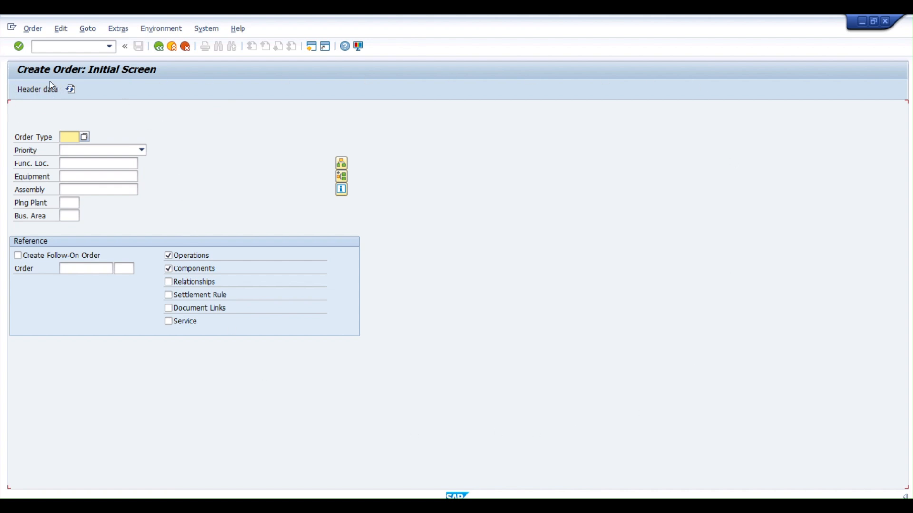
# Step: Select YBA1, Corrective Maintenance Order, as the order type from the list of possible entries
pyautogui.click(82, 137)
pyautogui.click(84, 138)
pyautogui.moveTo(247, 132); pyautogui.dragTo(421, 109)
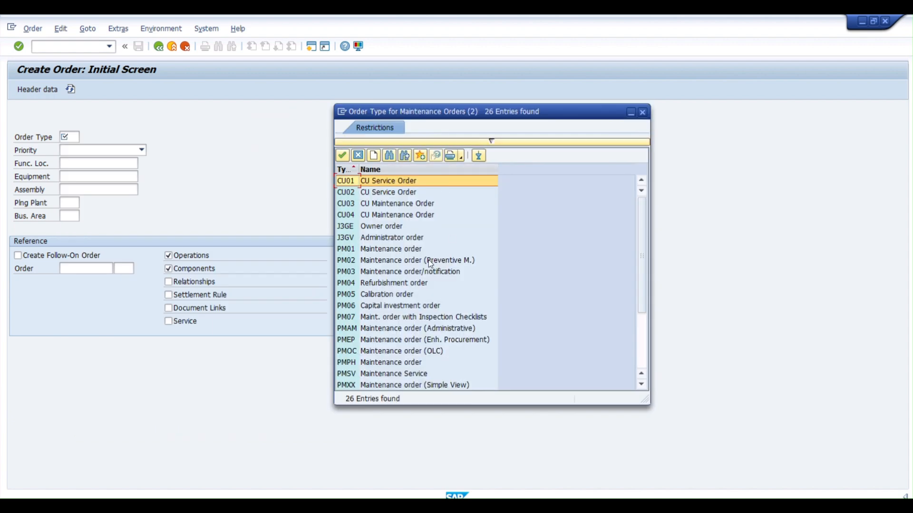
pyautogui.scroll(-3, 428, 261)
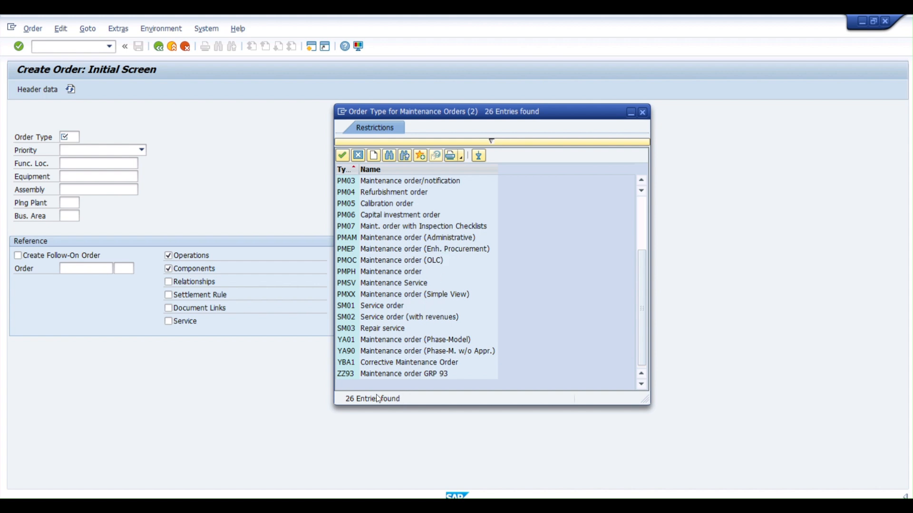
pyautogui.doubleClick(422, 362)
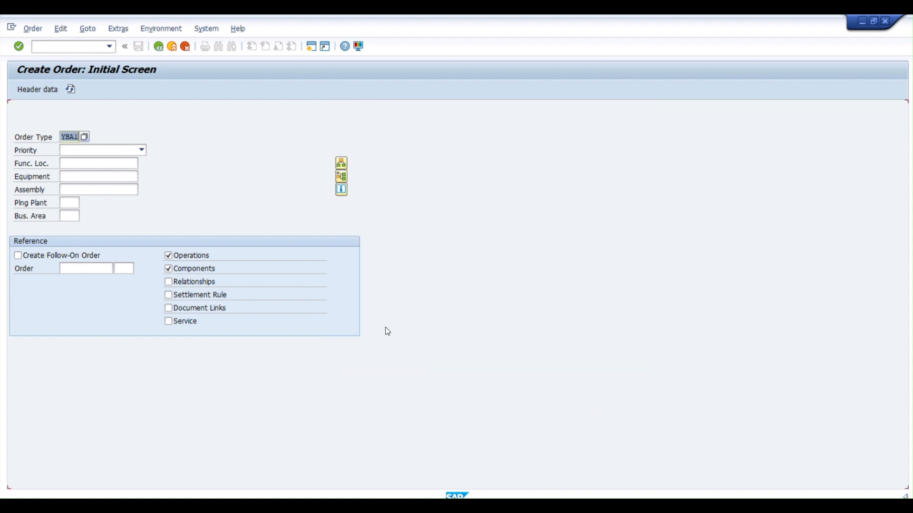
# Step: Set the priority to 3-Medium, choose equipment T-MT09 and try to continue to the order header
pyautogui.click(141, 150)
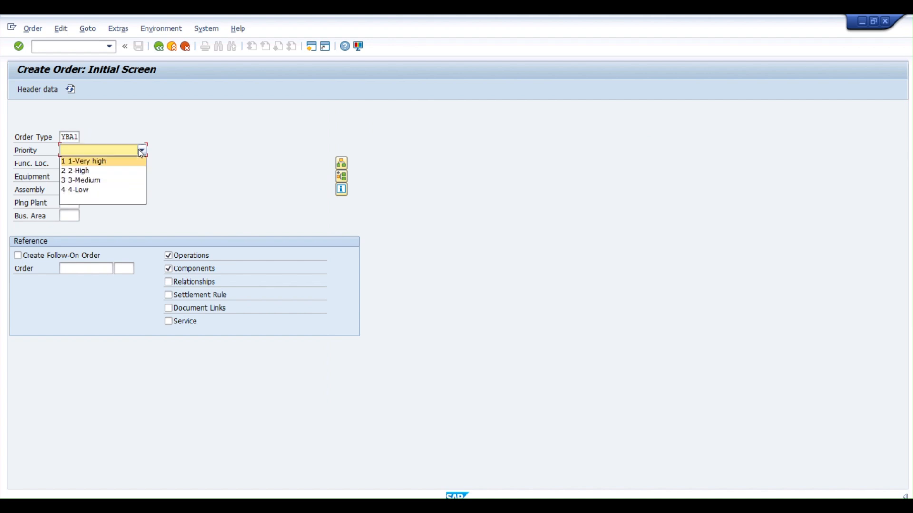
pyautogui.click(99, 180)
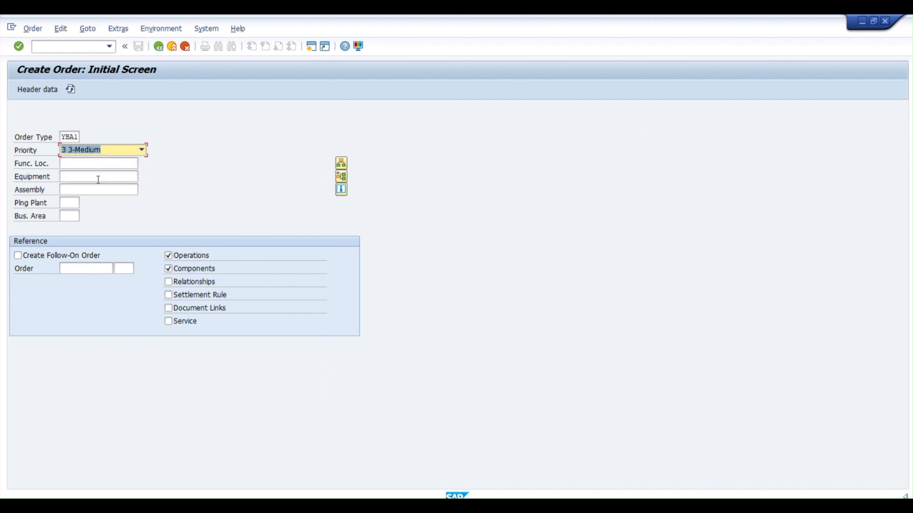
pyautogui.click(99, 176)
pyautogui.click(143, 177)
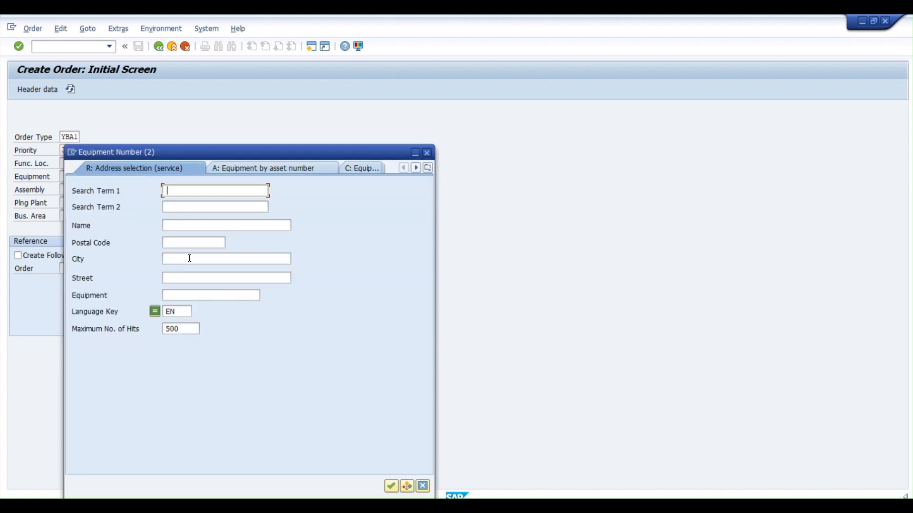
pyautogui.click(392, 486)
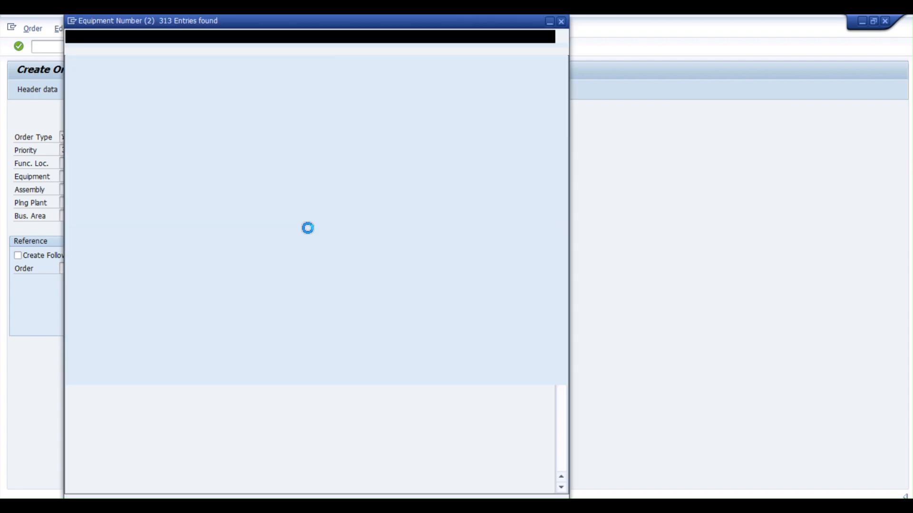
pyautogui.doubleClick(166, 286)
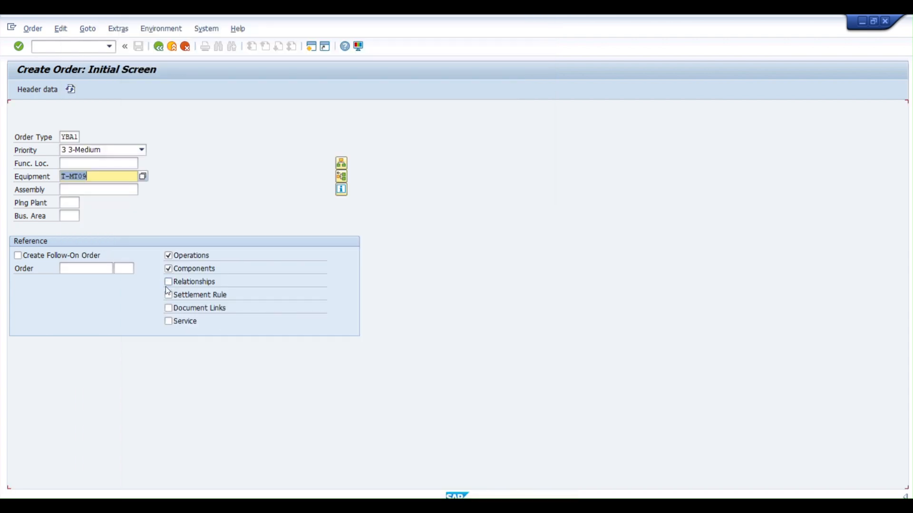
pyautogui.press('Return')
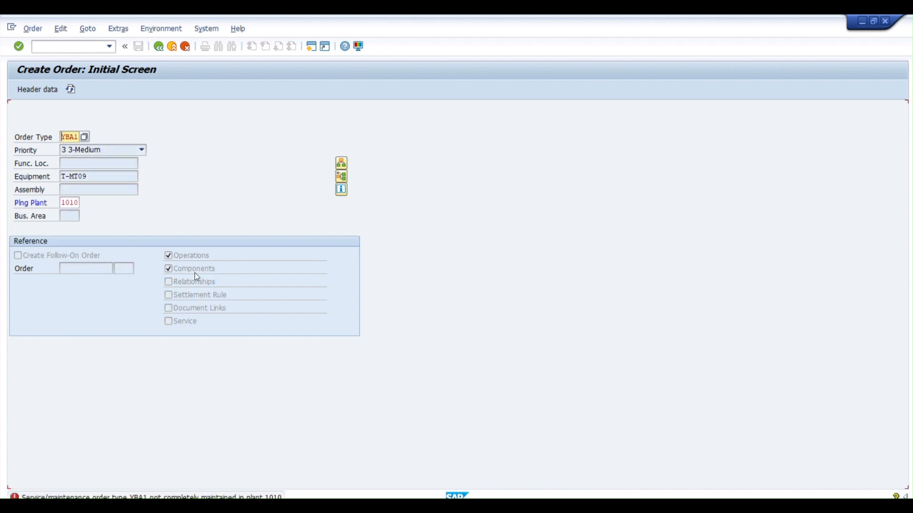
# Step: Read the detailed explanation of the error message for order type YBA1, including its diagnosis and procedure, and close it
pyautogui.click(202, 495)
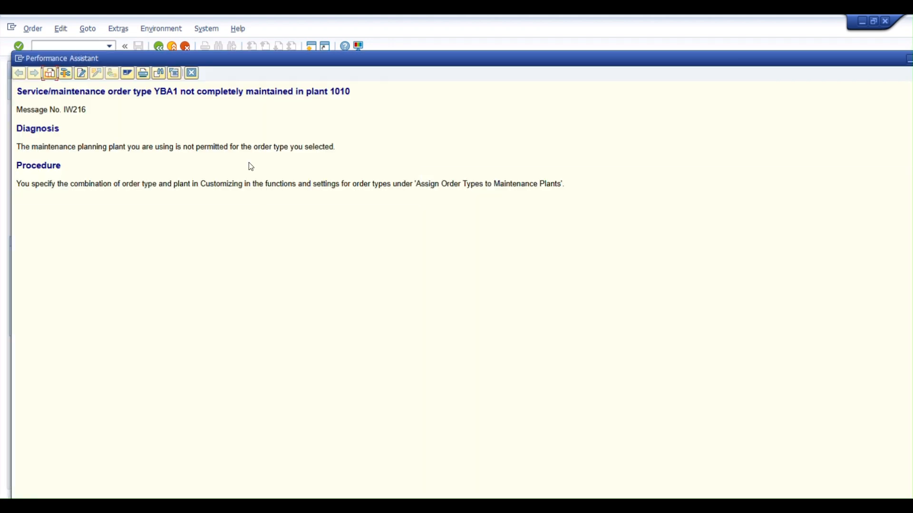
pyautogui.moveTo(261, 62); pyautogui.dragTo(356, 56)
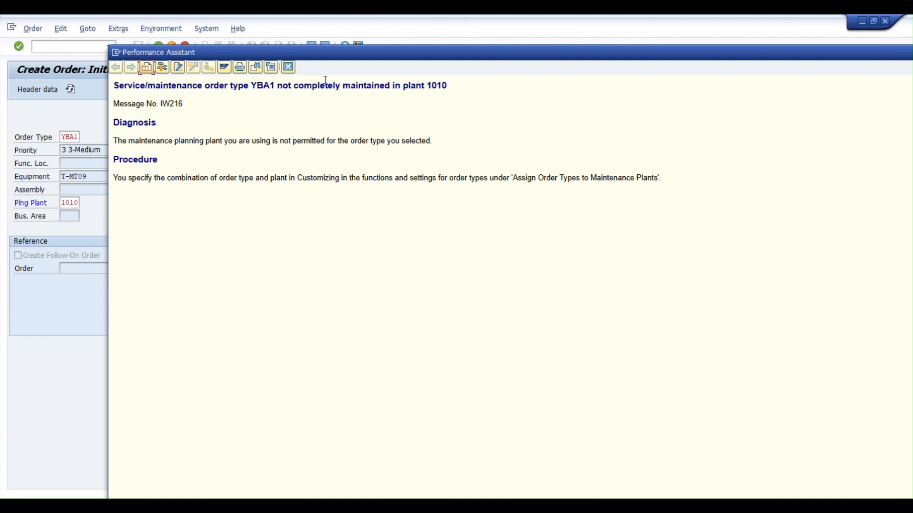
pyautogui.click(288, 67)
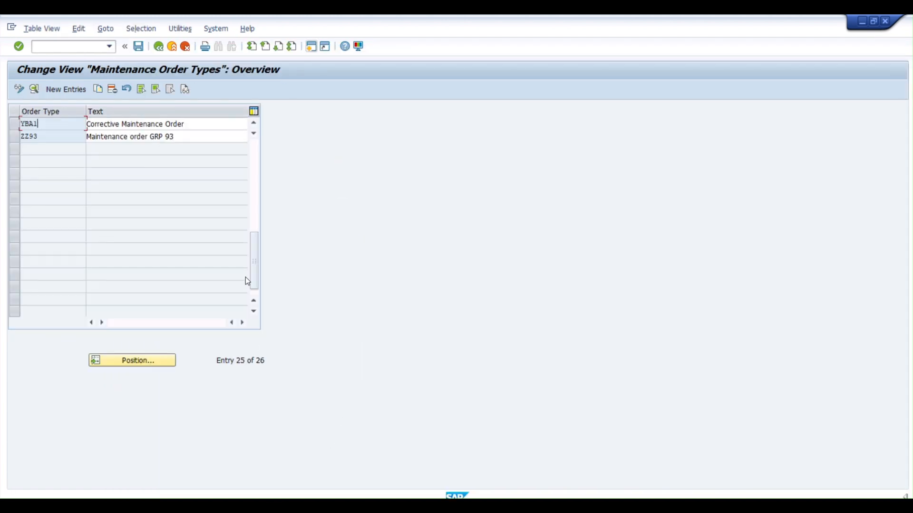
# Step: Return to the IMG structure from the order types overview and open the activity Assign Order Types to Maintenance Planning Plants
pyautogui.click(158, 47)
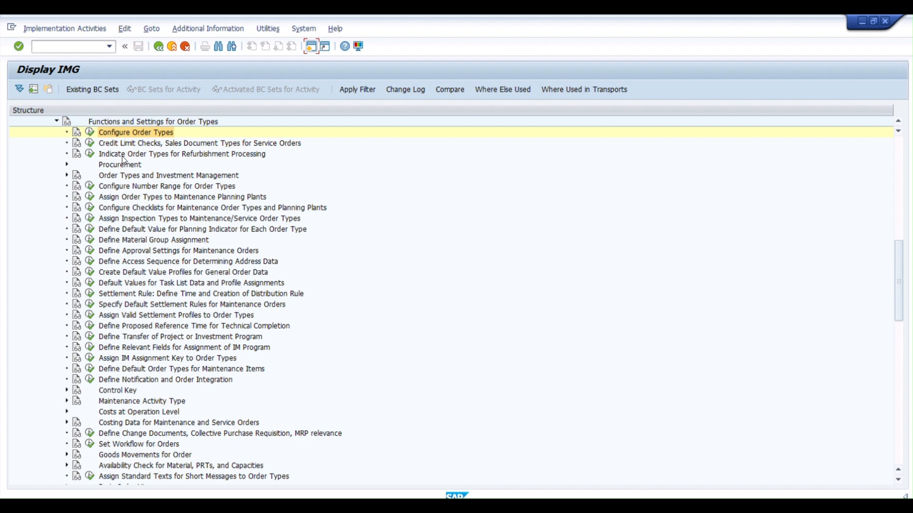
pyautogui.click(118, 199)
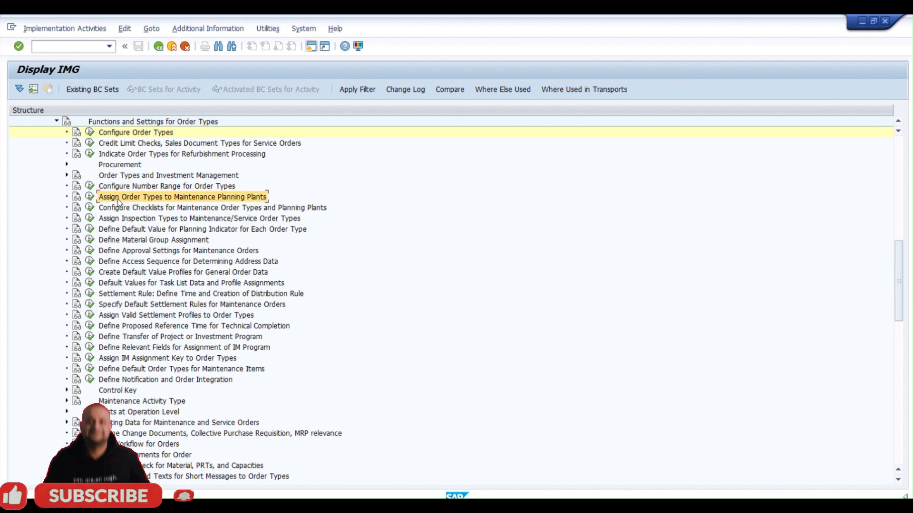
pyautogui.click(90, 197)
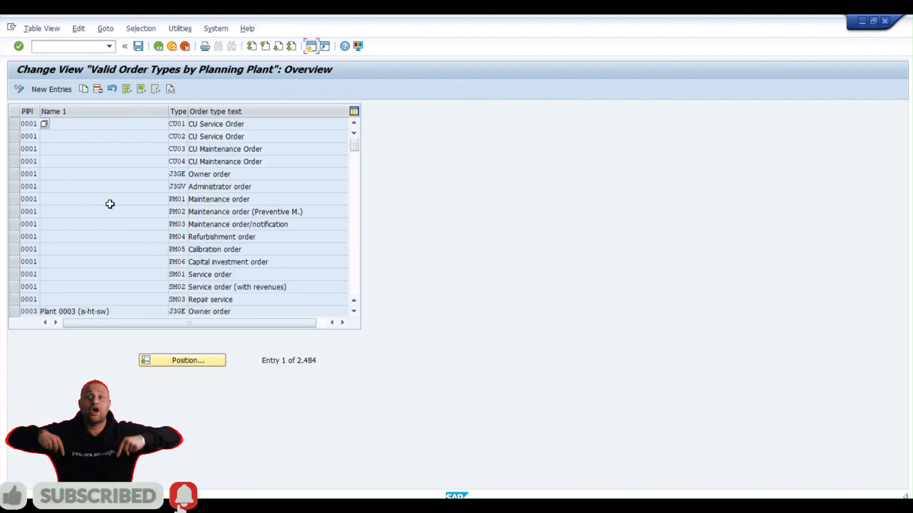
# Step: Add a new entry assigning order type YBA1 to planning plant 1010
pyautogui.click(50, 89)
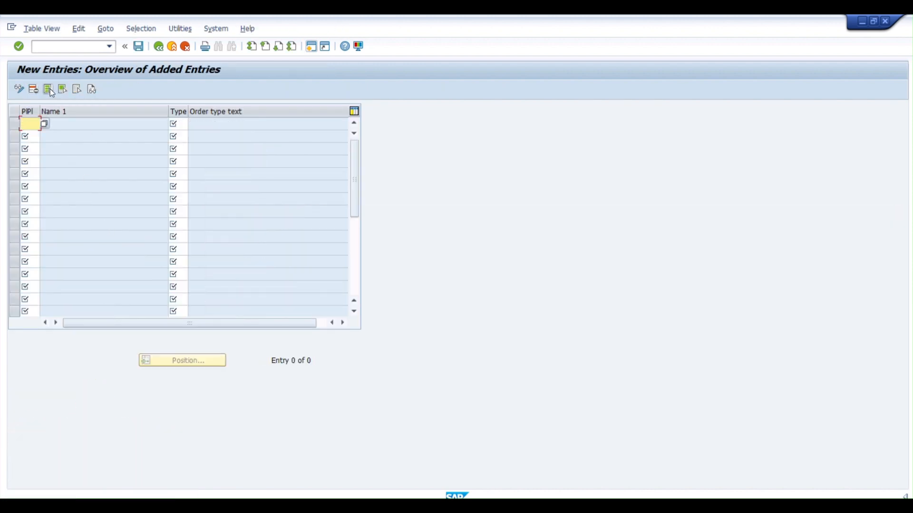
pyautogui.write('1010')
pyautogui.press('Tab')
pyautogui.press('Tab')
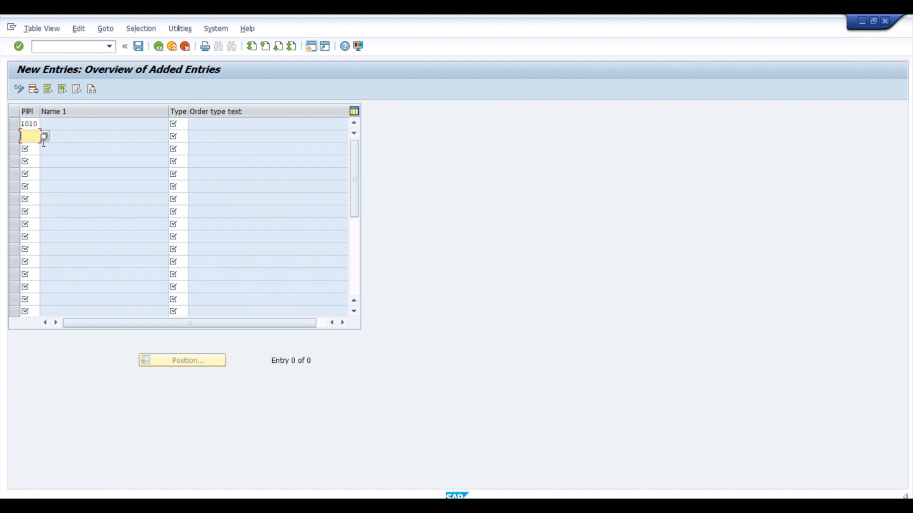
pyautogui.click(184, 125)
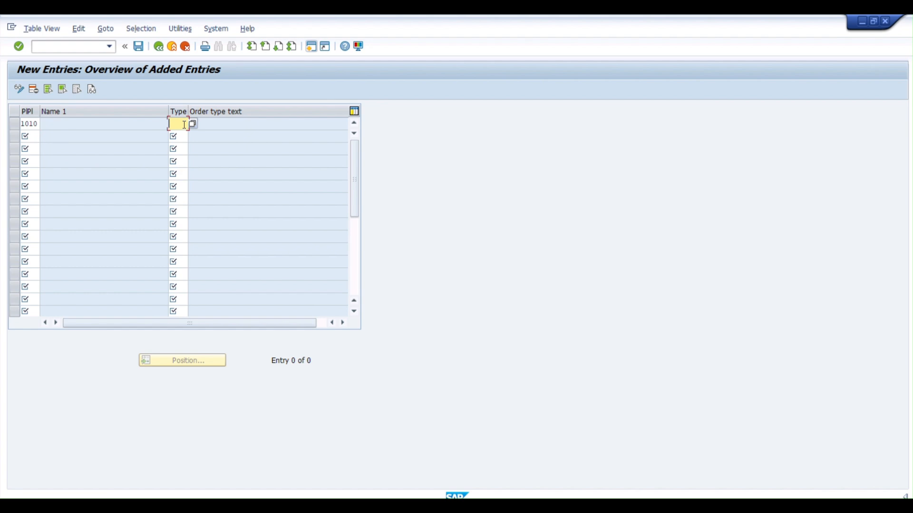
pyautogui.write('YBA')
pyautogui.press('Tab')
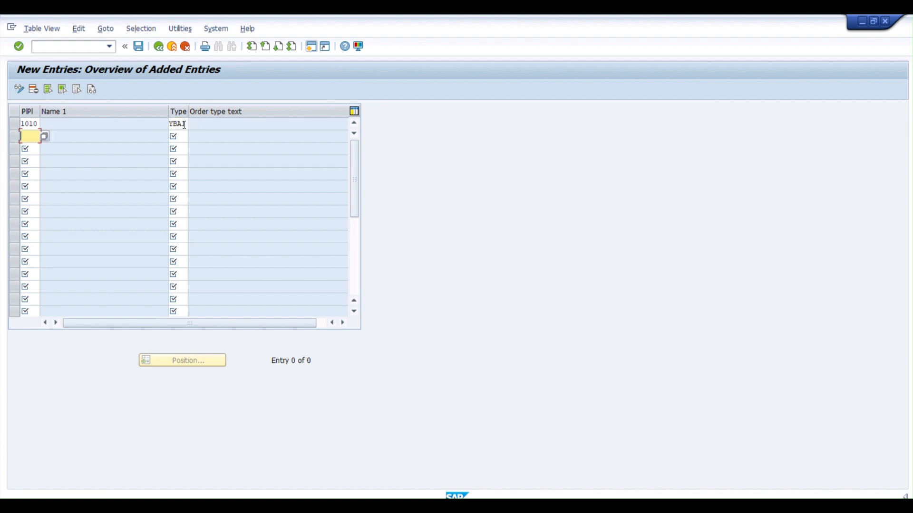
# Step: Save the assignment of order type YBA1 to planning plant 1010 and try again to continue past the order creation initial screen
pyautogui.click(139, 46)
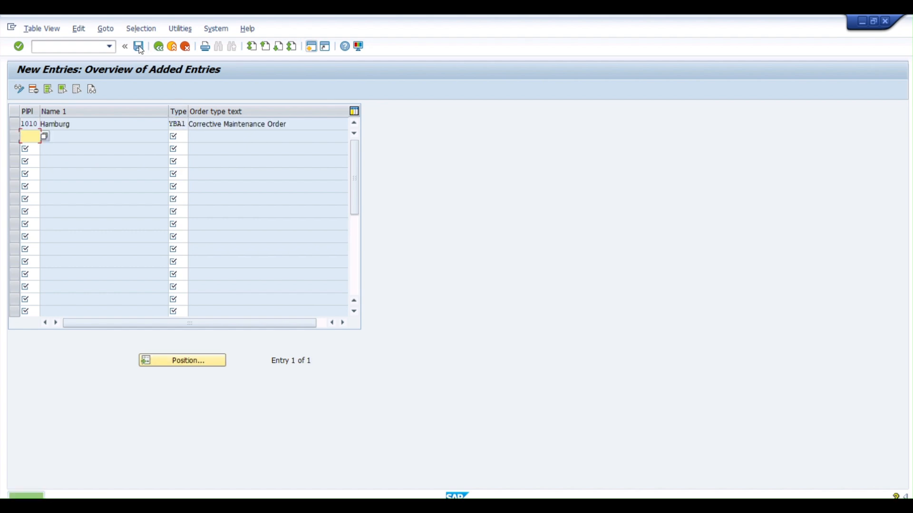
pyautogui.click(158, 46)
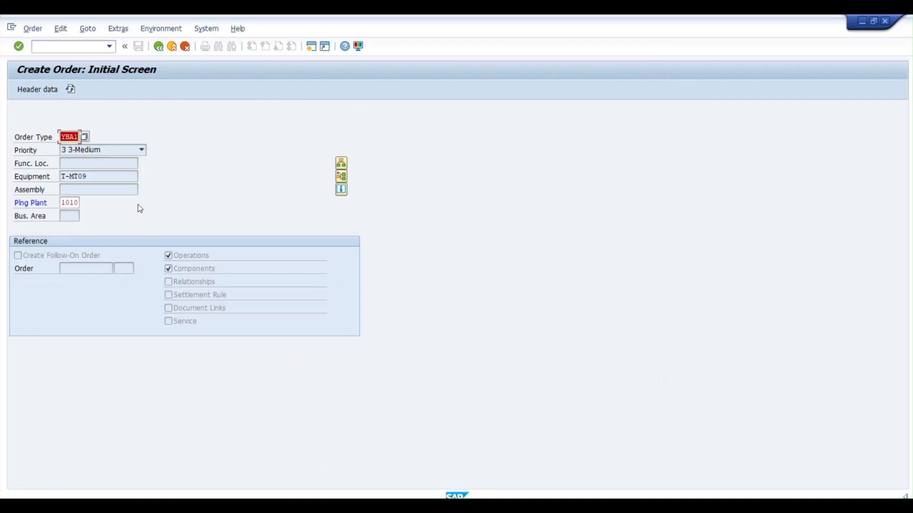
pyautogui.press('Return')
# Step: Restart transaction IW31, enter priority 3-Medium and equipment T-MT09 for order type YBA1, and try to continue to the order header
pyautogui.click(68, 47)
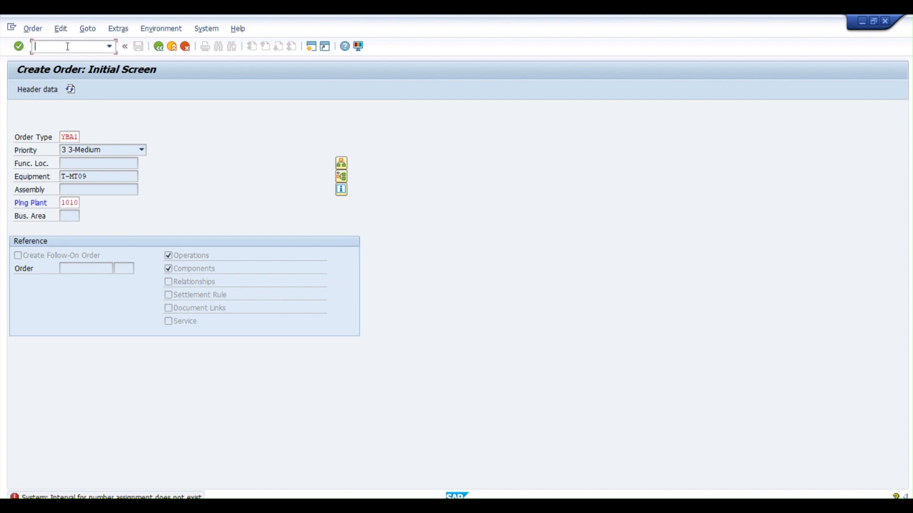
pyautogui.write('/niw31')
pyautogui.press('Return')
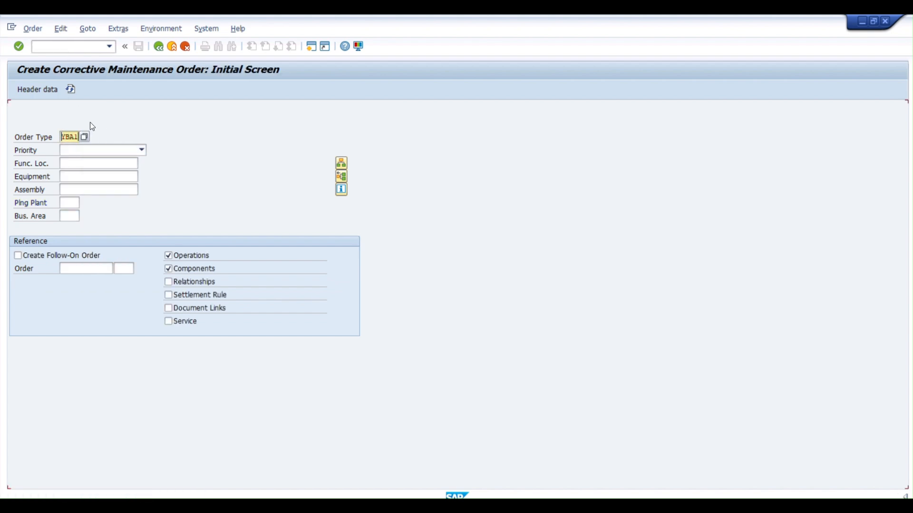
pyautogui.click(111, 152)
pyautogui.click(79, 180)
pyautogui.click(79, 179)
pyautogui.write('T-MT09')
pyautogui.press('Return')
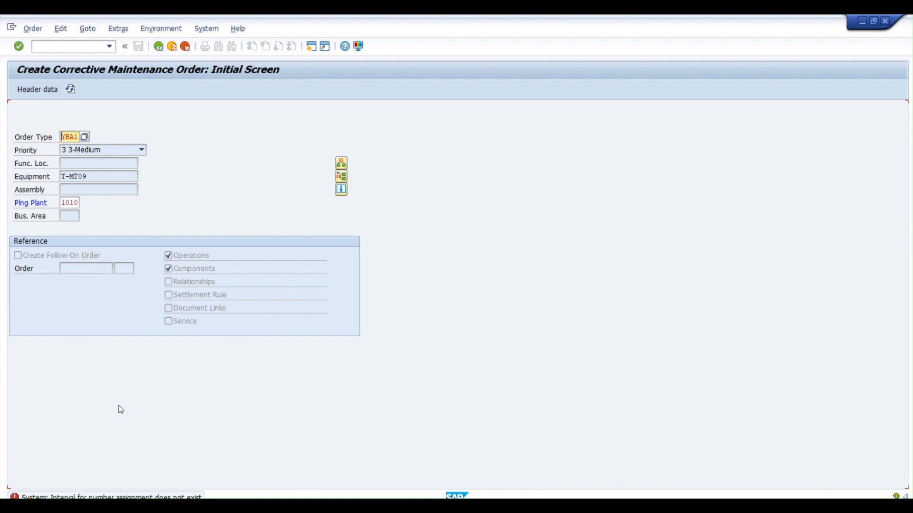
# Step: Read the detailed explanation of the number assignment error, including its diagnosis and procedure, and close it
pyautogui.press('F1')
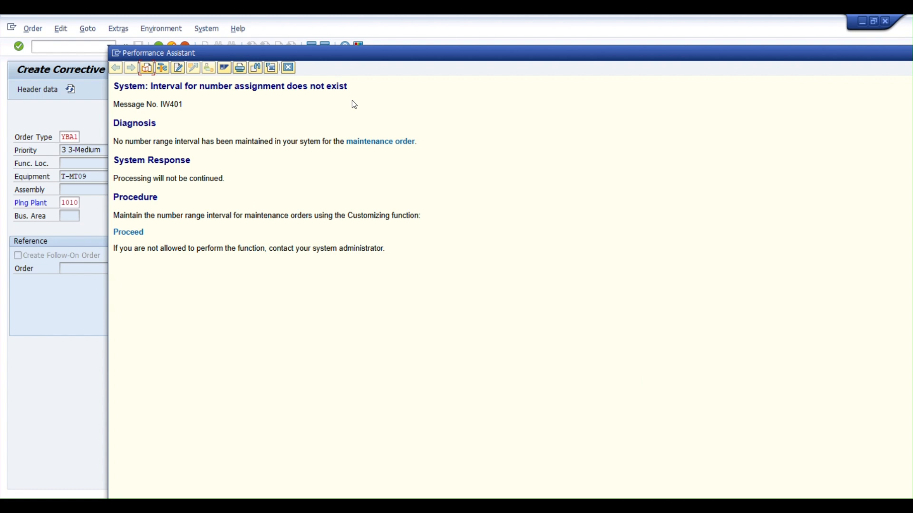
pyautogui.click(289, 68)
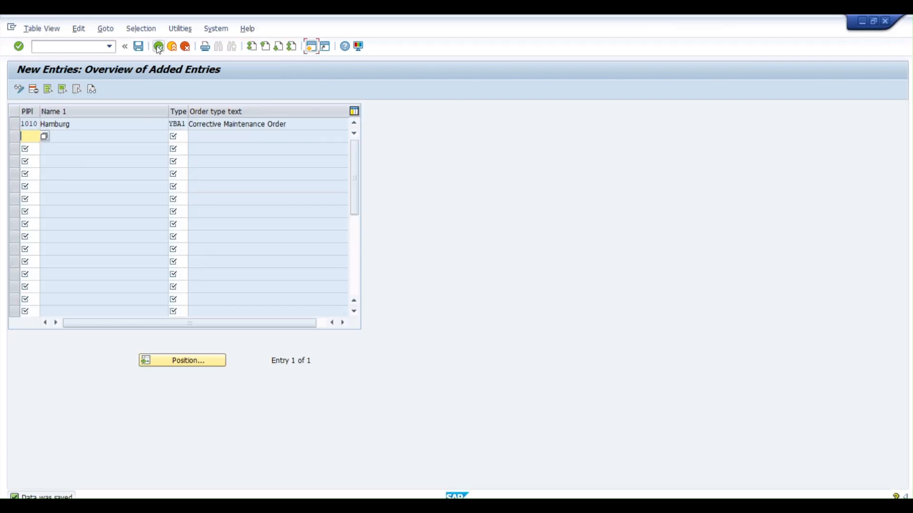
# Step: Return from the planning plant assignments to the IMG structure and open the activity Configure Number Range for Order Types
pyautogui.click(159, 47)
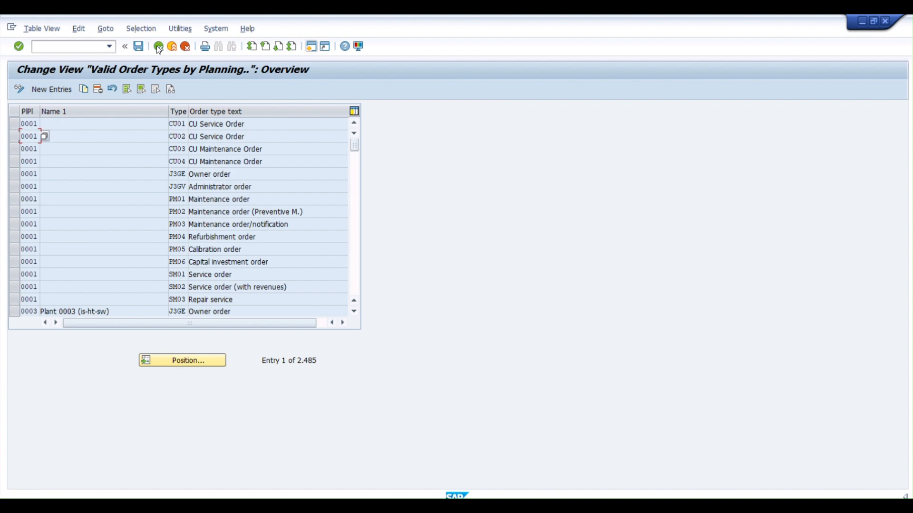
pyautogui.click(158, 46)
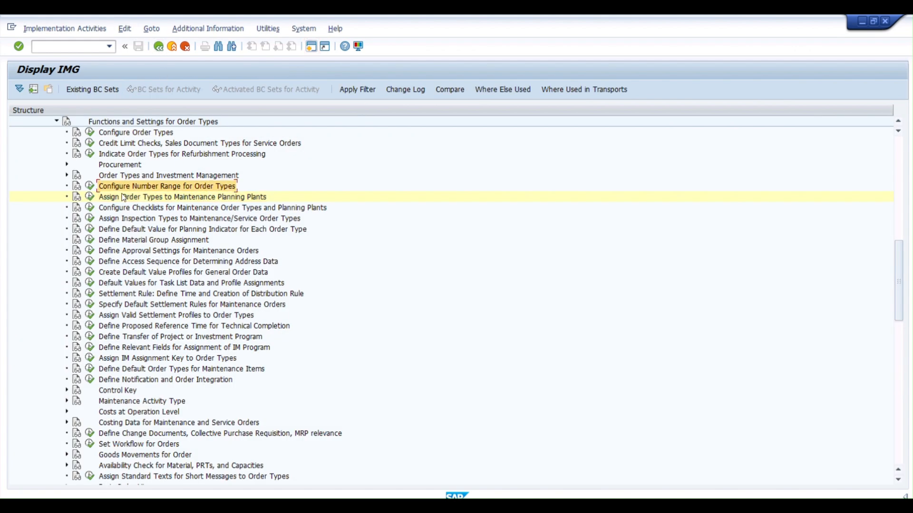
pyautogui.click(89, 186)
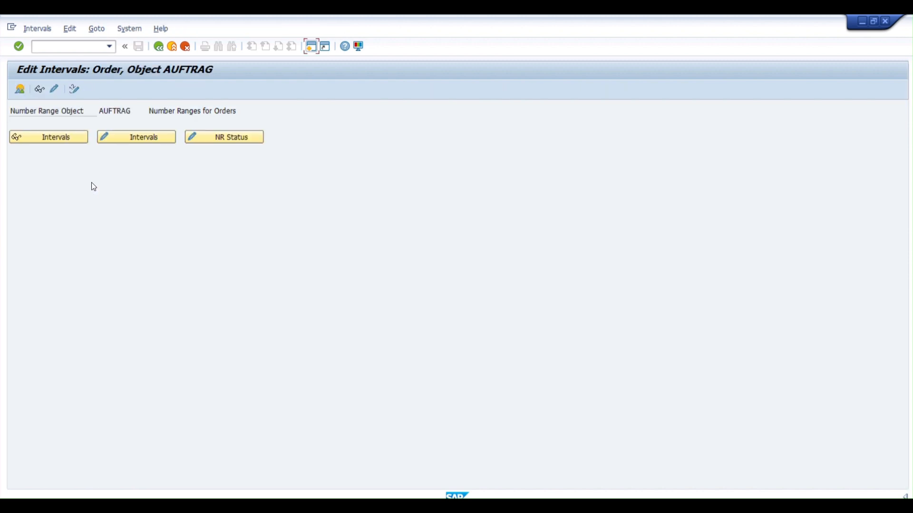
# Step: Open the number range groups in change mode, search them for order type YBA1, and go back to the interval start screen
pyautogui.click(55, 90)
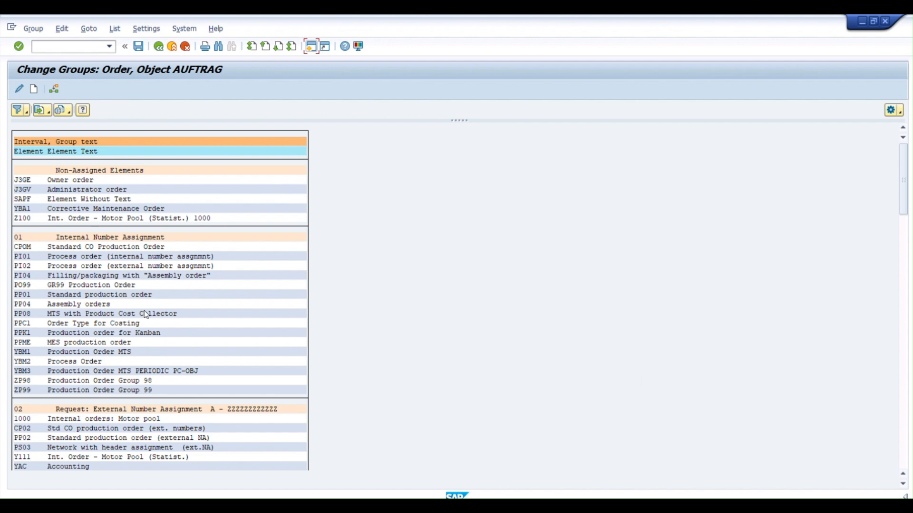
pyautogui.scroll(-5, 144, 314)
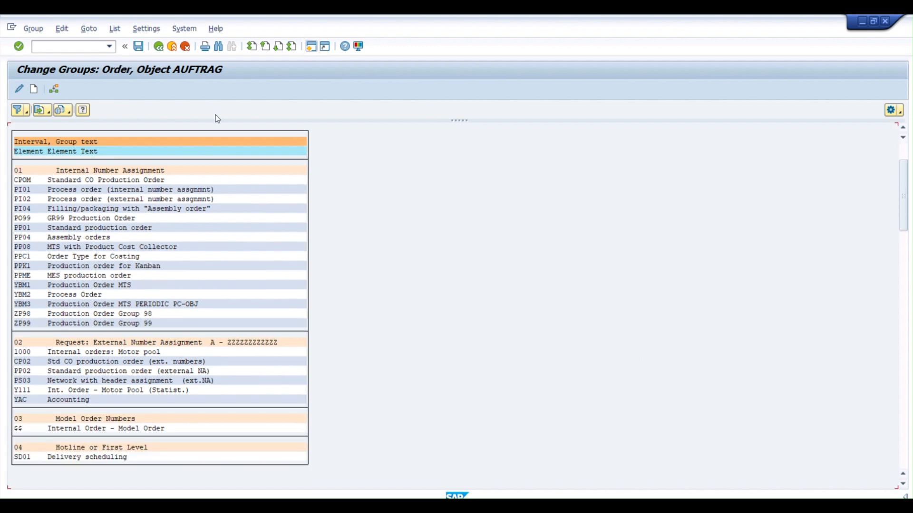
pyautogui.click(219, 46)
pyautogui.write('Yba1')
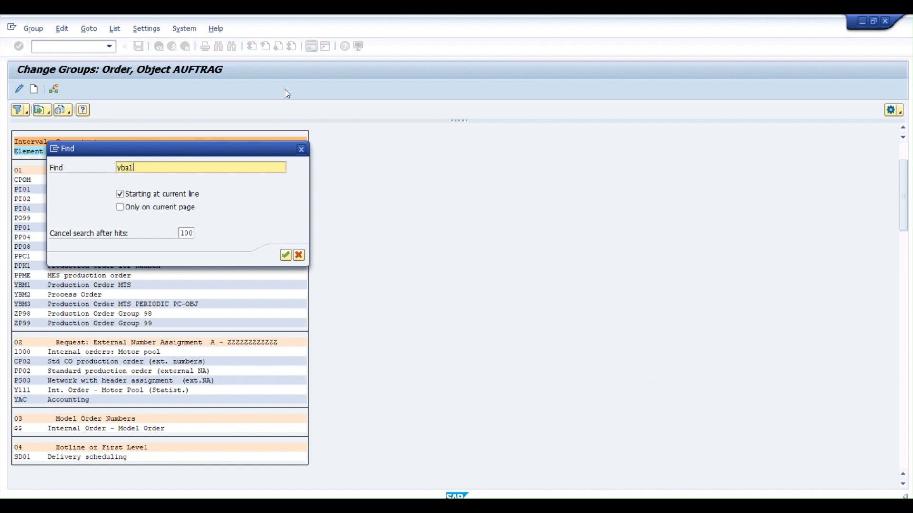
pyautogui.press('Return')
pyautogui.click(284, 303)
pyautogui.click(299, 255)
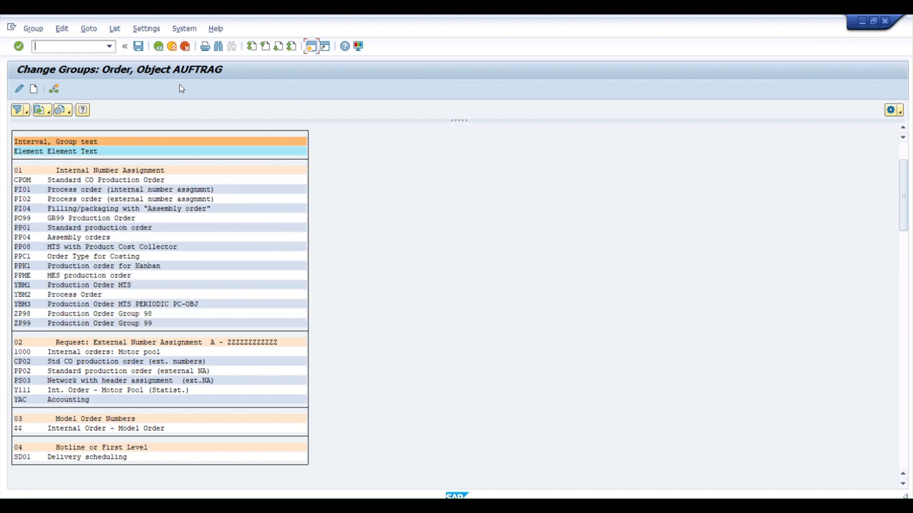
pyautogui.click(158, 46)
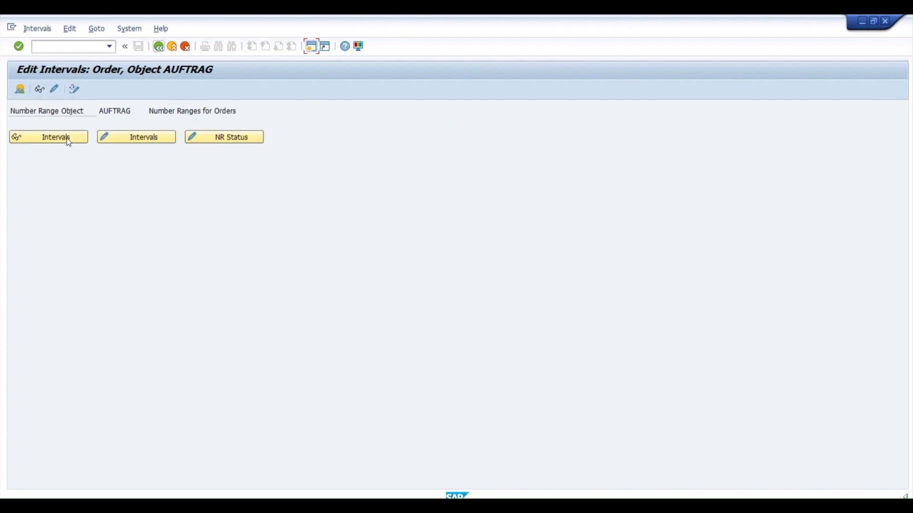
# Step: Open the group overview for object AUFTRAG and find the entry for order type YBA1
pyautogui.click(22, 89)
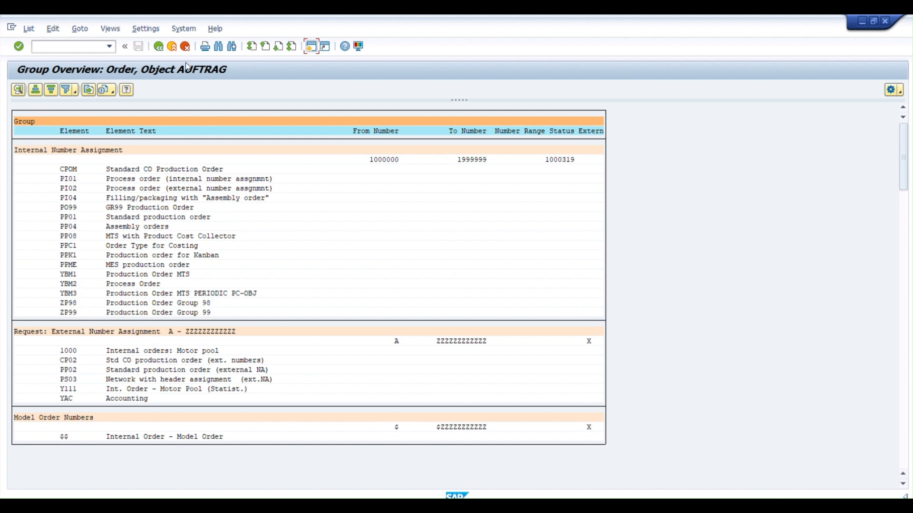
pyautogui.click(219, 47)
pyautogui.press('Return')
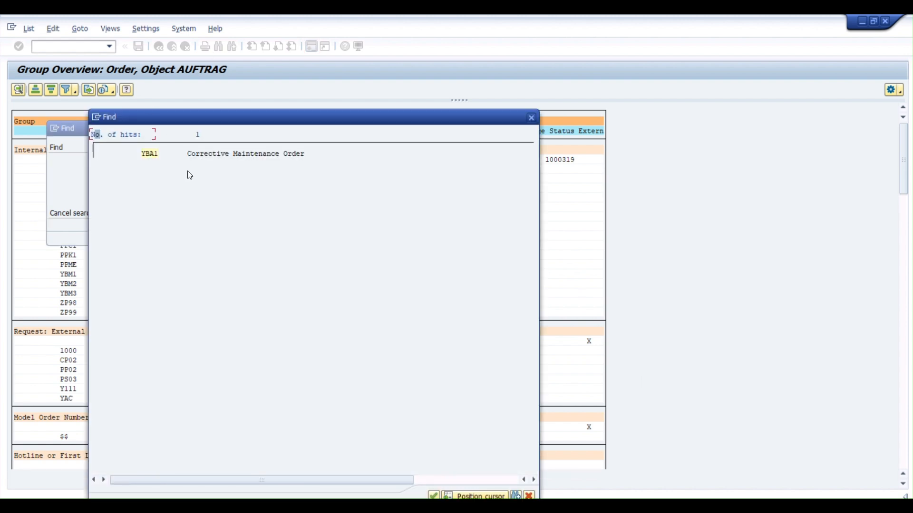
pyautogui.click(151, 157)
pyautogui.click(146, 160)
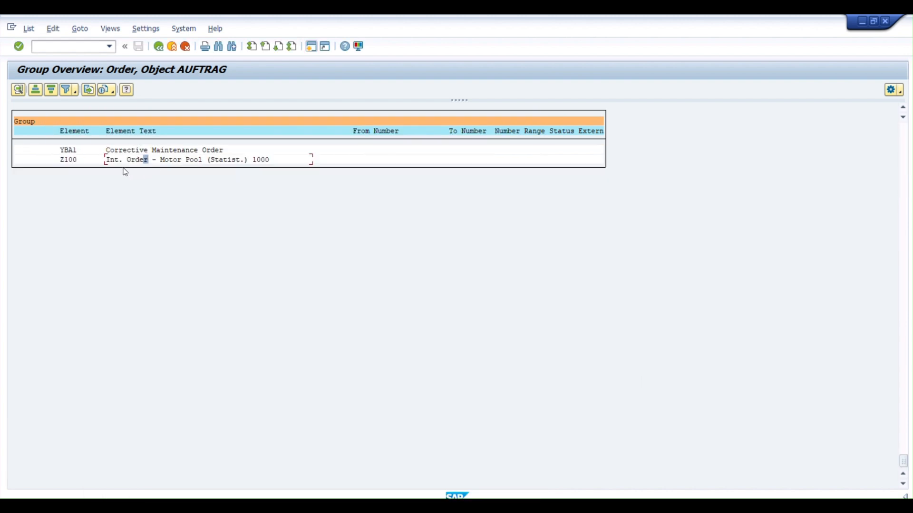
# Step: Examine the non-assigned elements and the order types and interval of the Maintenance & Service Orders group, then leave the overview
pyautogui.scroll(2, 160, 184)
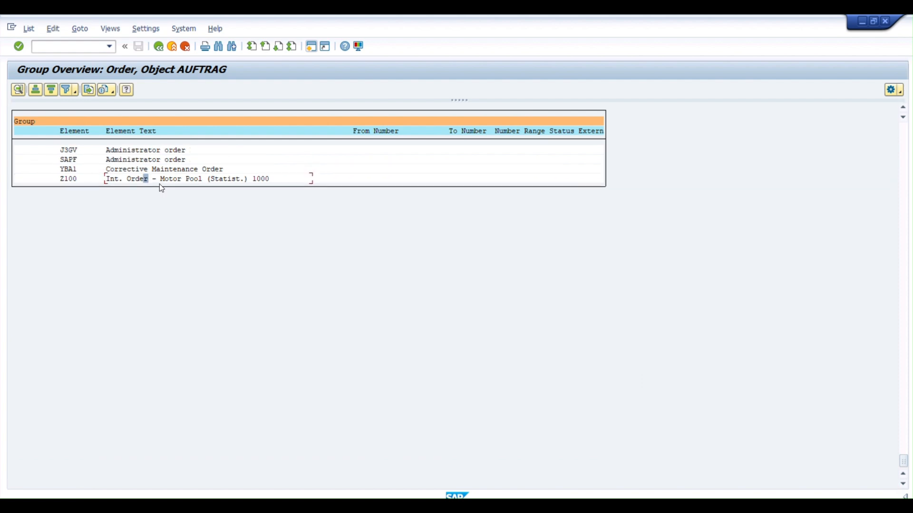
pyautogui.scroll(5, 159, 184)
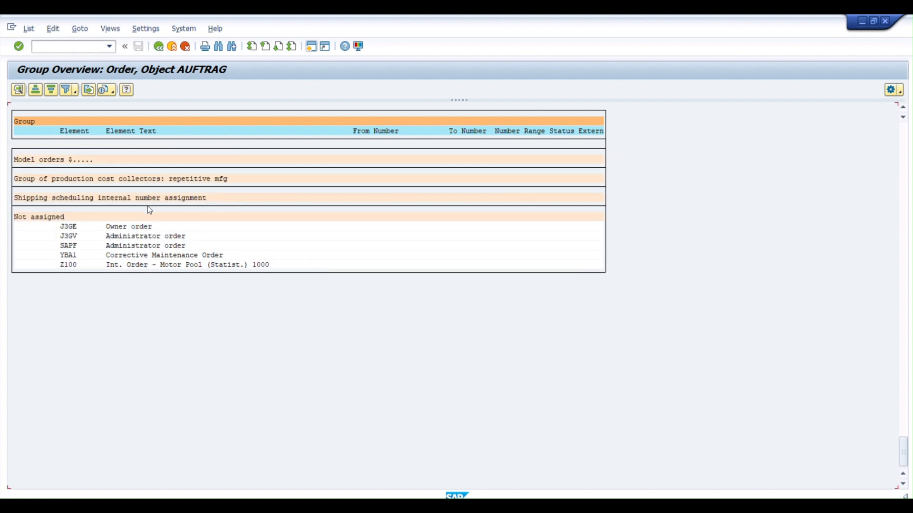
pyautogui.scroll(2, 140, 300)
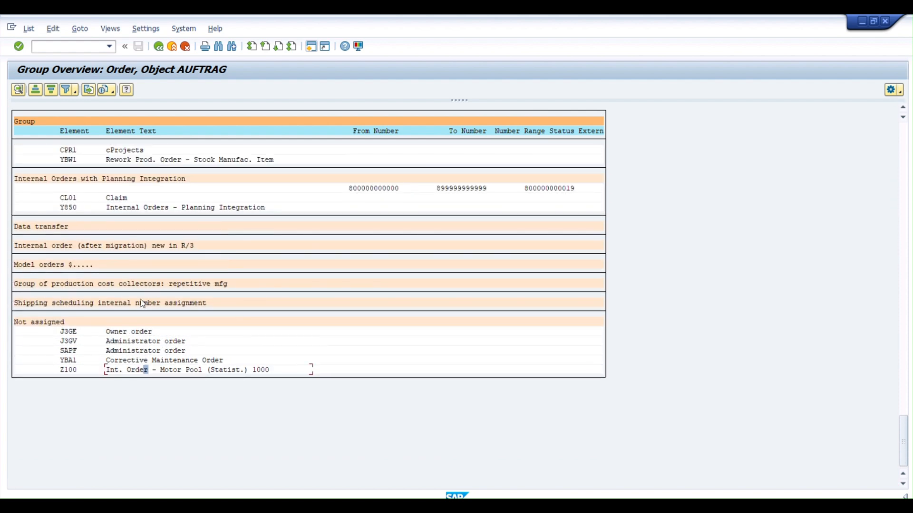
pyautogui.click(70, 361)
pyautogui.scroll(4, 70, 362)
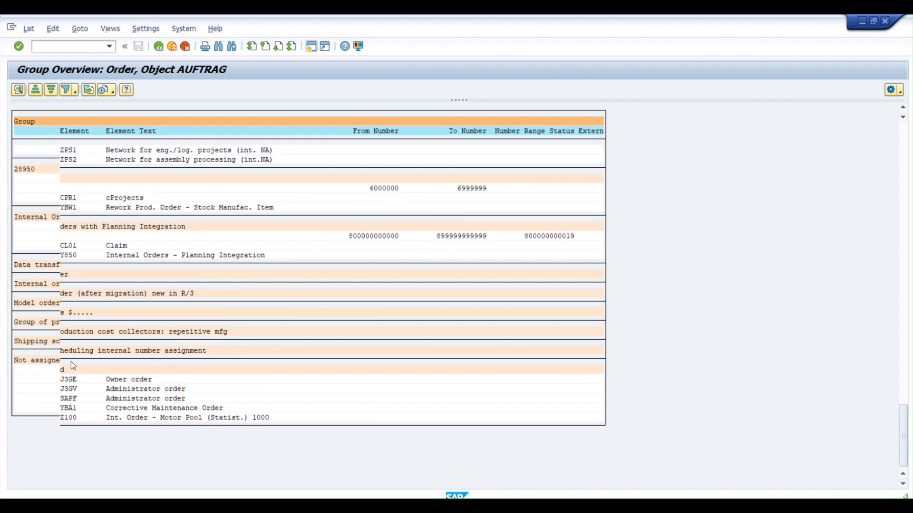
pyautogui.scroll(3, 72, 361)
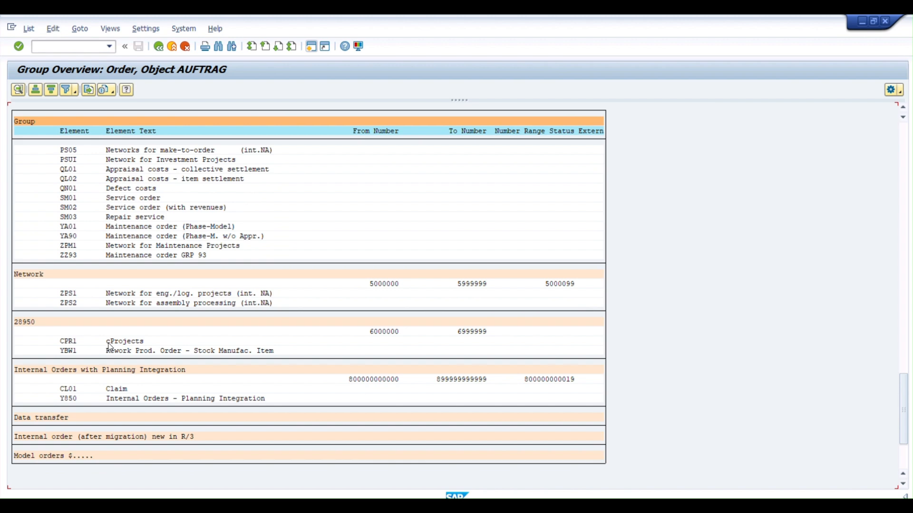
pyautogui.scroll(2, 111, 346)
pyautogui.scroll(2, 112, 345)
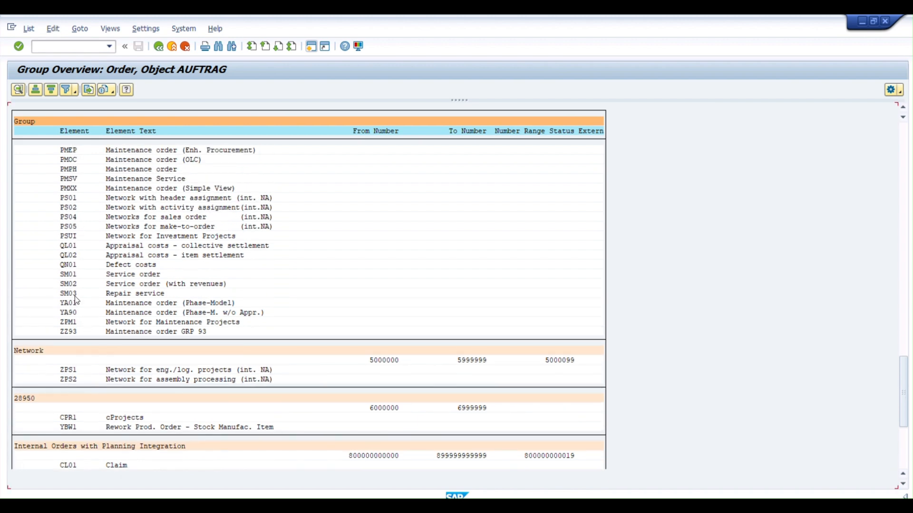
pyautogui.scroll(2, 102, 220)
pyautogui.scroll(5, 102, 220)
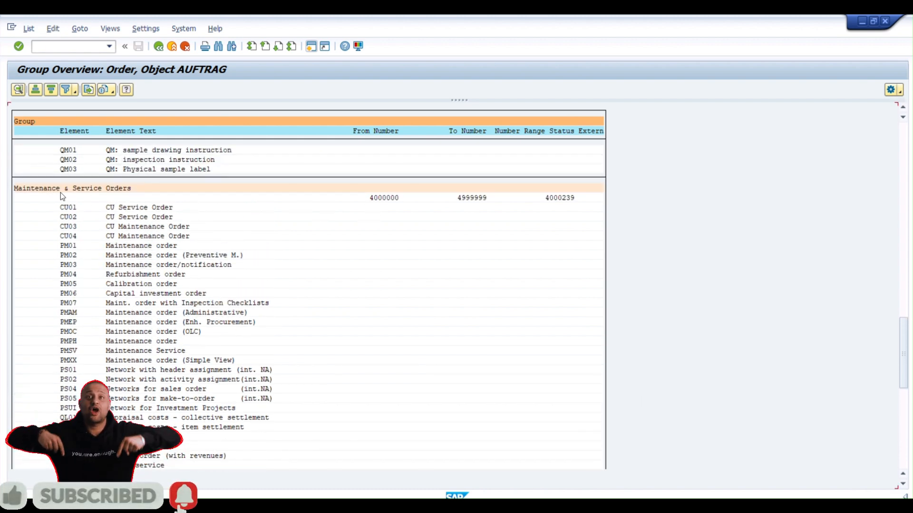
pyautogui.scroll(-3, 148, 299)
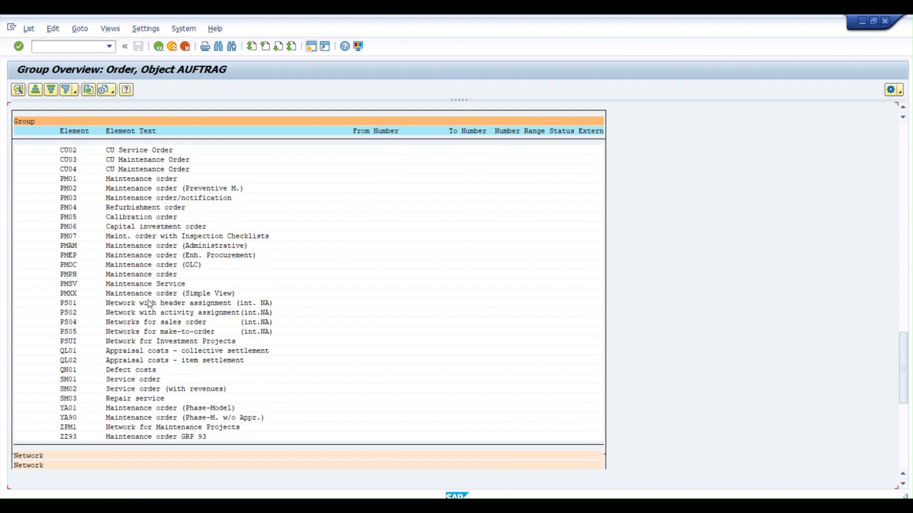
pyautogui.scroll(-2, 150, 304)
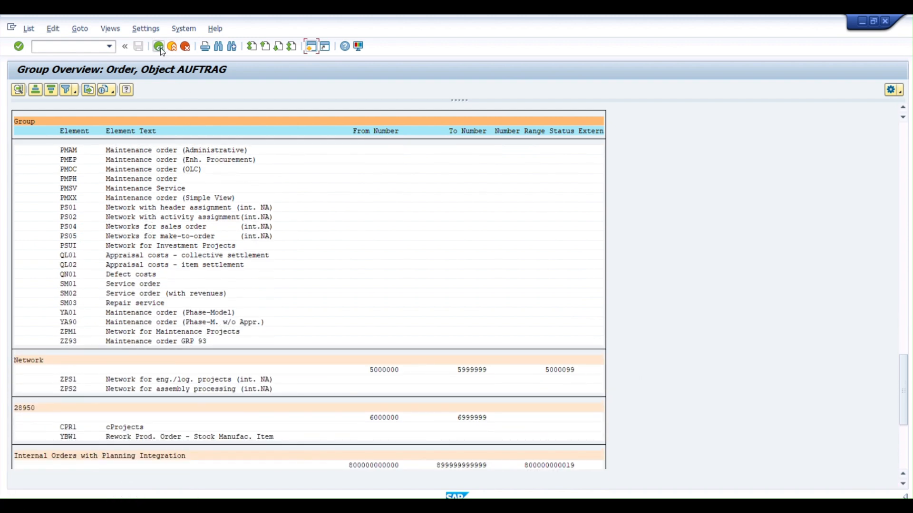
pyautogui.click(158, 47)
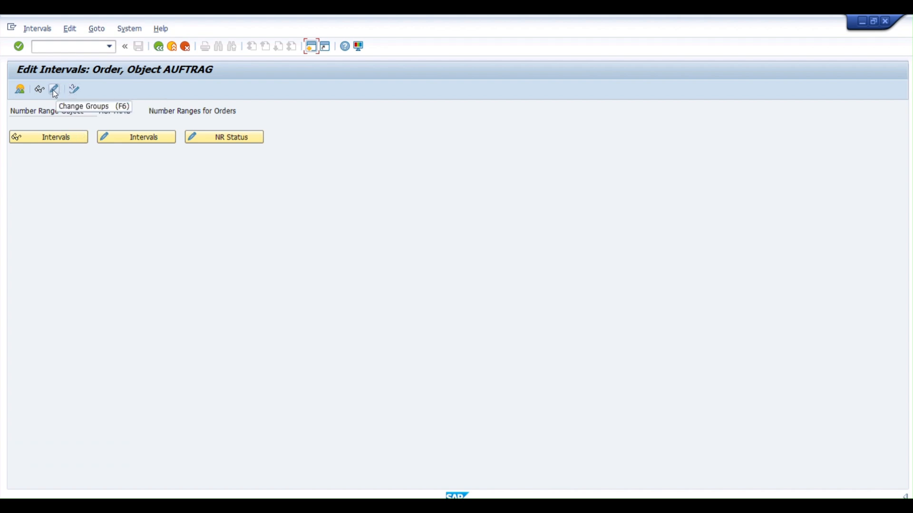
# Step: Reopen the number range groups in change mode and locate order type YBA1 with the search
pyautogui.click(53, 90)
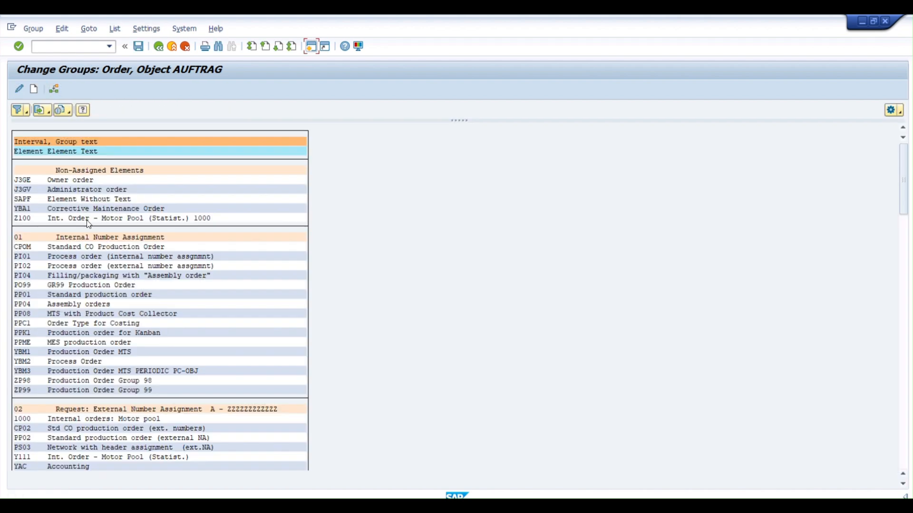
pyautogui.scroll(-4, 86, 221)
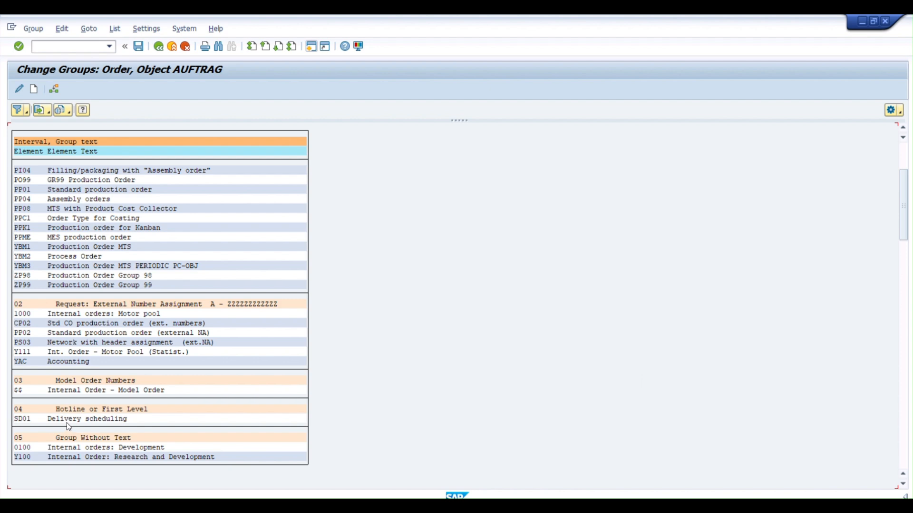
pyautogui.scroll(2, 66, 422)
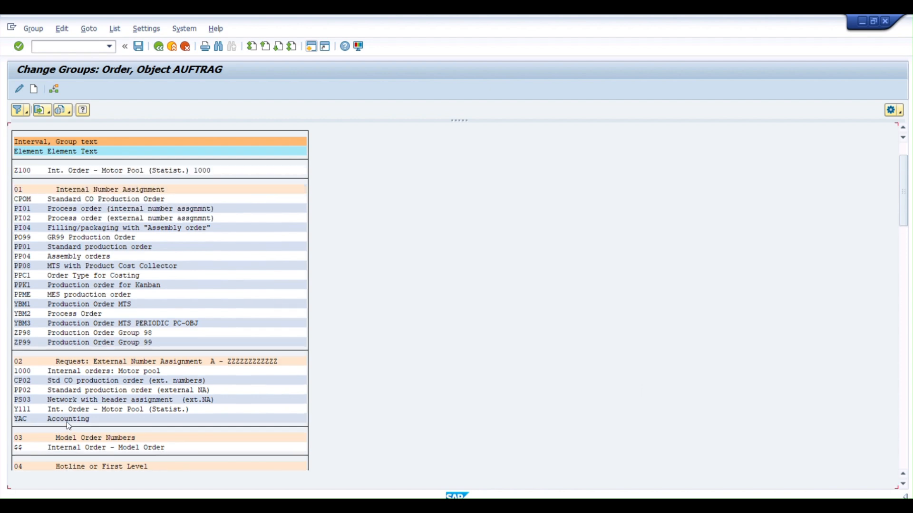
pyautogui.scroll(2, 66, 421)
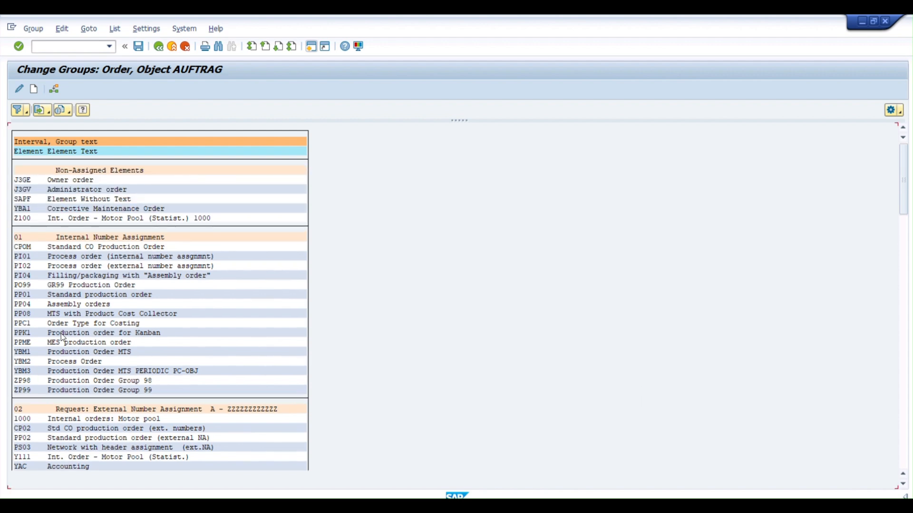
pyautogui.click(219, 46)
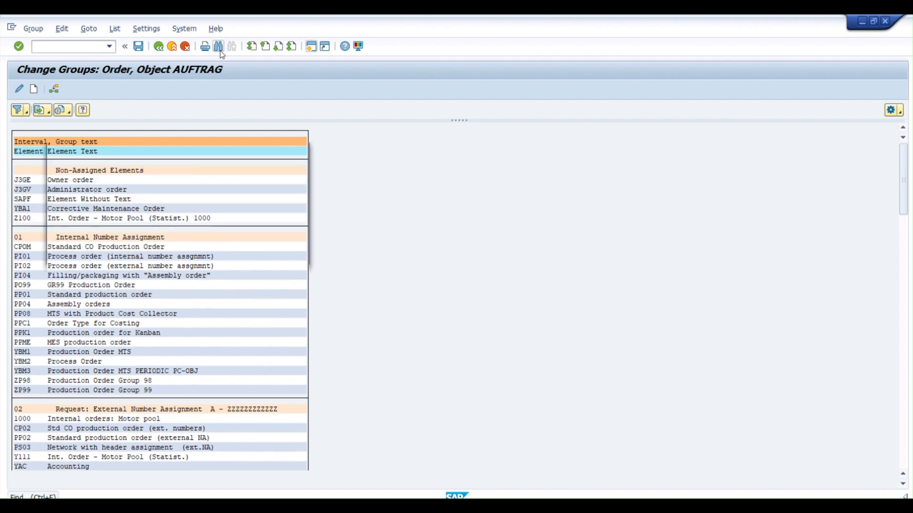
pyautogui.press('Return')
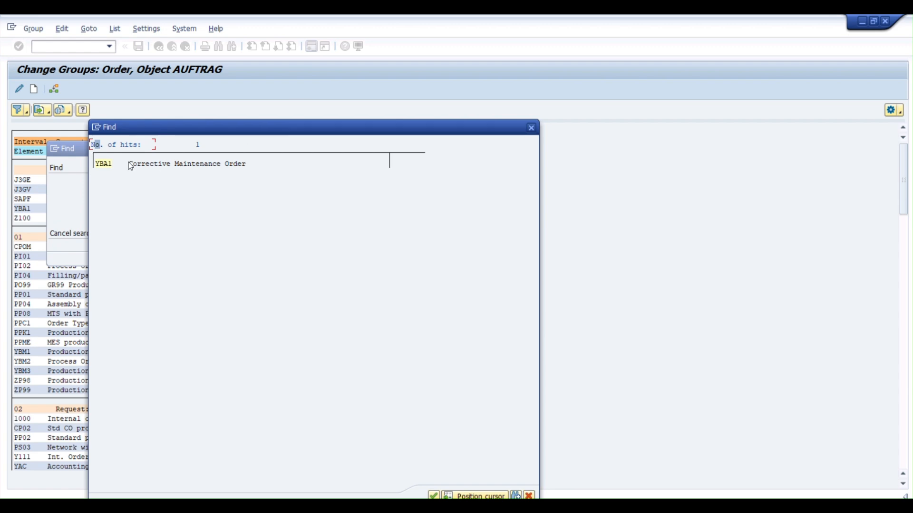
pyautogui.click(104, 164)
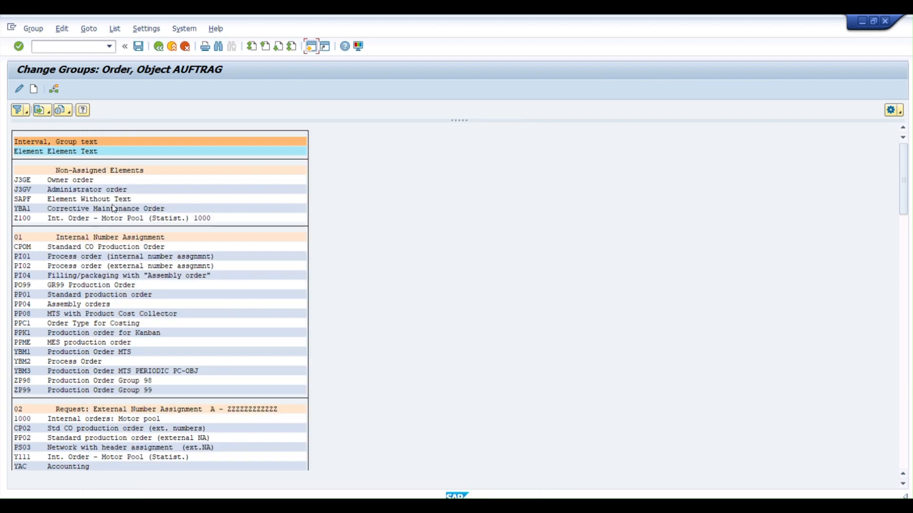
# Step: Examine the number range groups of object AUFTRAG from the non-assigned elements down to the Maintenance & Service Orders group
pyautogui.scroll(-1, 107, 332)
pyautogui.scroll(1, 108, 333)
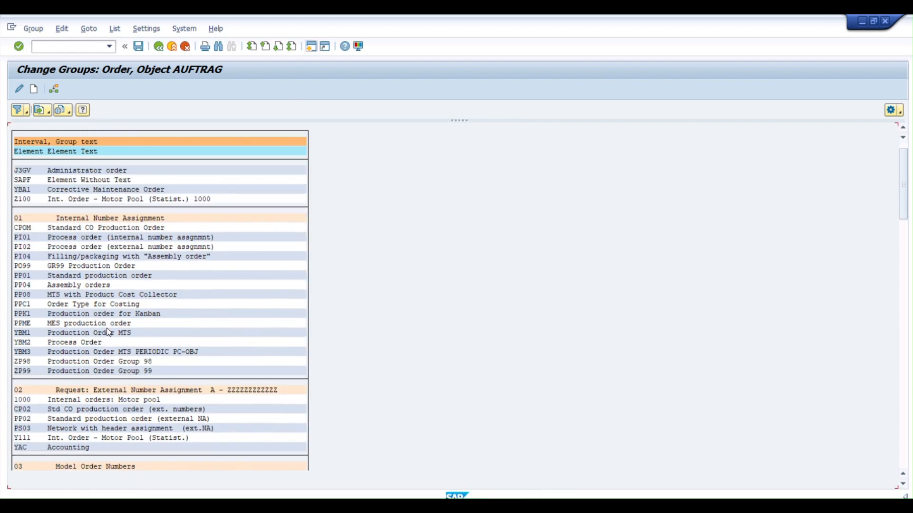
pyautogui.scroll(-6, 110, 331)
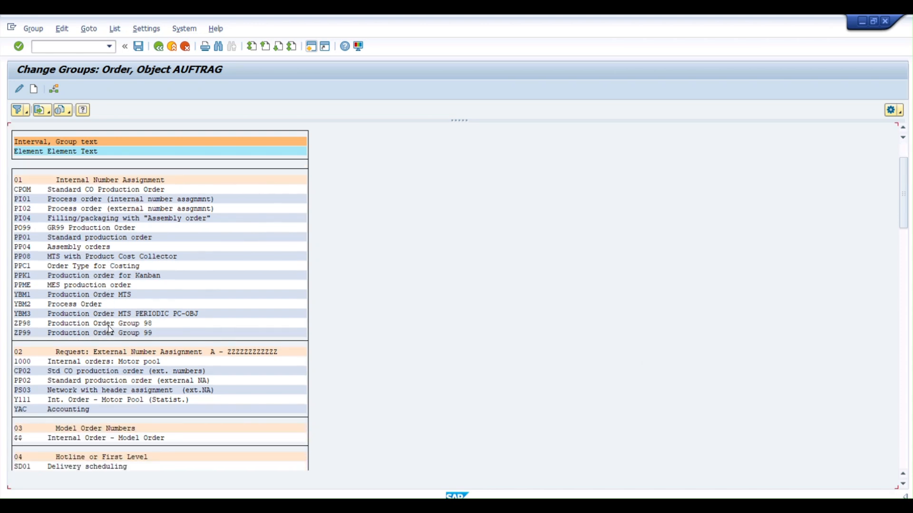
pyautogui.scroll(-8, 113, 328)
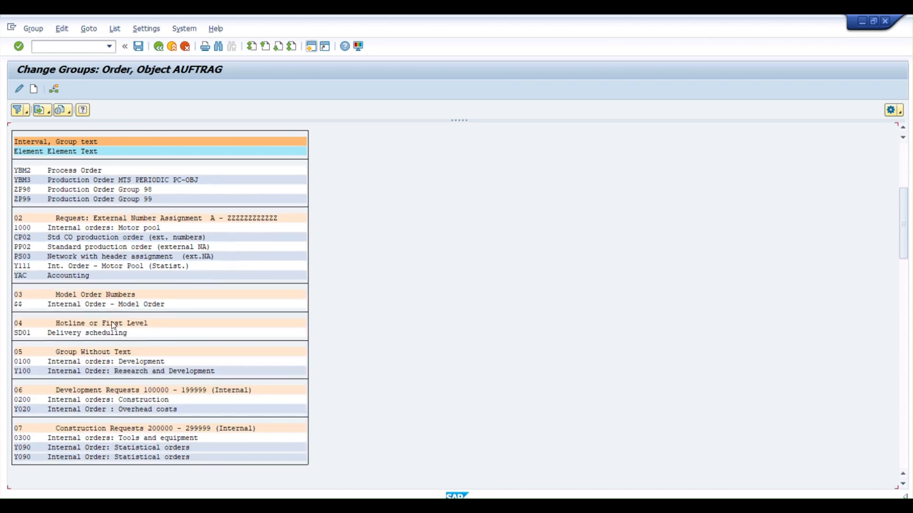
pyautogui.moveTo(900, 254); pyautogui.dragTo(897, 435)
pyautogui.scroll(1, 212, 336)
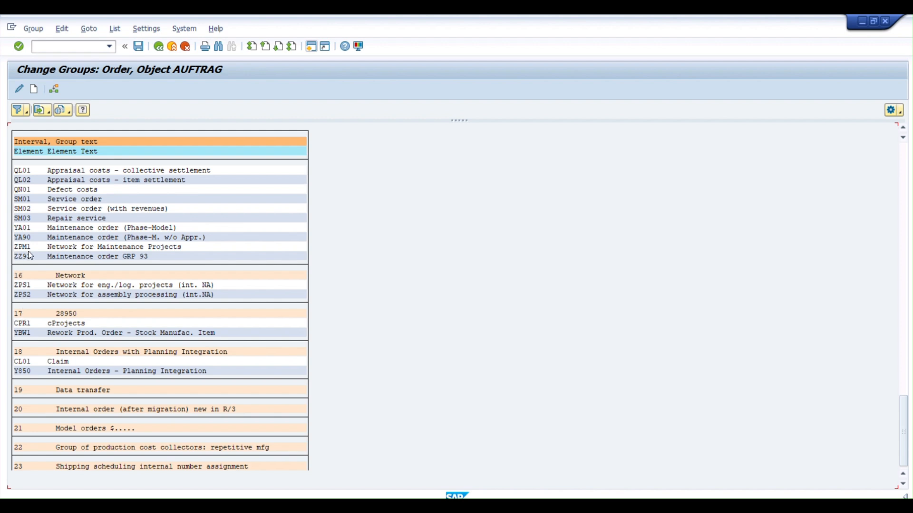
pyautogui.scroll(8, 29, 255)
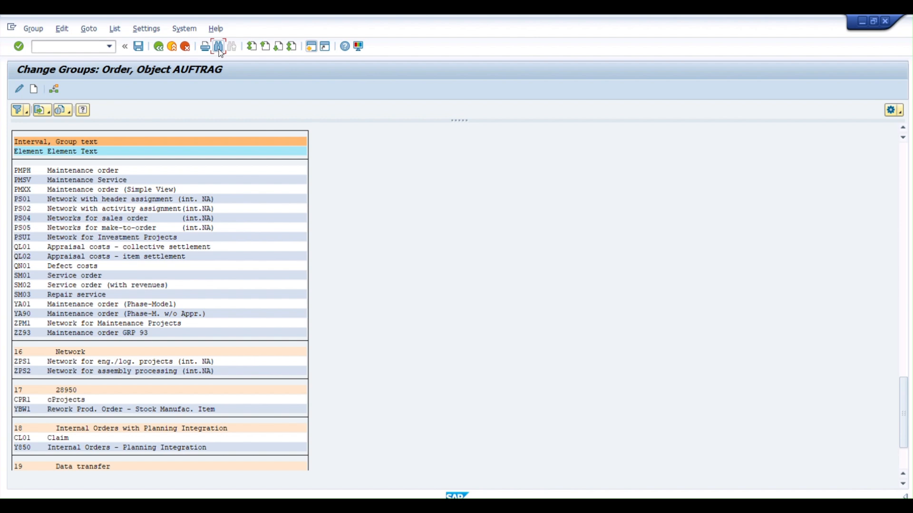
# Step: Search for yba1 from the current line, close the search, and return to the non-assigned elements at the start of the list
pyautogui.click(218, 46)
pyautogui.click(283, 254)
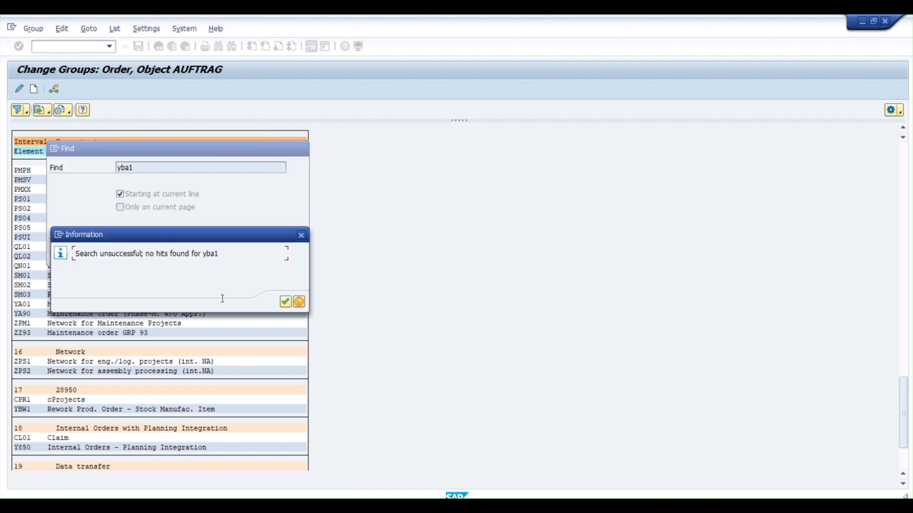
pyautogui.click(285, 303)
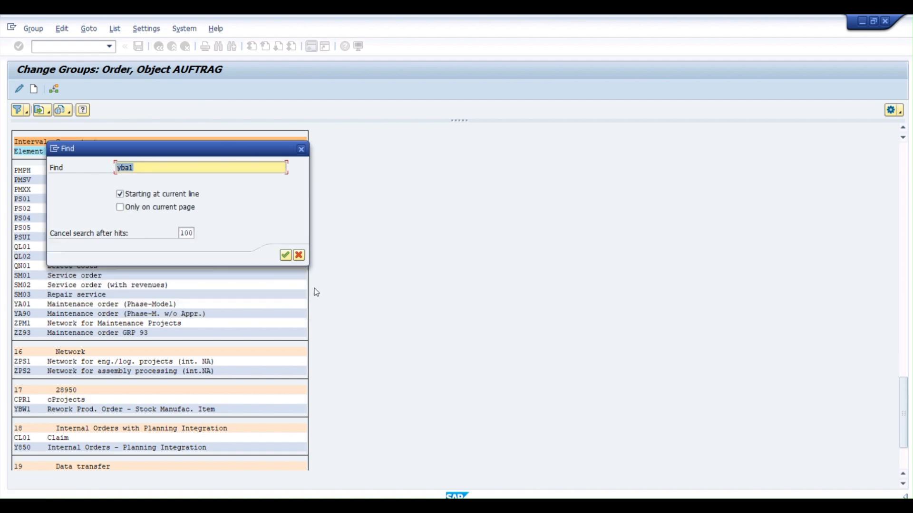
pyautogui.click(299, 255)
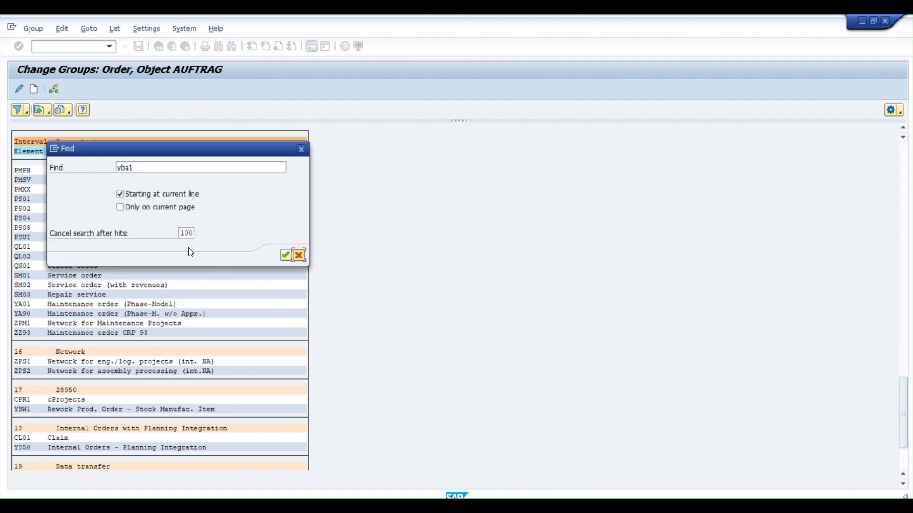
pyautogui.scroll(5, 190, 252)
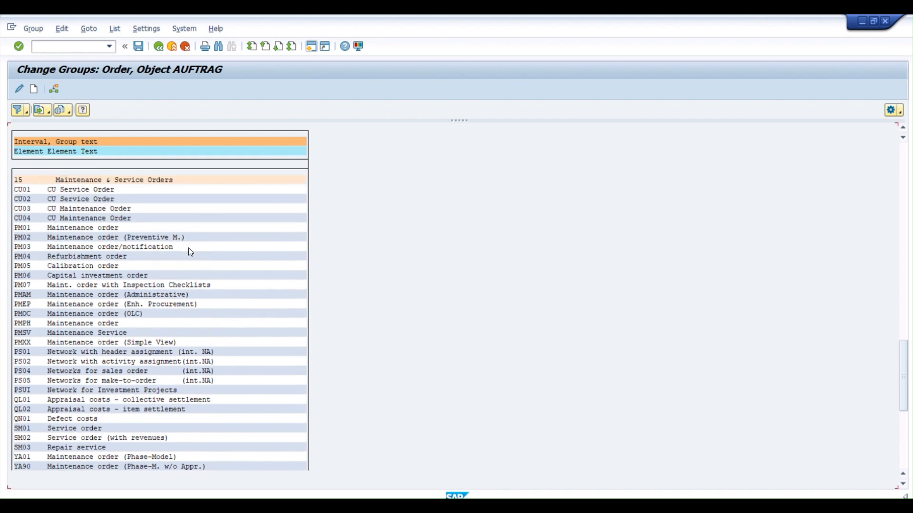
pyautogui.scroll(5, 190, 251)
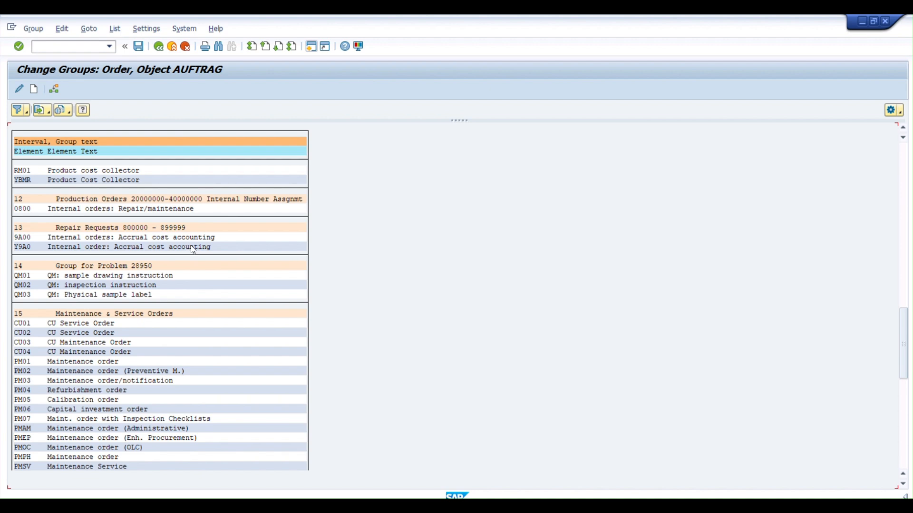
pyautogui.scroll(5, 192, 246)
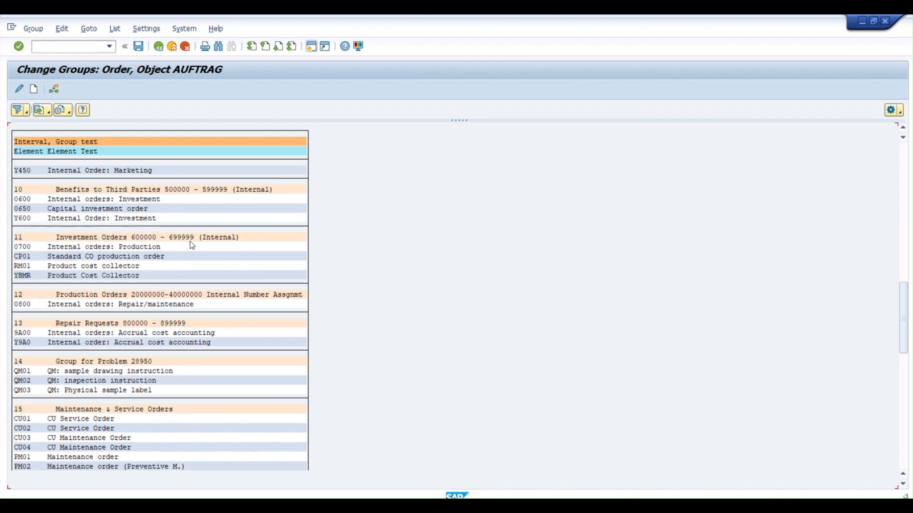
pyautogui.moveTo(903, 299); pyautogui.dragTo(732, 181)
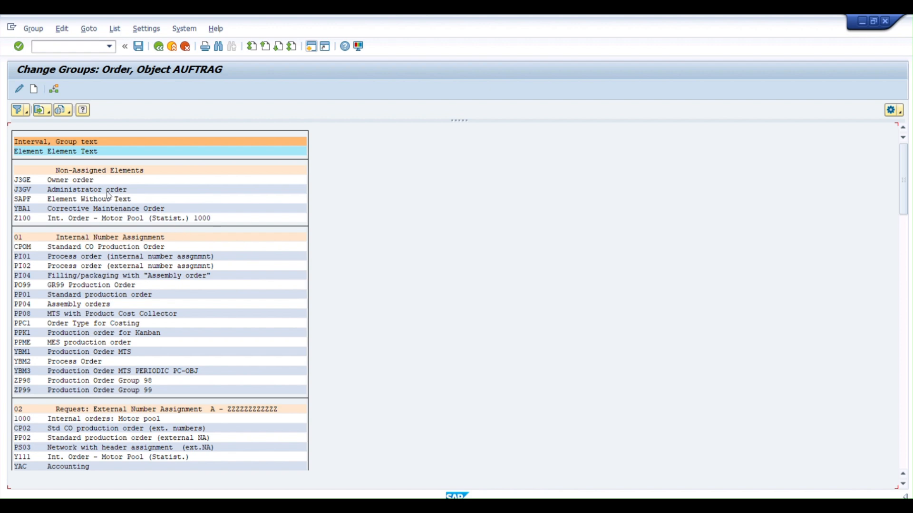
# Step: Assign non-assigned order type YBA1 to number range group 15, Maintenance & Service Orders, and save the change
pyautogui.click(27, 208)
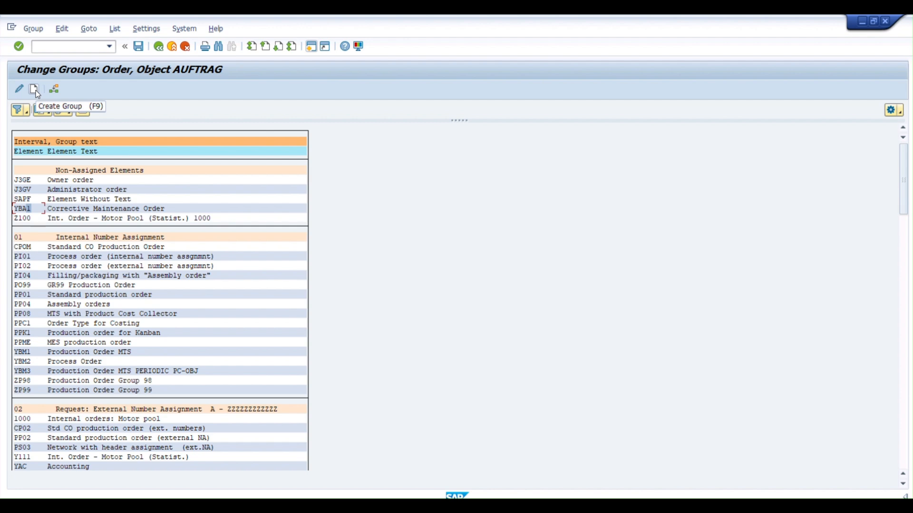
pyautogui.click(54, 90)
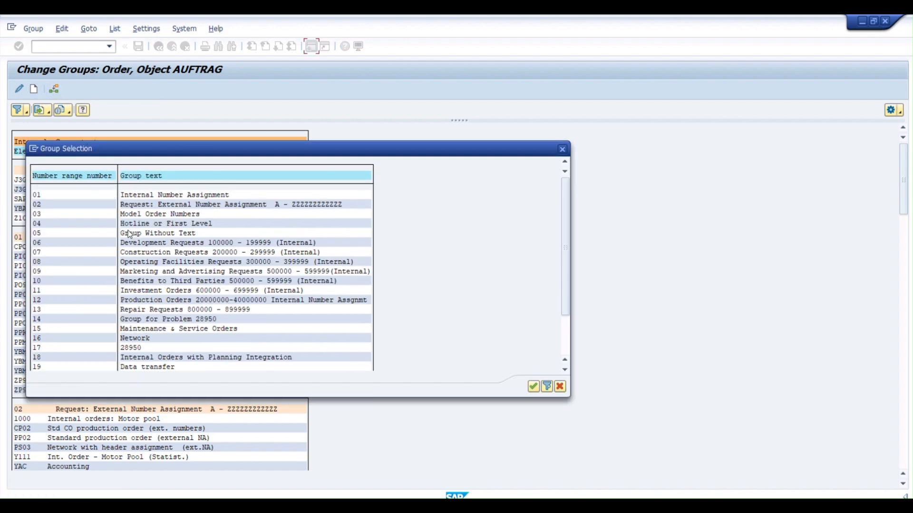
pyautogui.moveTo(85, 151); pyautogui.dragTo(289, 151)
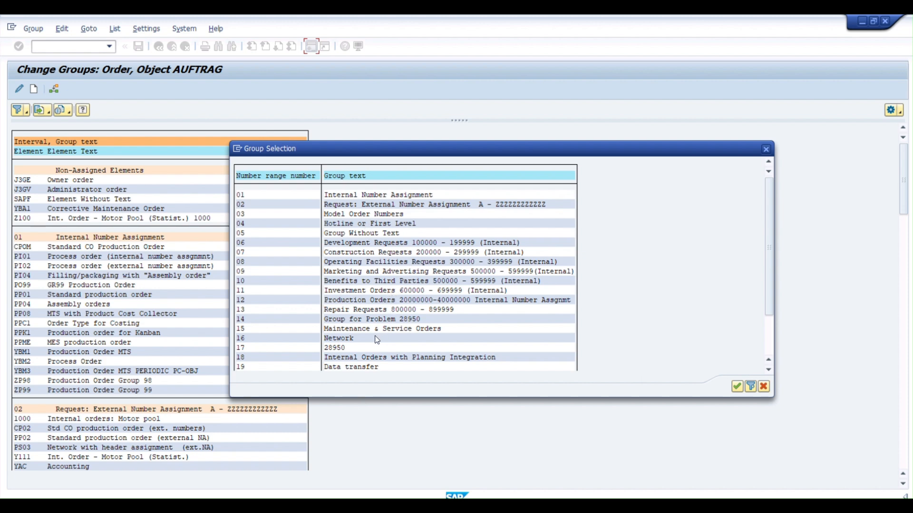
pyautogui.click(268, 330)
pyautogui.click(737, 388)
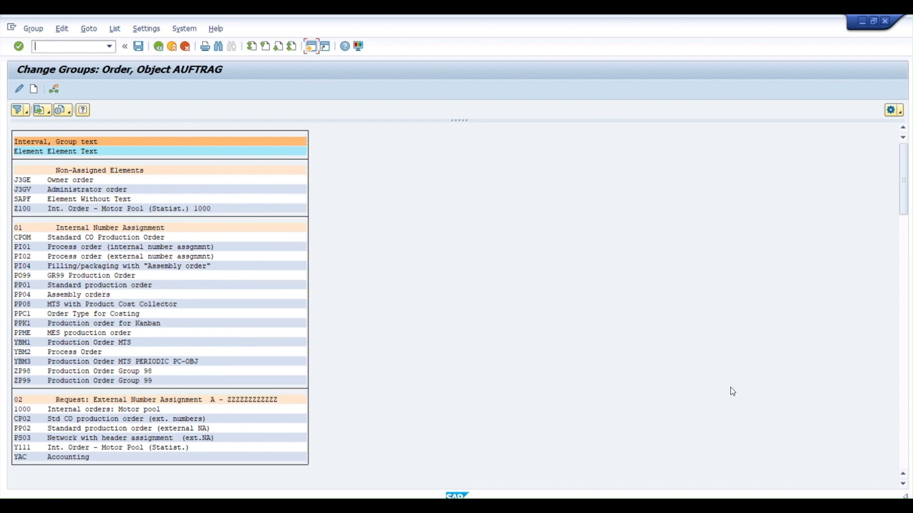
pyautogui.click(138, 47)
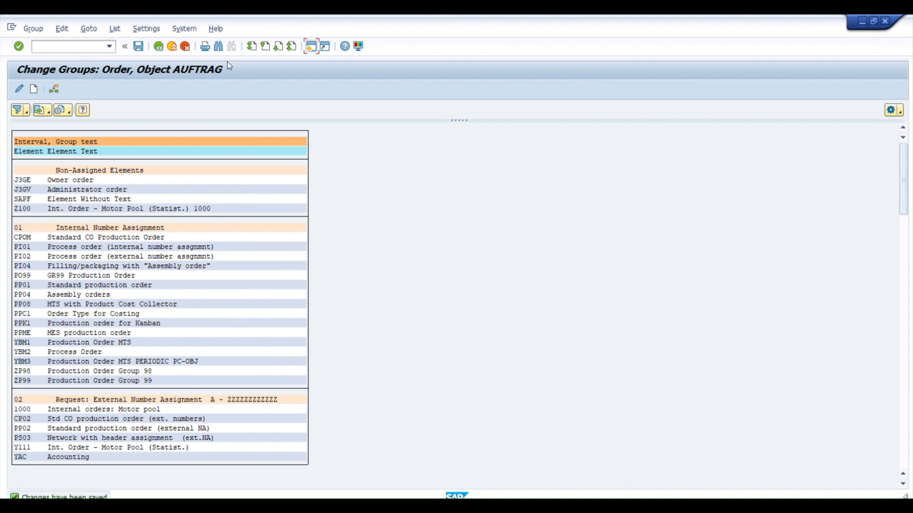
# Step: Search the group list for yba1 and check its entry in the Maintenance & Service Orders group
pyautogui.click(219, 47)
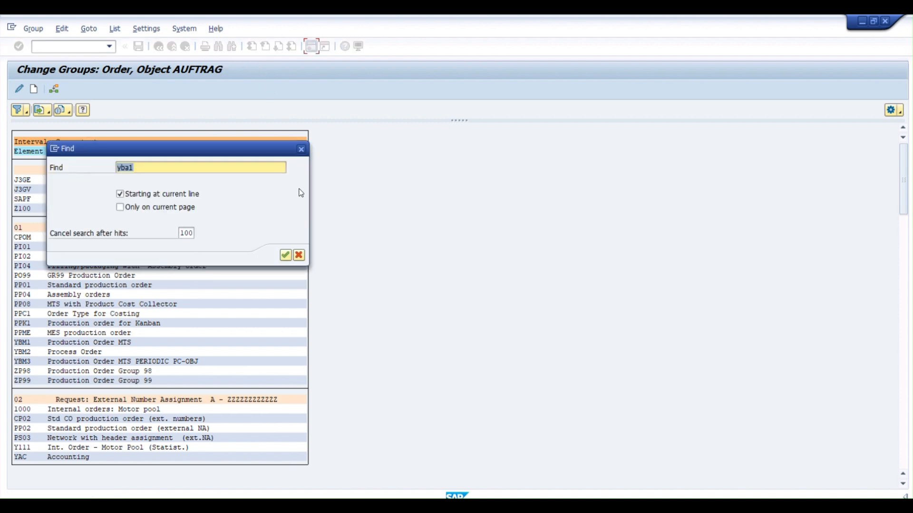
pyautogui.click(285, 257)
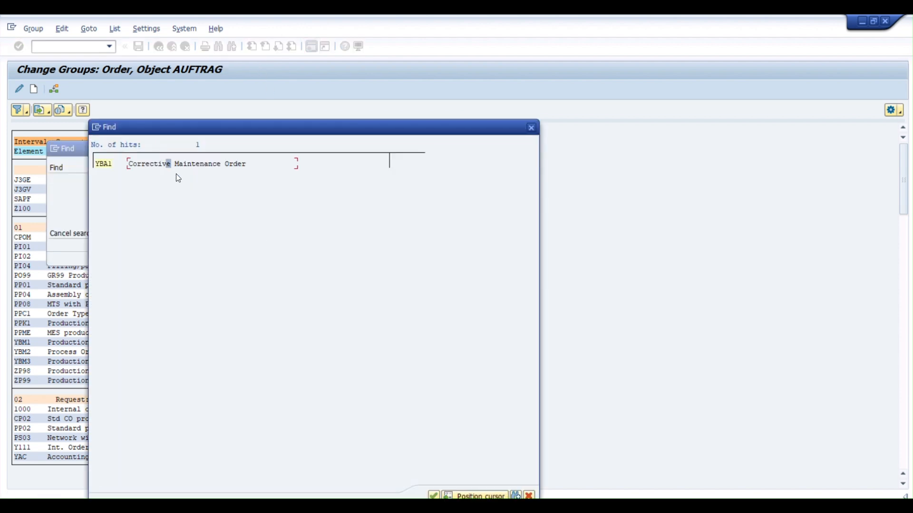
pyautogui.doubleClick(173, 164)
pyautogui.scroll(4, 121, 225)
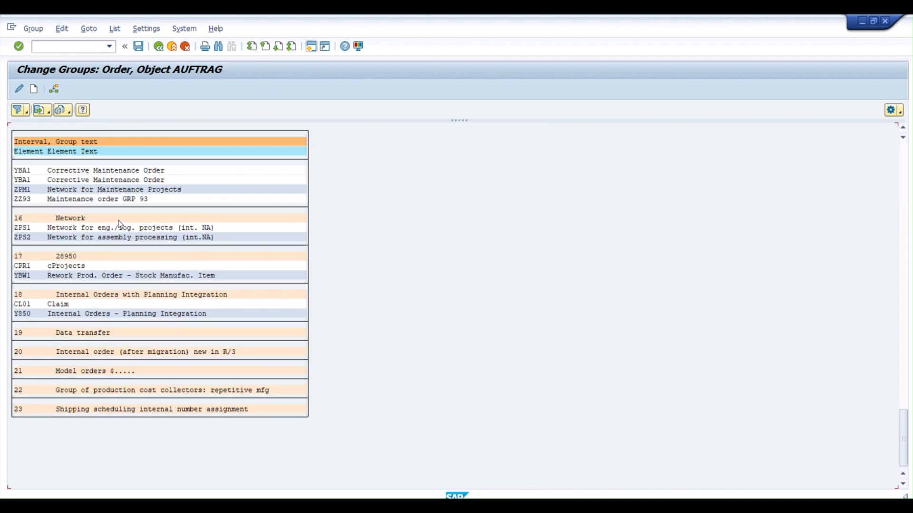
pyautogui.scroll(3, 121, 225)
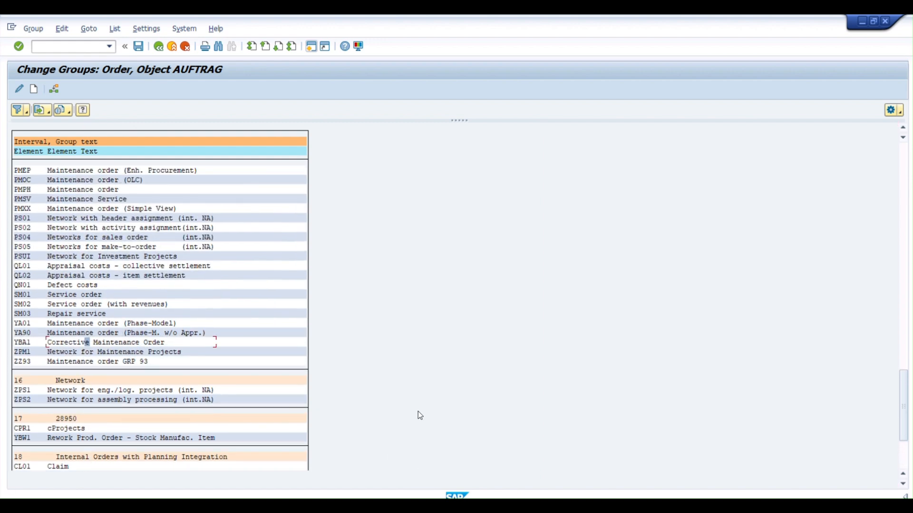
# Step: Switch to the order creation session, retry the pending YBA1 order, and restart transaction IW31
pyautogui.click(304, 504)
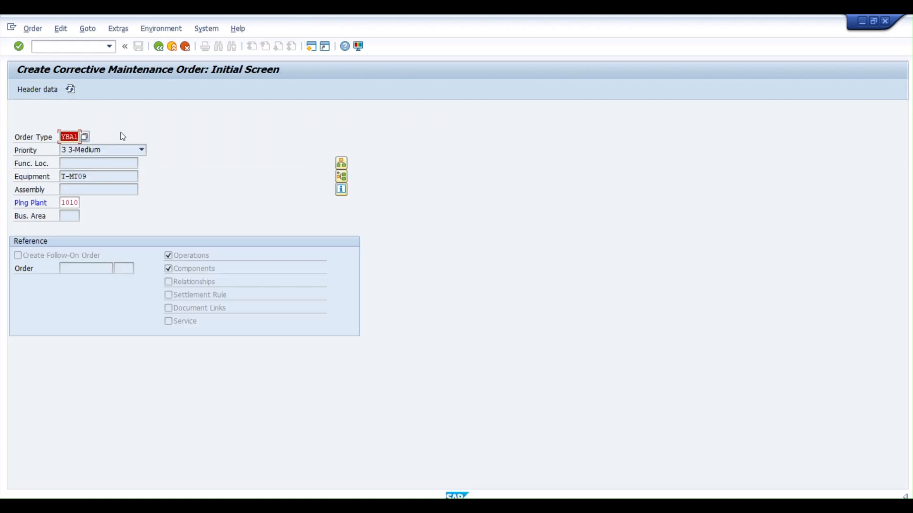
pyautogui.press('Return')
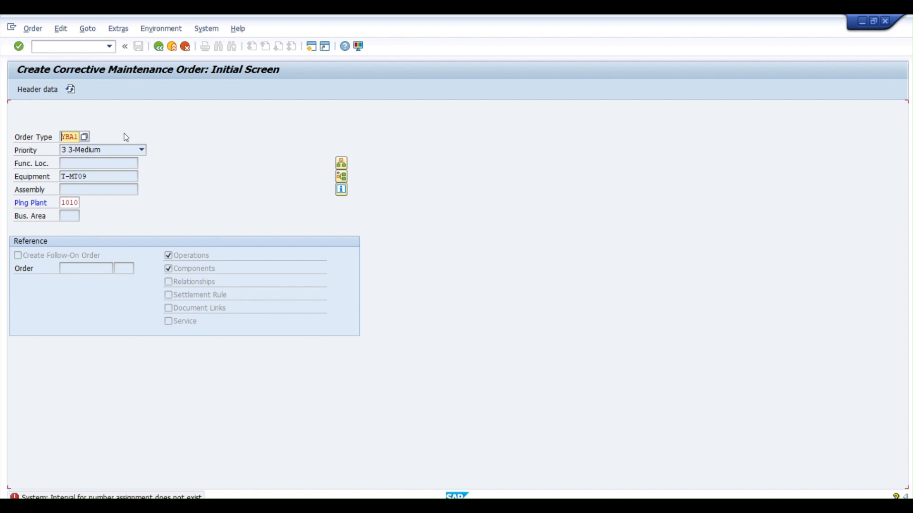
pyautogui.click(53, 46)
pyautogui.write('/niw31')
pyautogui.press('Return')
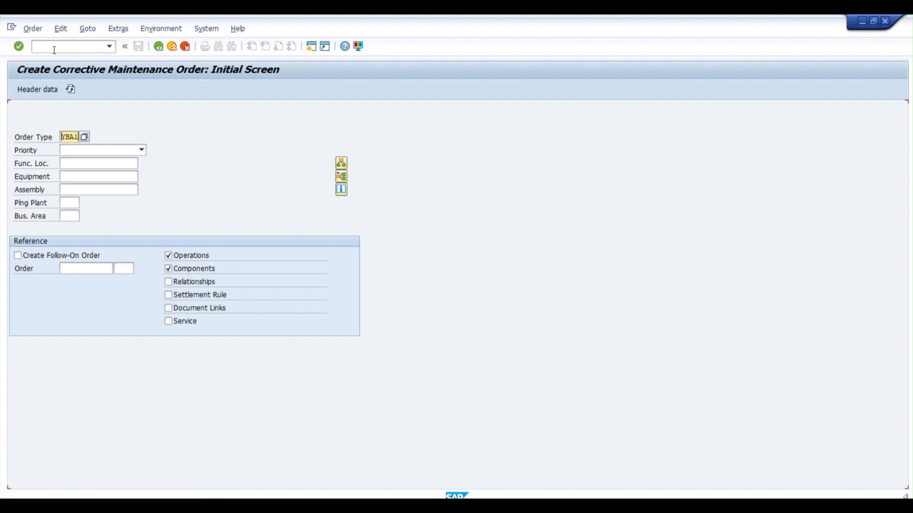
# Step: Try to create a YBA1 order with priority 3-Medium for equipment T-MT09, then read and close the error's long text
pyautogui.click(87, 150)
pyautogui.click(83, 180)
pyautogui.click(82, 179)
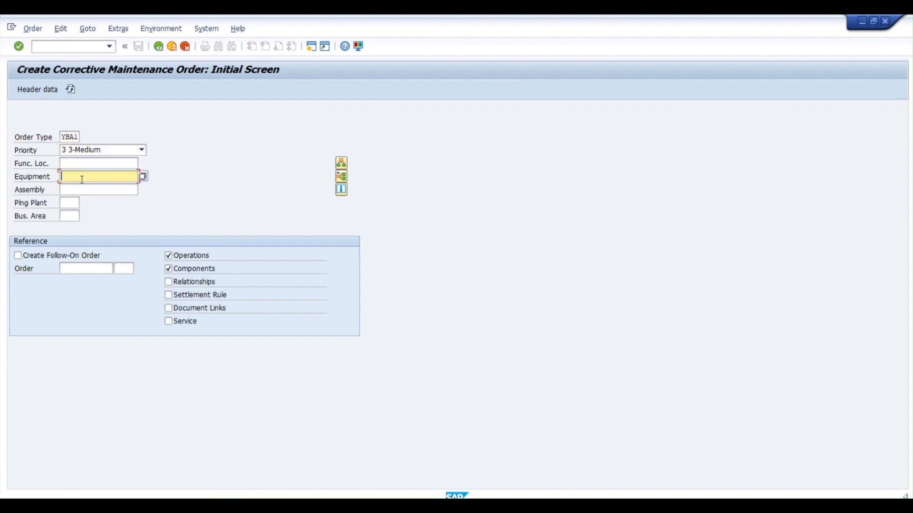
pyautogui.click(78, 189)
pyautogui.press('Return')
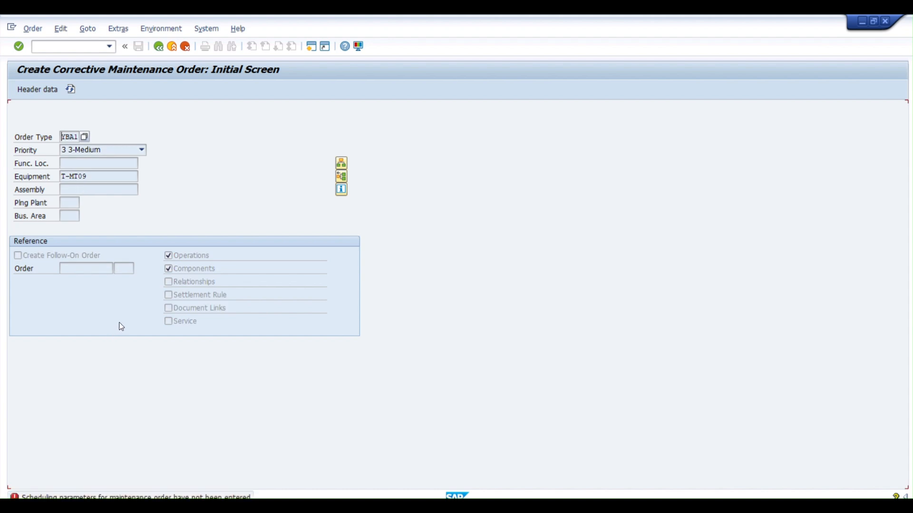
pyautogui.doubleClick(165, 497)
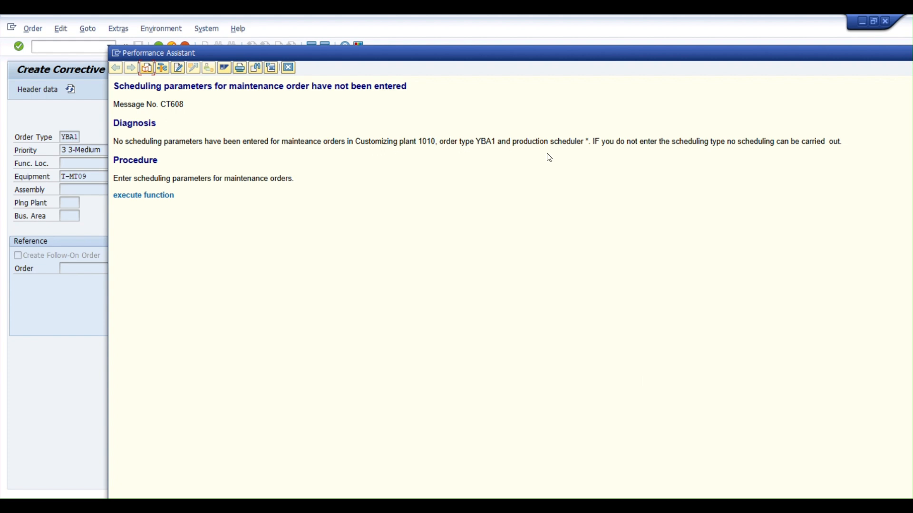
pyautogui.click(289, 68)
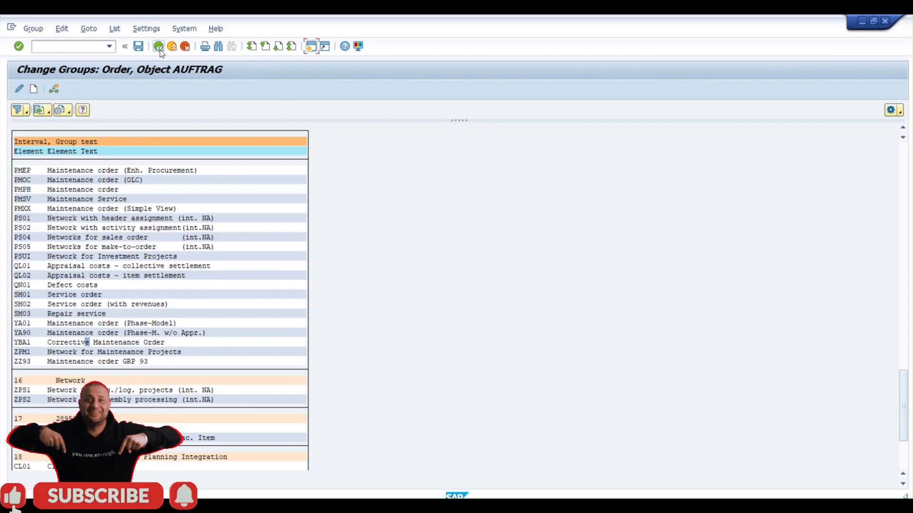
# Step: Leave the number range groups and open Set Scheduling Parameters under the Scheduling node of the maintenance order customizing
pyautogui.click(159, 48)
pyautogui.click(159, 47)
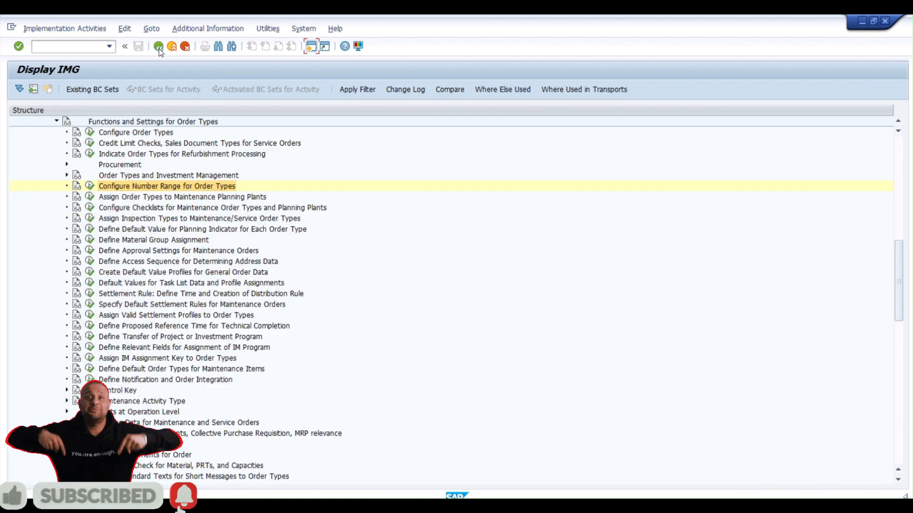
pyautogui.click(159, 294)
pyautogui.press('Up')
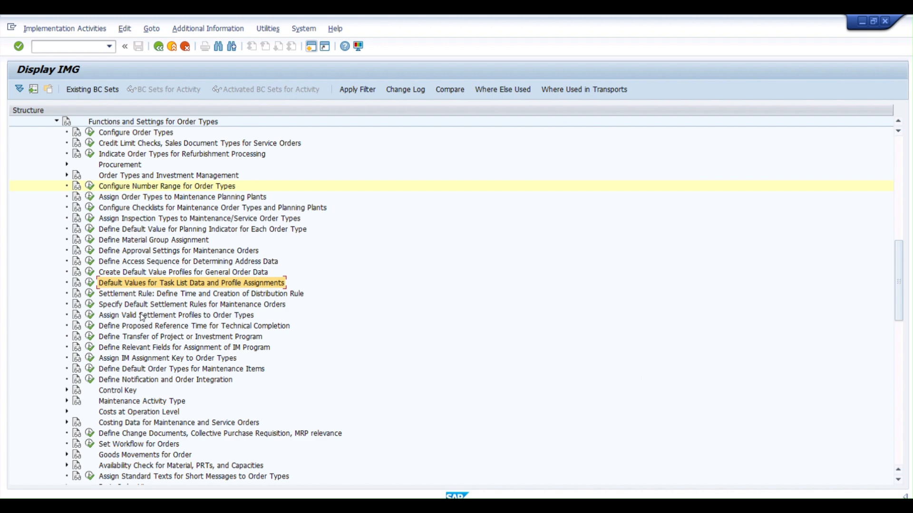
pyautogui.scroll(-10, 153, 392)
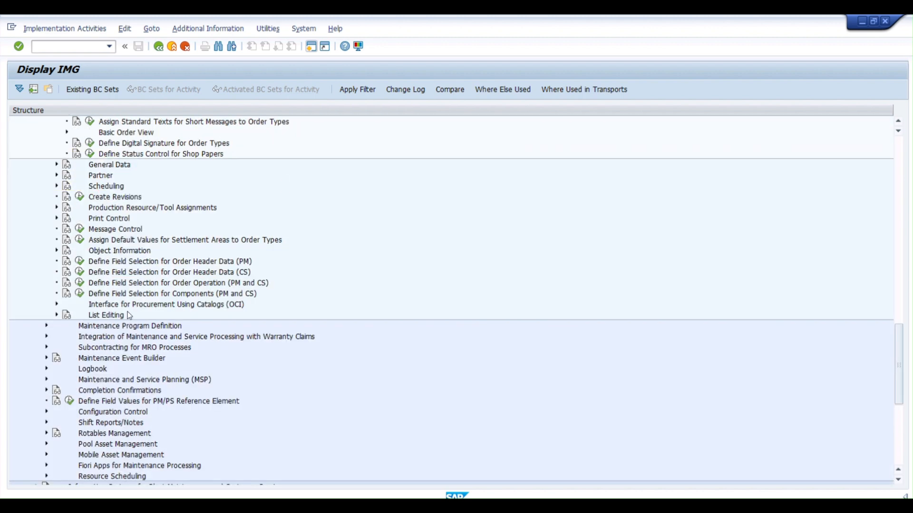
pyautogui.click(111, 211)
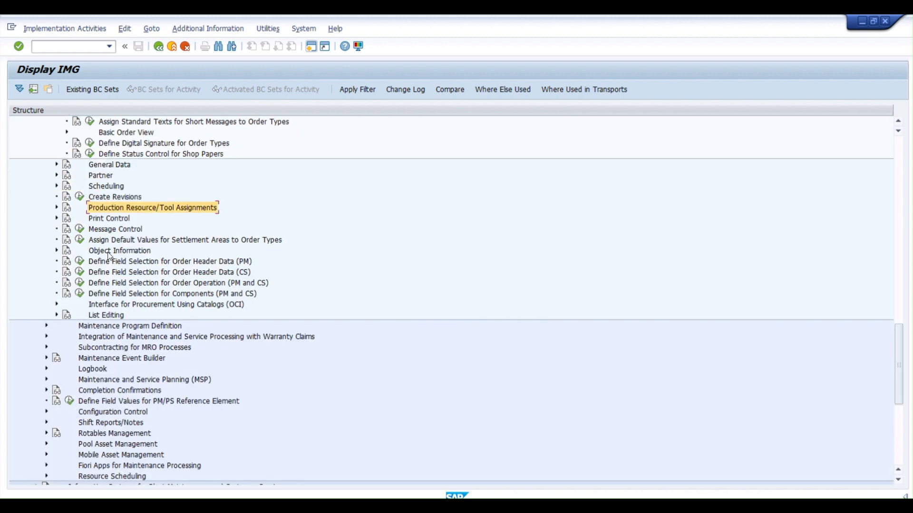
pyautogui.doubleClick(99, 188)
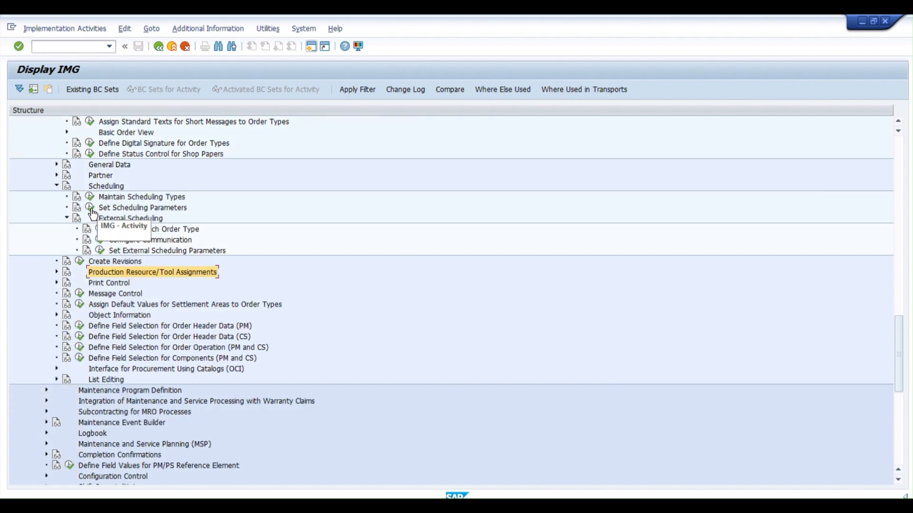
pyautogui.click(90, 209)
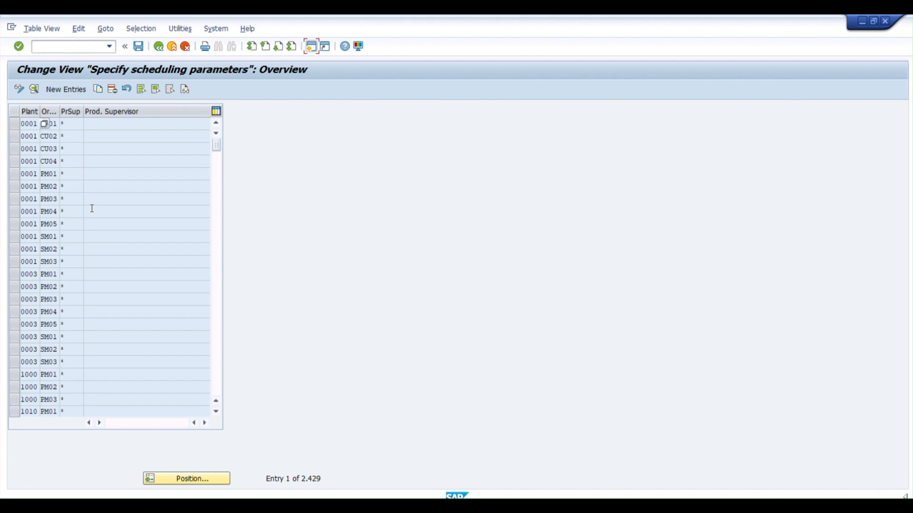
# Step: Position the scheduling parameters list on plant 1010 and order type YBA1 to check for an existing entry
pyautogui.click(190, 479)
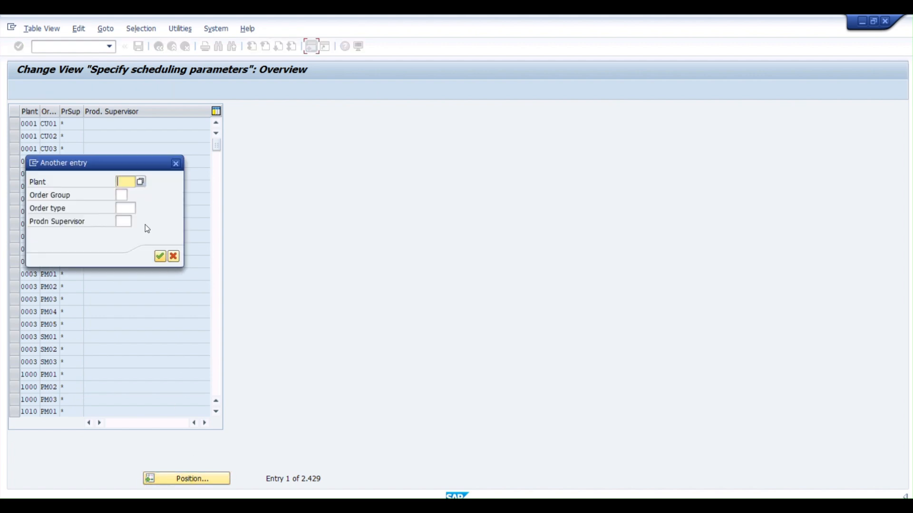
pyautogui.write('1010')
pyautogui.press('Tab')
pyautogui.press('Tab')
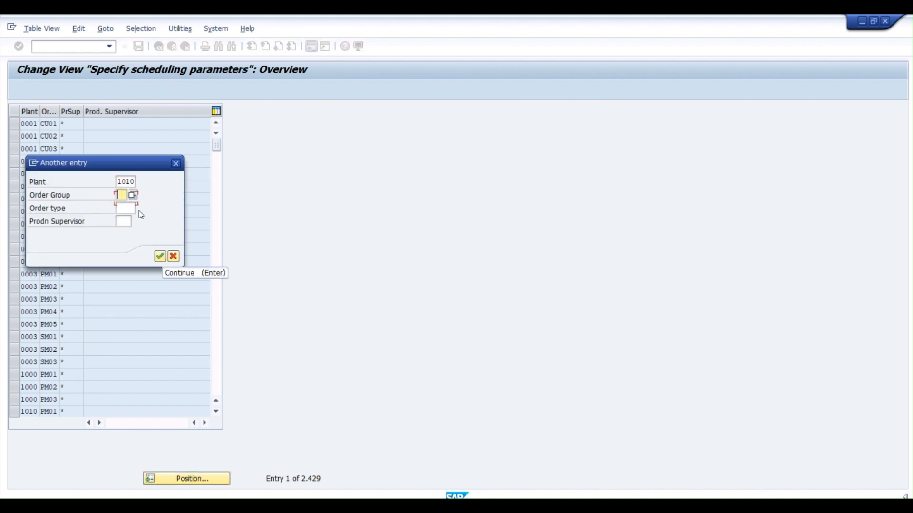
pyautogui.write('YBA1')
pyautogui.press('Tab')
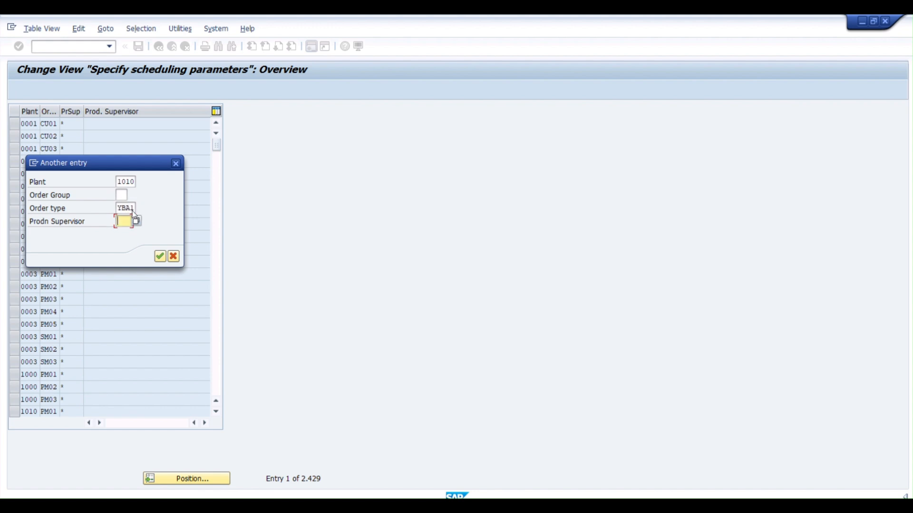
pyautogui.click(160, 257)
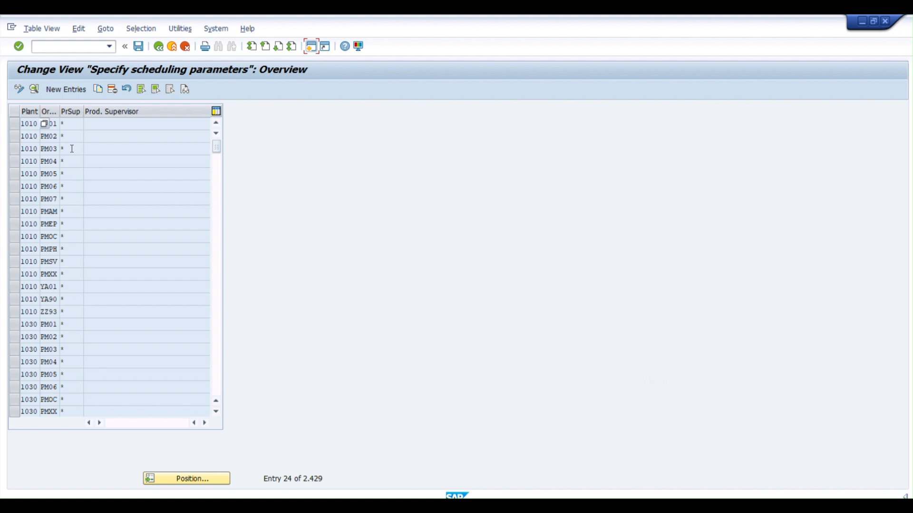
pyautogui.click(71, 127)
# Step: Add a new scheduling parameters entry for plant 1010, order type YBA1 and production supervisor *
pyautogui.click(69, 89)
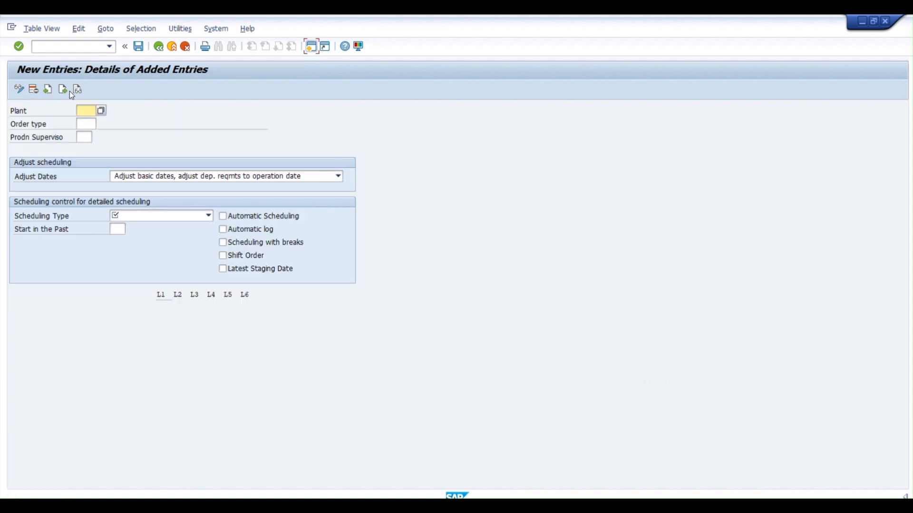
pyautogui.write('1010')
pyautogui.press('Tab')
pyautogui.press('Tab')
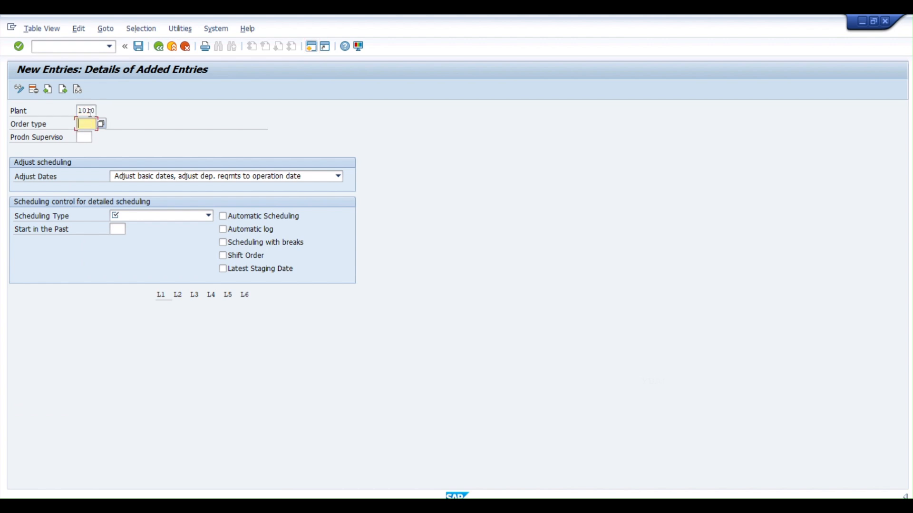
pyautogui.click(88, 121)
pyautogui.write('YBA1')
pyautogui.press('Tab')
pyautogui.click(97, 138)
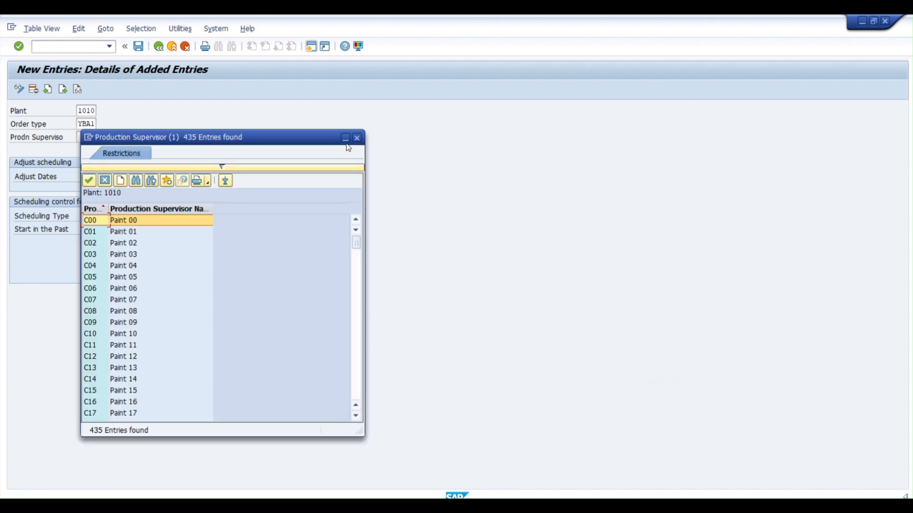
pyautogui.press('Escape')
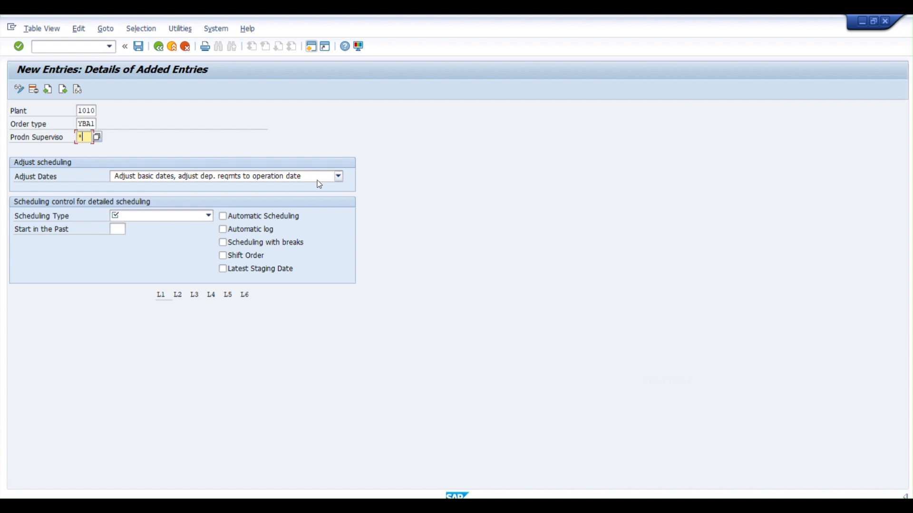
# Step: Set the scheduling type to 1 Forwards, enable Automatic Scheduling and Automatic log, and save the entry
pyautogui.click(154, 215)
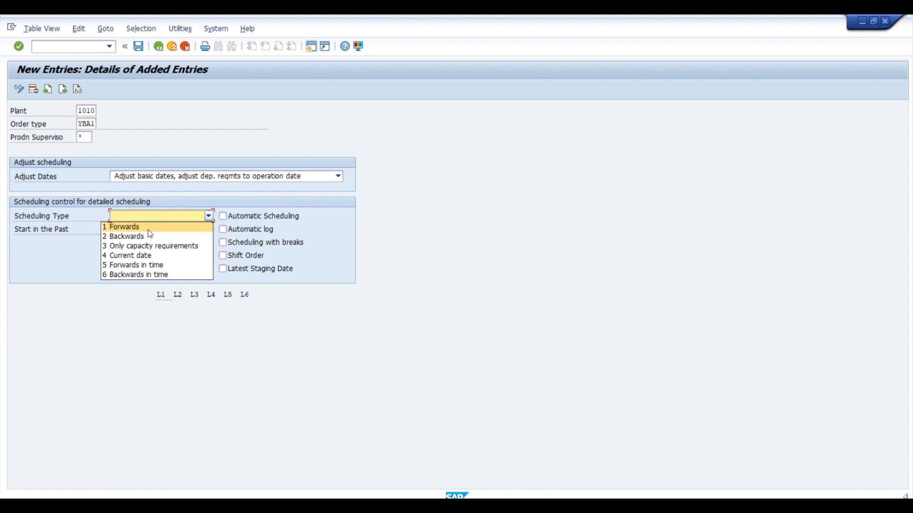
pyautogui.click(147, 230)
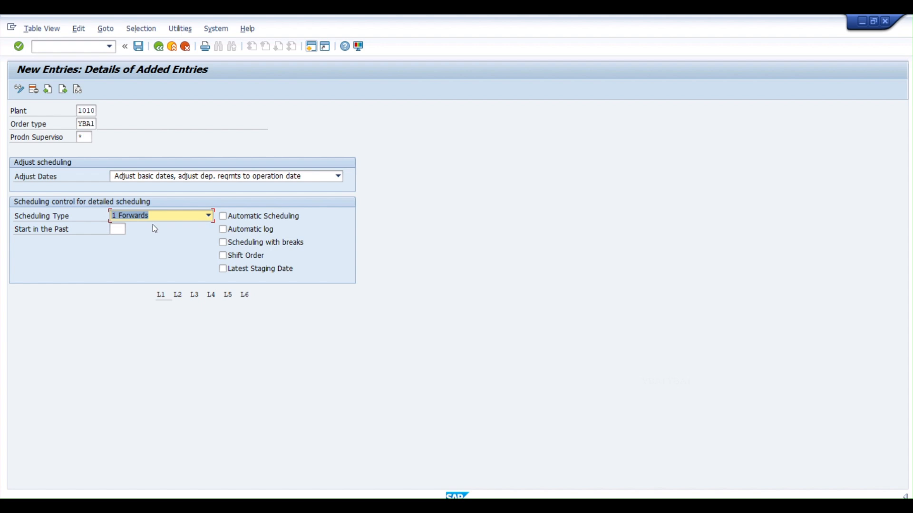
pyautogui.click(235, 218)
pyautogui.click(253, 228)
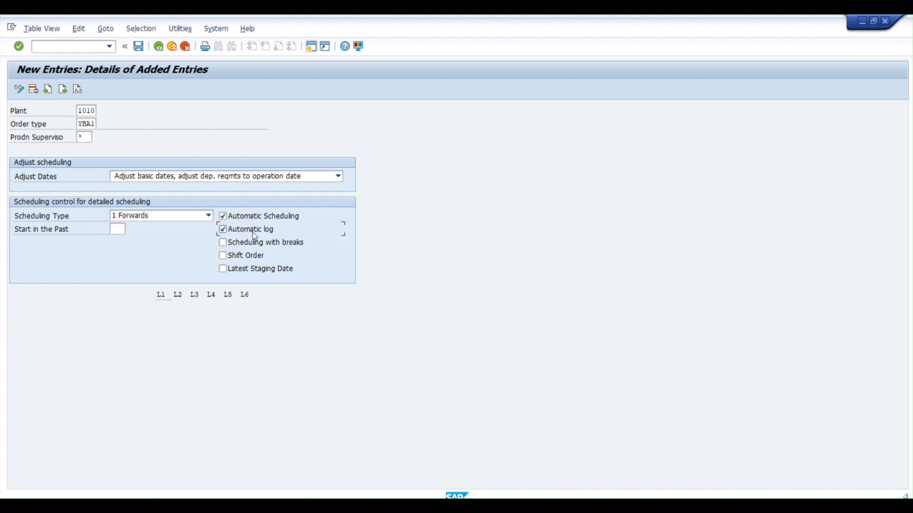
pyautogui.click(140, 47)
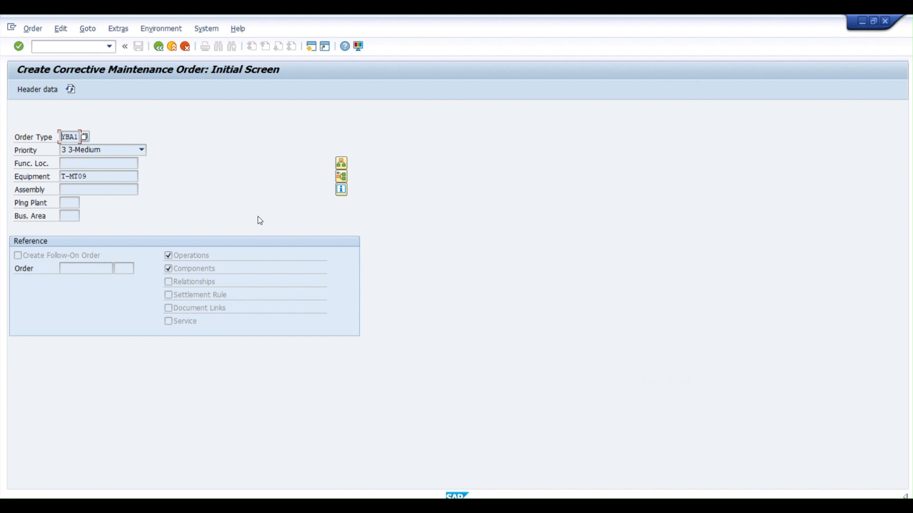
# Step: Retry the pending YBA1 order in the order creation session and restart transaction IW31
pyautogui.press('Return')
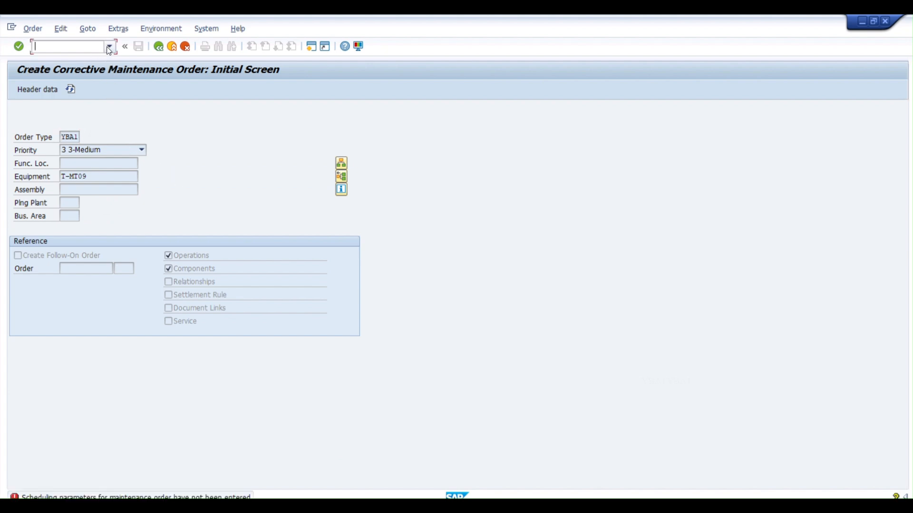
pyautogui.click(109, 47)
pyautogui.click(70, 66)
pyautogui.press('Return')
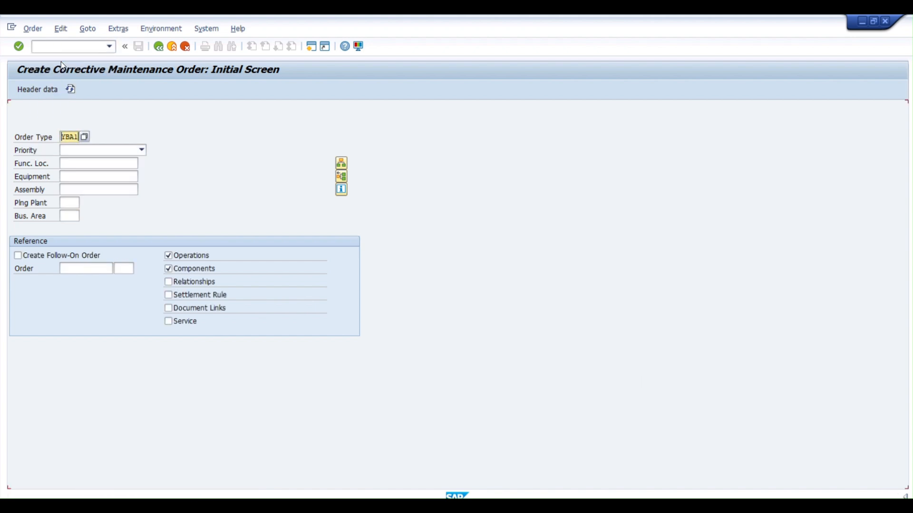
# Step: Create a YBA1 order with priority 3-Medium for equipment T-MT09 and go to its central header
pyautogui.click(114, 150)
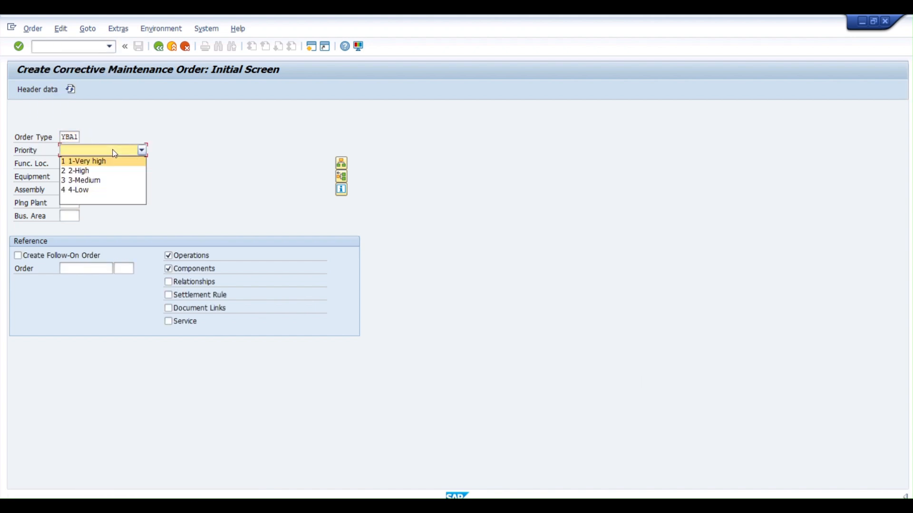
pyautogui.click(80, 179)
pyautogui.click(83, 178)
pyautogui.click(81, 186)
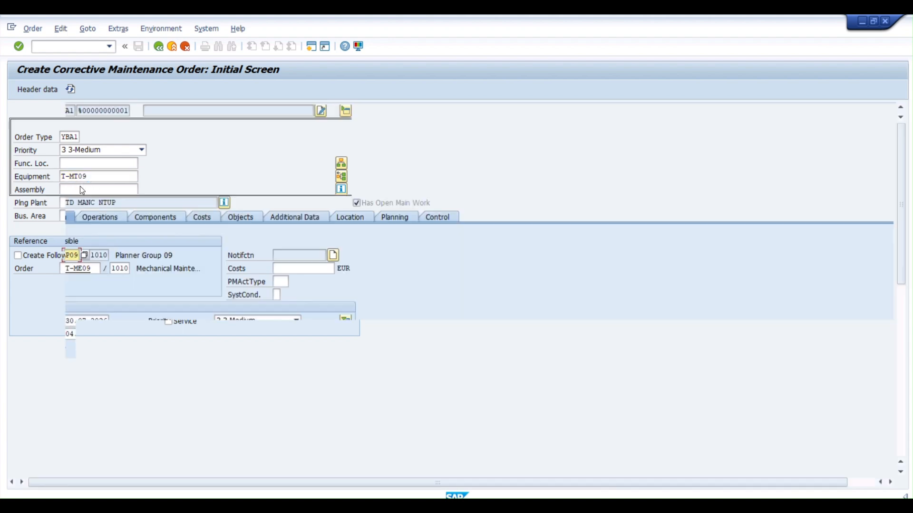
pyautogui.press('Return')
pyautogui.click(345, 111)
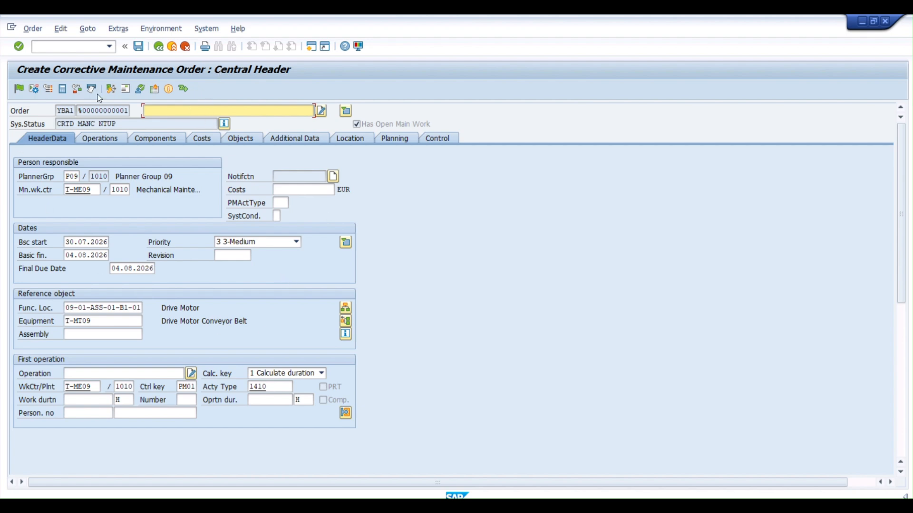
# Step: Examine the new order's type, temporary number, notification and costs fields in the header
pyautogui.click(81, 111)
pyautogui.moveTo(81, 110); pyautogui.dragTo(135, 114)
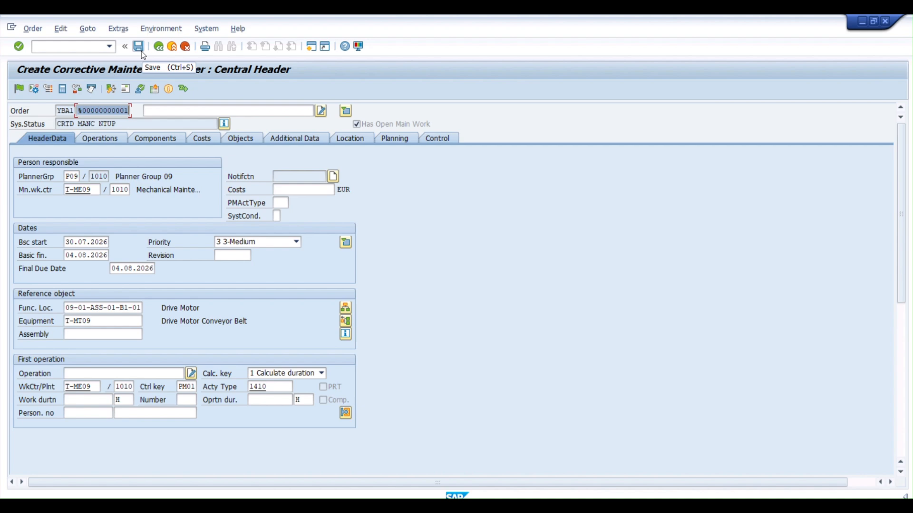
pyautogui.click(62, 112)
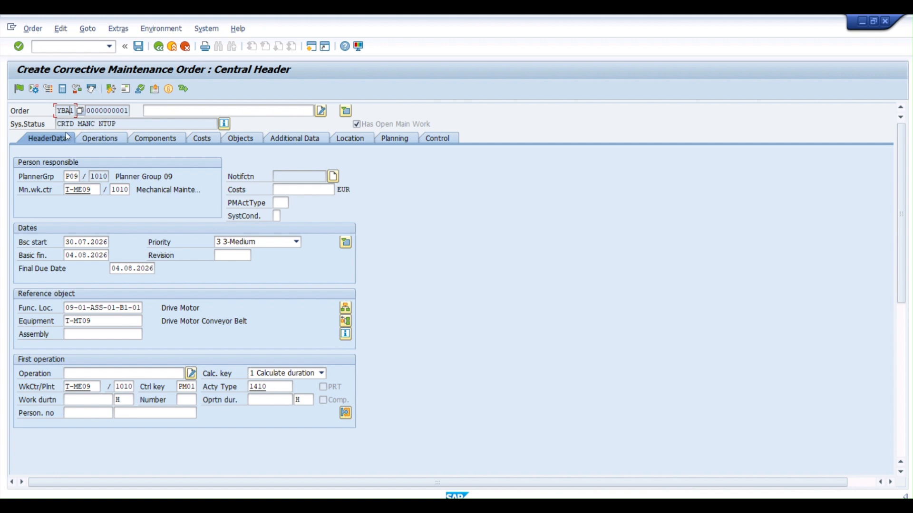
pyautogui.moveTo(58, 110); pyautogui.dragTo(69, 112)
pyautogui.click(282, 177)
pyautogui.click(295, 191)
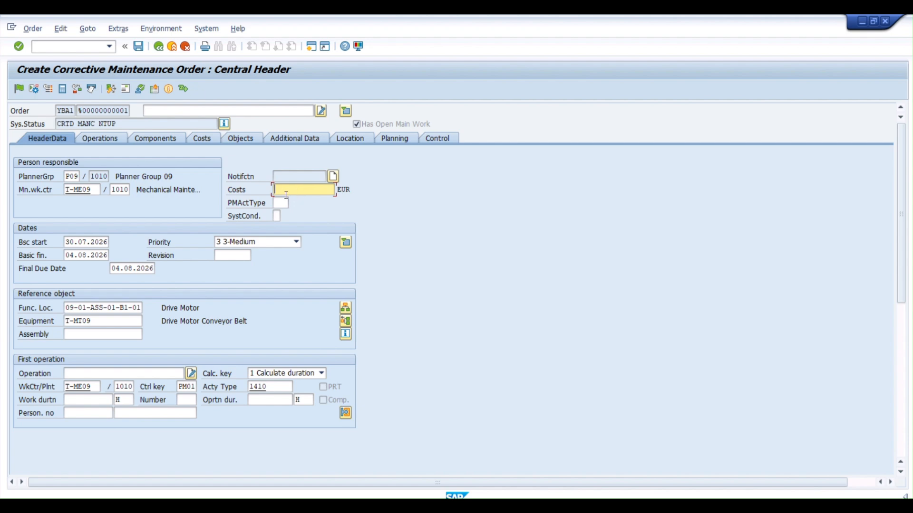
# Step: Look up the possible PMActType values for the order and cancel the edit entry prompt
pyautogui.click(283, 203)
pyautogui.click(293, 206)
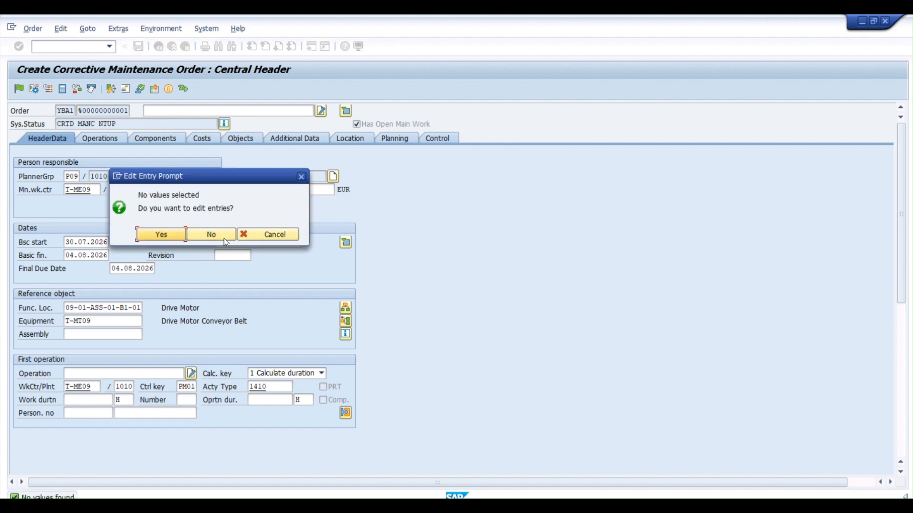
pyautogui.click(271, 235)
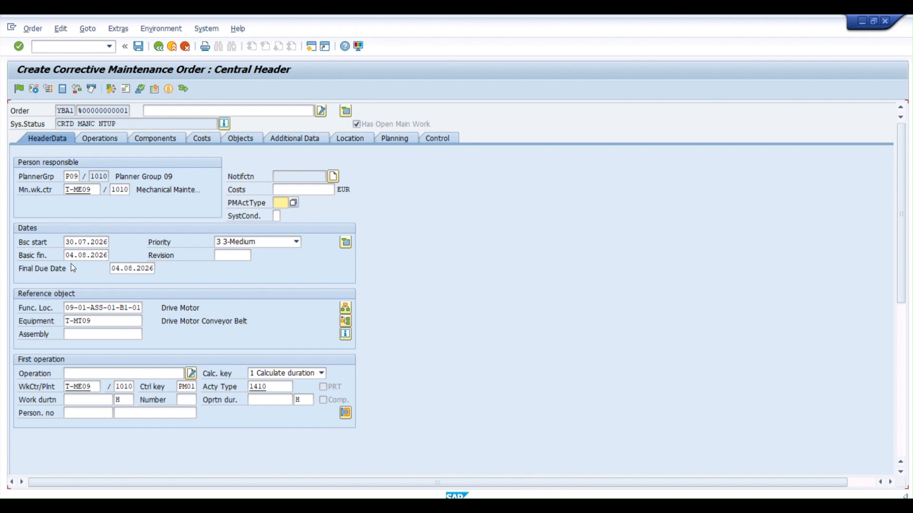
# Step: Check the order's final due date and set its priority to 2-High
pyautogui.click(116, 268)
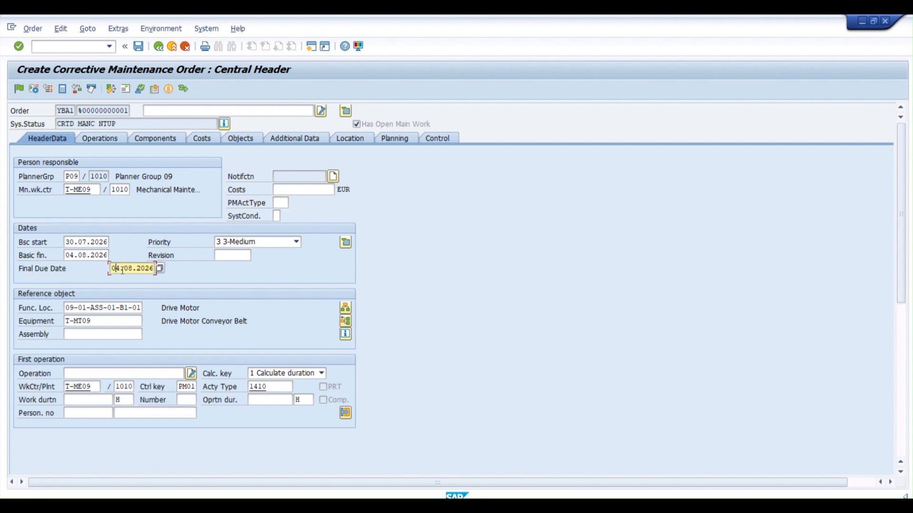
pyautogui.click(272, 246)
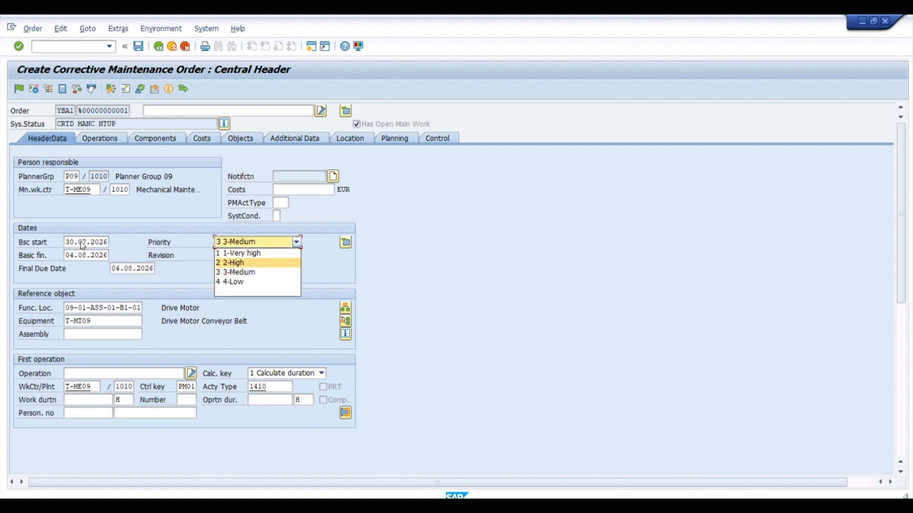
pyautogui.click(241, 274)
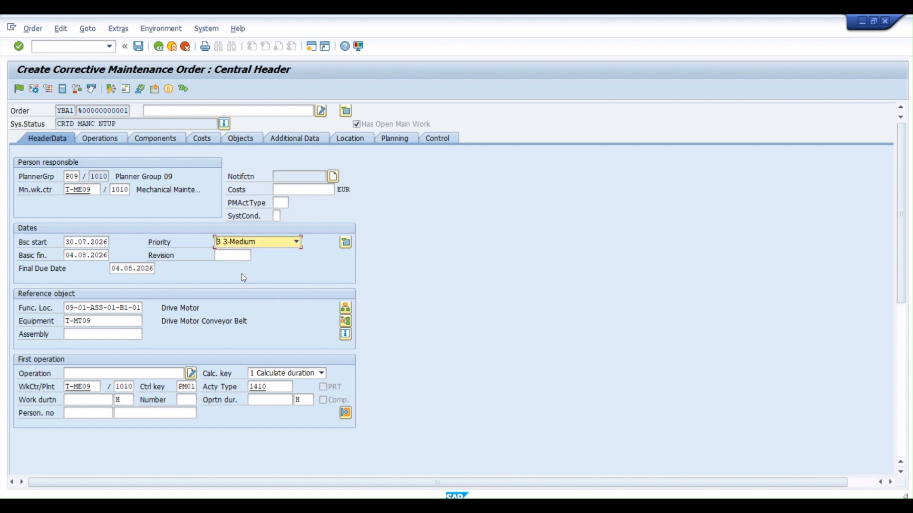
pyautogui.click(297, 242)
pyautogui.click(250, 263)
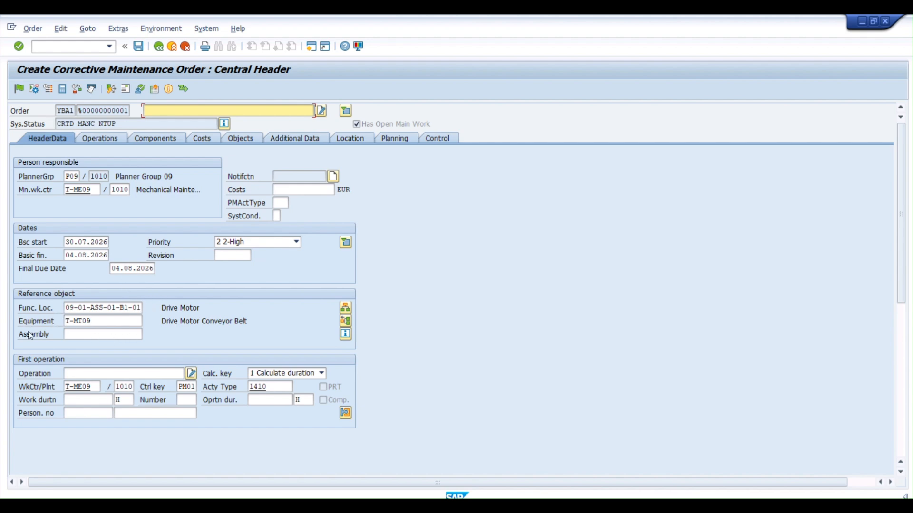
# Step: Examine the order's reference equipment and functional location, and open its operation overview
pyautogui.click(100, 320)
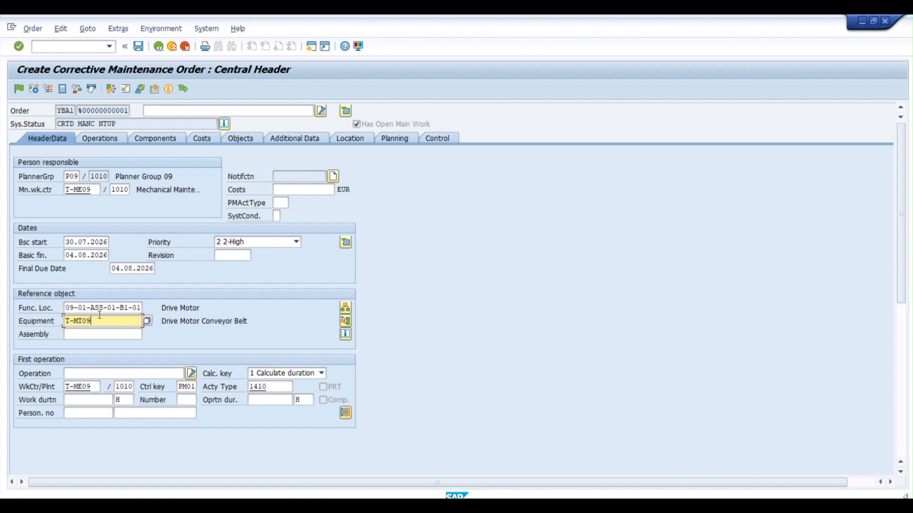
pyautogui.moveTo(94, 321); pyautogui.dragTo(142, 308)
pyautogui.click(106, 308)
pyautogui.click(100, 324)
pyautogui.click(95, 308)
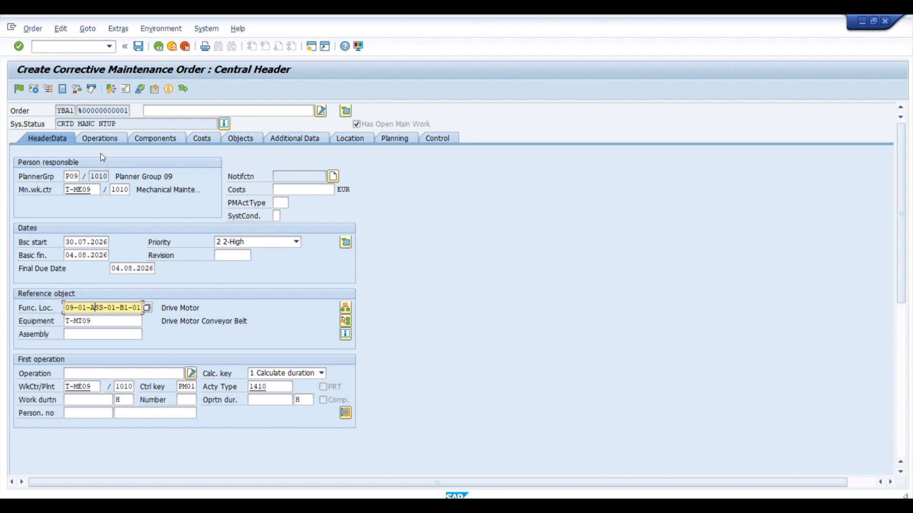
pyautogui.click(99, 139)
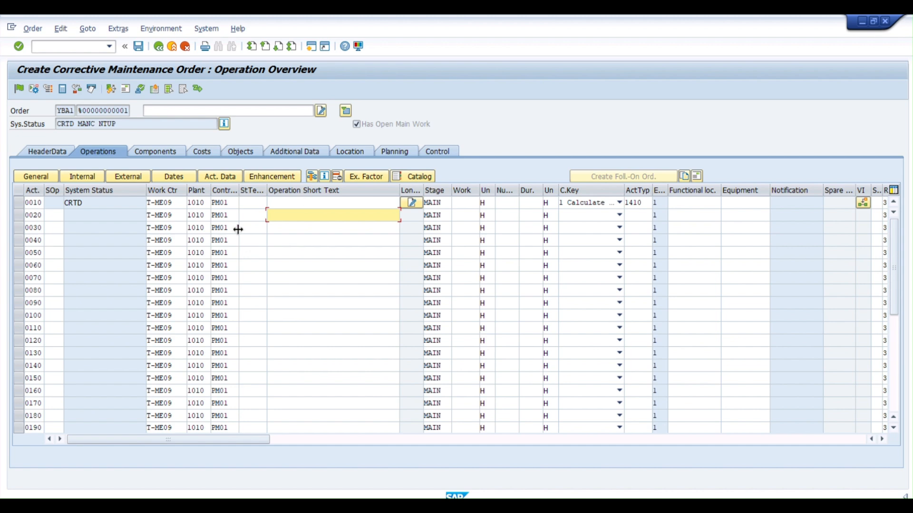
# Step: Enter "Repair Pump leakage" as the order's short text and return to the operation overview
pyautogui.click(151, 154)
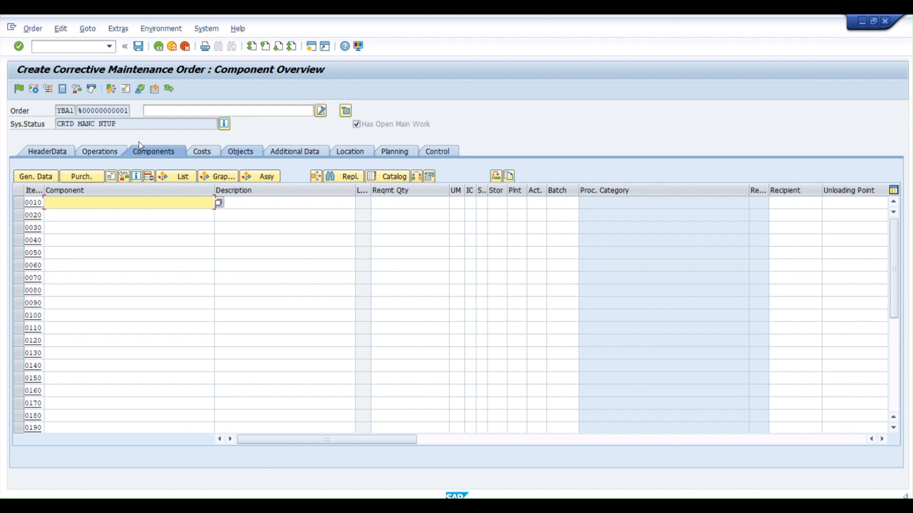
pyautogui.click(52, 151)
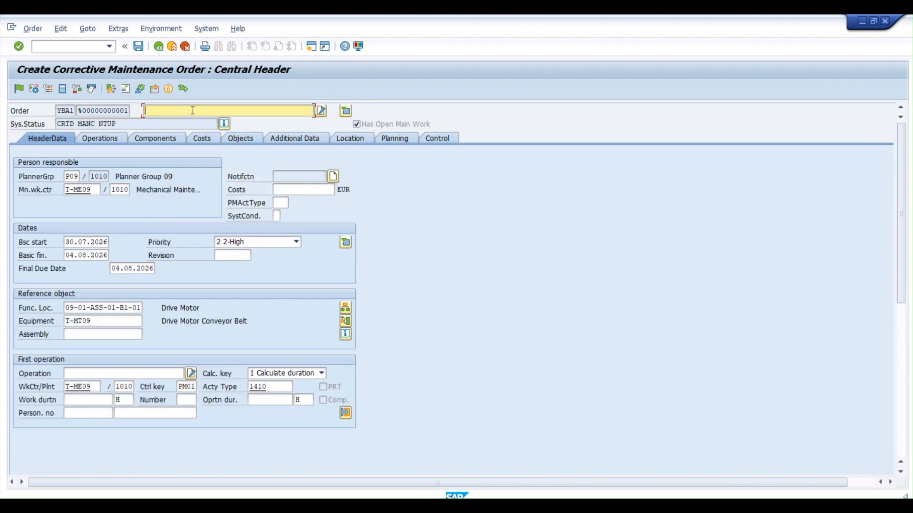
pyautogui.write('Repair Pump leakage')
pyautogui.click(99, 140)
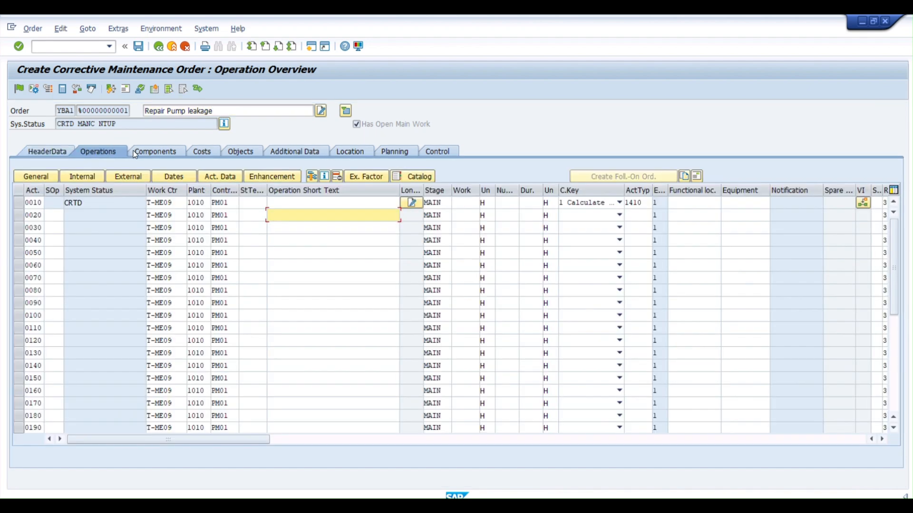
pyautogui.moveTo(218, 115); pyautogui.dragTo(120, 112)
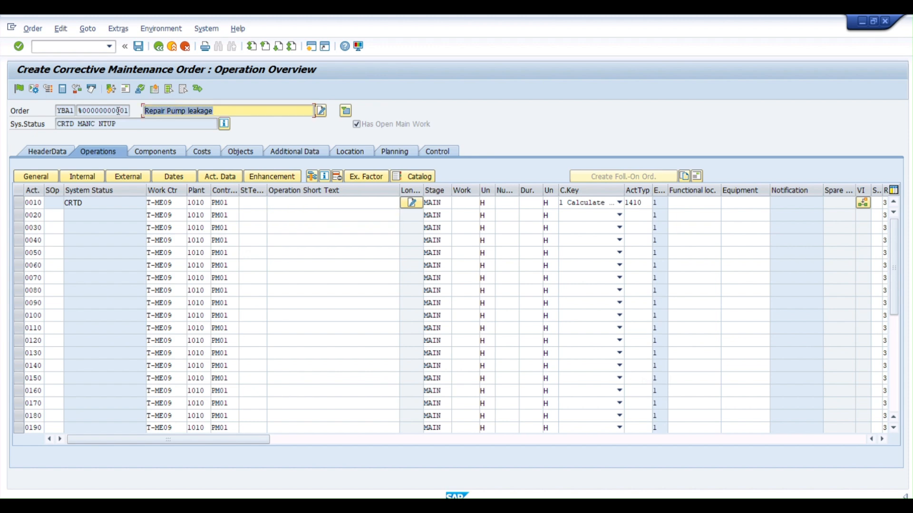
pyautogui.press('Return')
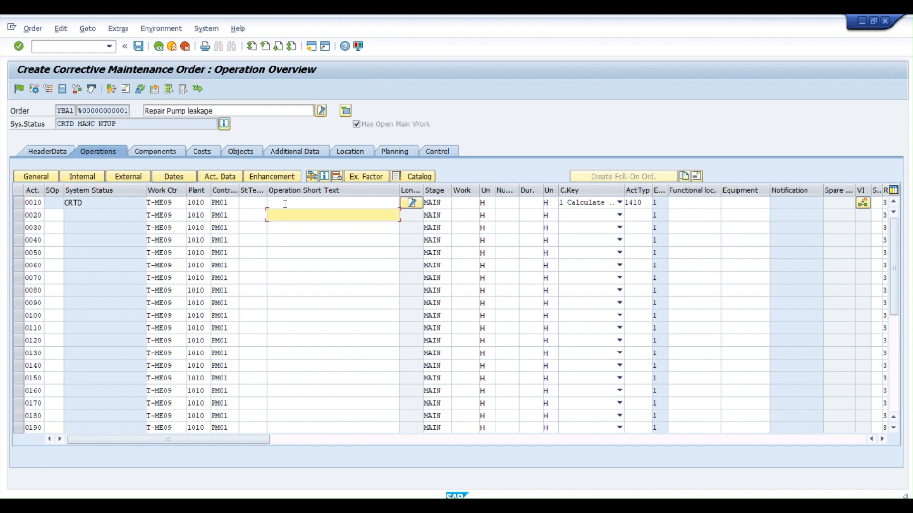
# Step: Enter "Dismantle the pump casing" as the short text of operation 0010
pyautogui.click(285, 204)
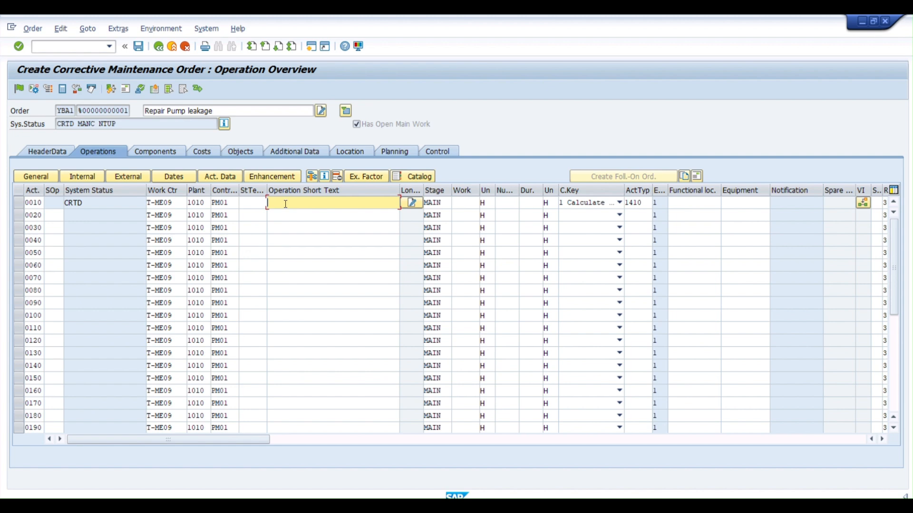
pyautogui.write('Dismantle the pump casing')
pyautogui.click(324, 218)
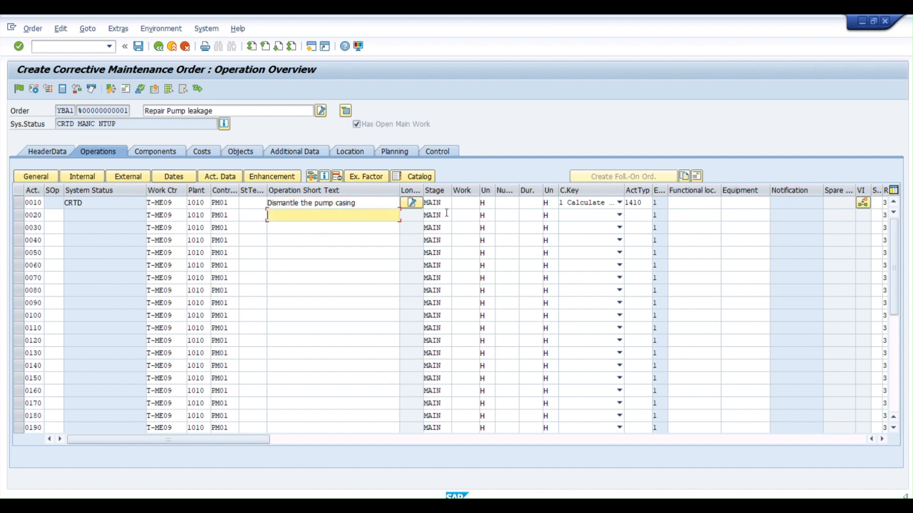
# Step: Set operation 0010's number of capacities to 2 and duration to 2 H, with calculation key 2 Calculate work
pyautogui.click(502, 203)
pyautogui.write('01')
pyautogui.press('BackSpace')
pyautogui.write('2')
pyautogui.click(537, 201)
pyautogui.write('2')
pyautogui.click(469, 201)
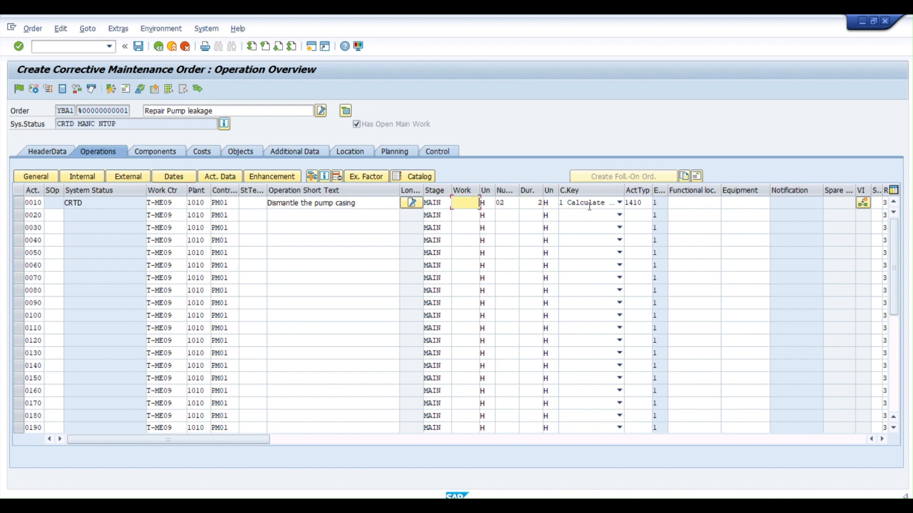
pyautogui.click(619, 202)
pyautogui.click(554, 231)
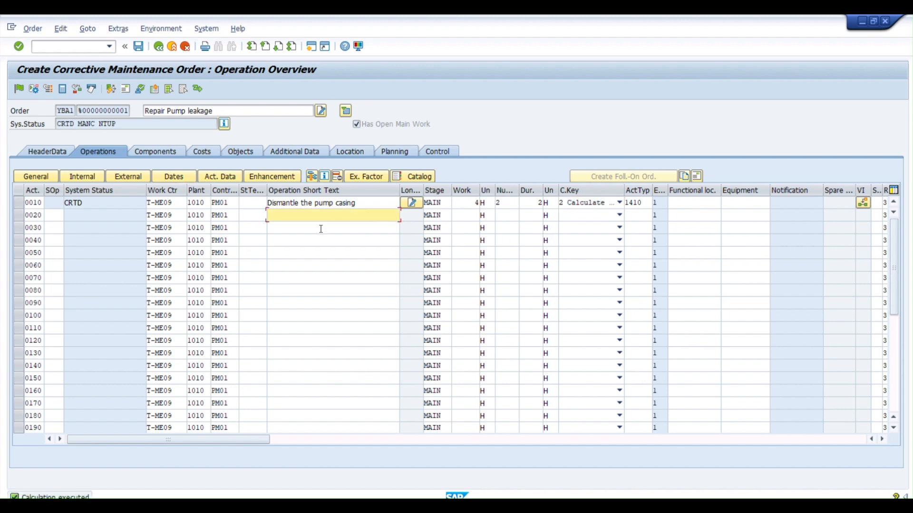
pyautogui.click(585, 206)
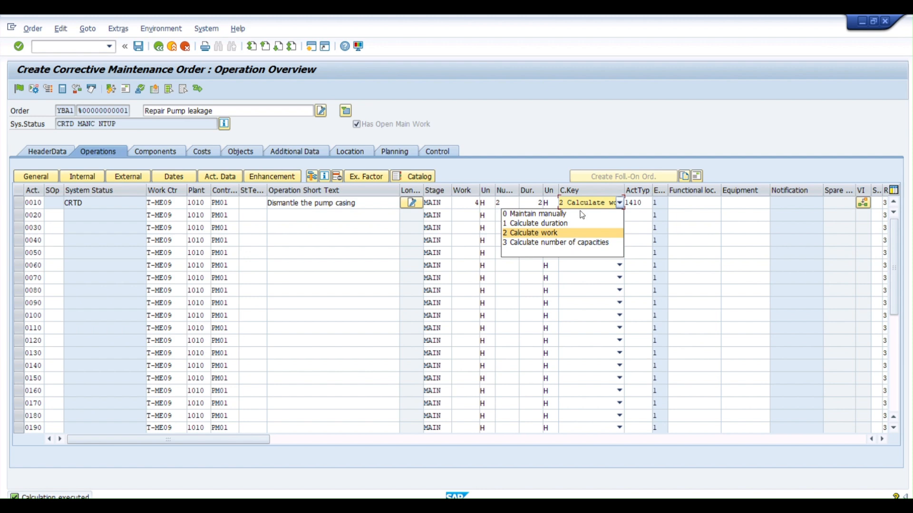
pyautogui.click(580, 125)
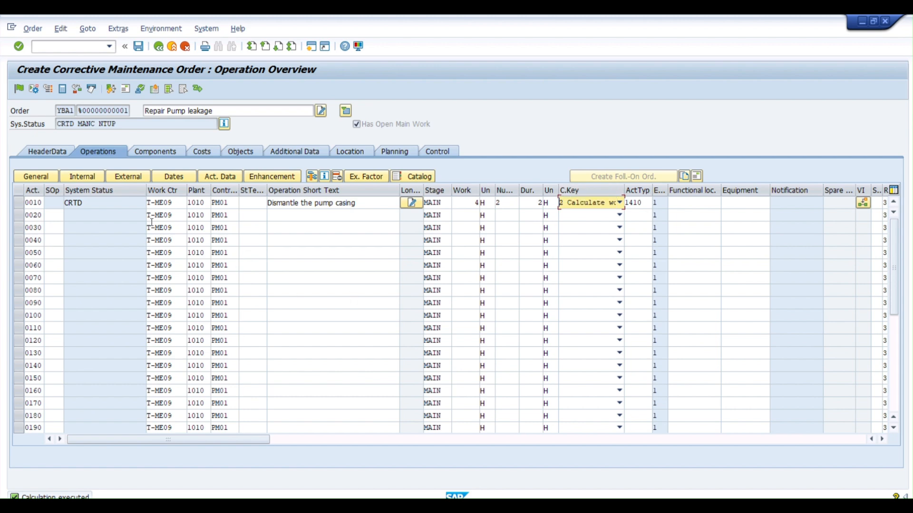
# Step: Look over the order's component overview and examine the estimated costs fields of each value category in the cost overview
pyautogui.click(158, 152)
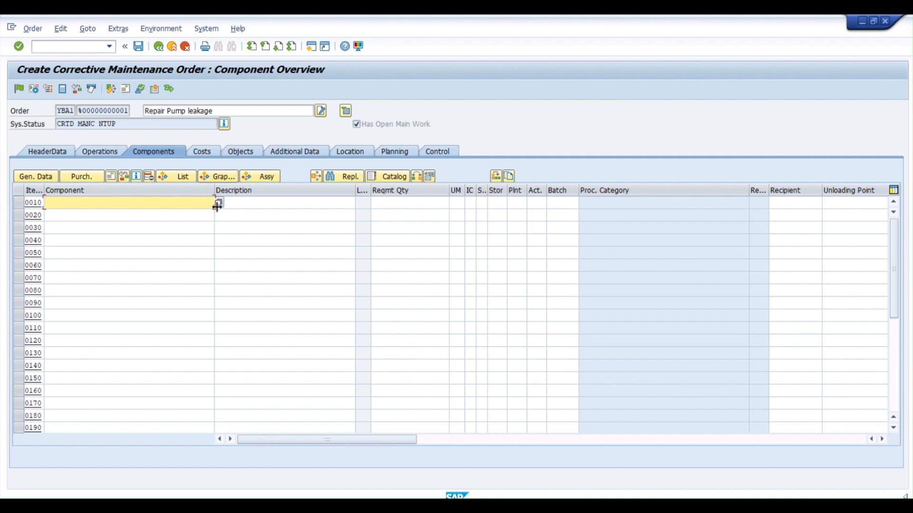
pyautogui.click(200, 153)
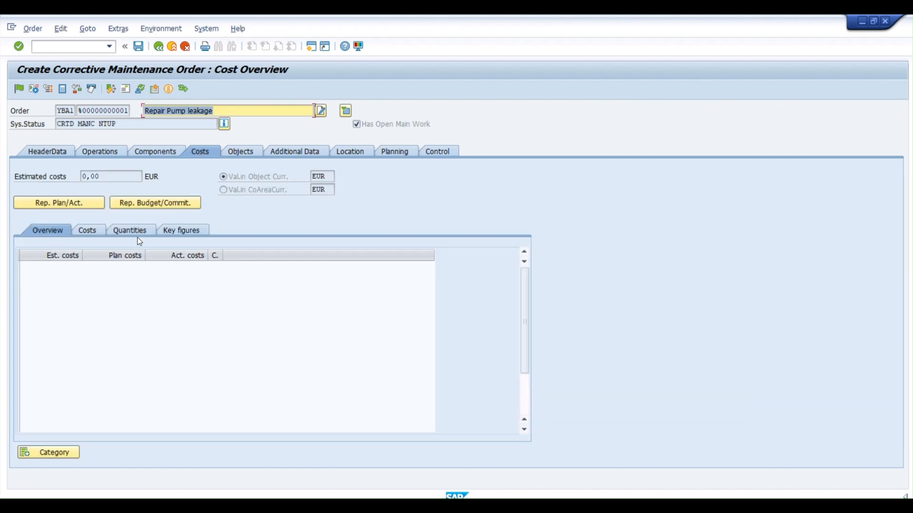
pyautogui.click(90, 230)
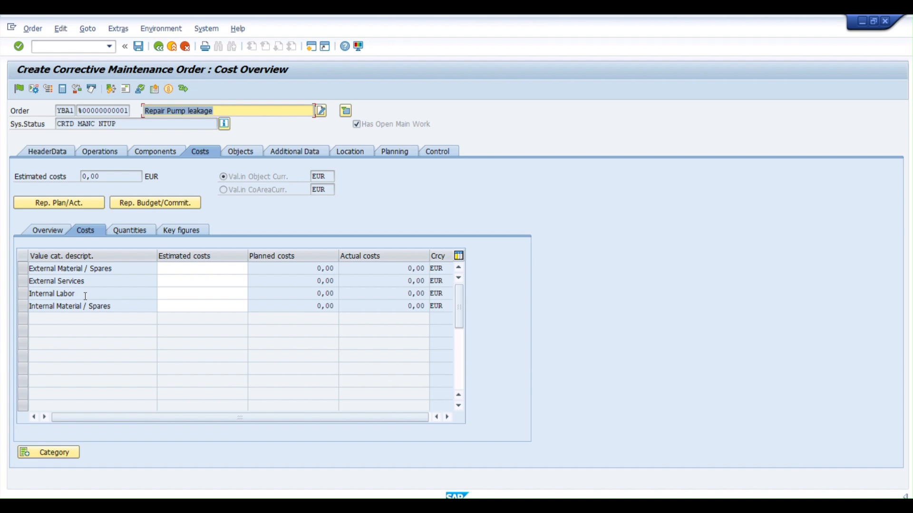
pyautogui.click(175, 307)
pyautogui.click(112, 308)
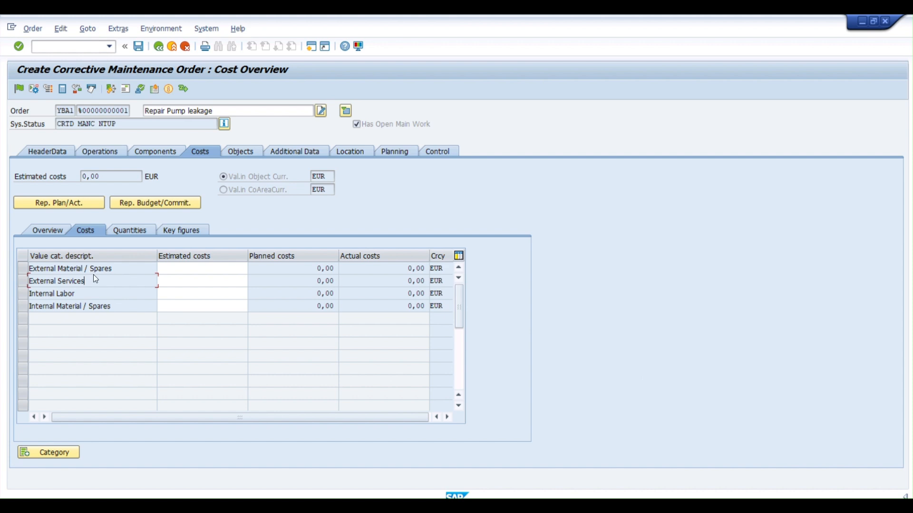
pyautogui.click(183, 283)
pyautogui.moveTo(114, 269); pyautogui.dragTo(29, 269)
pyautogui.click(175, 268)
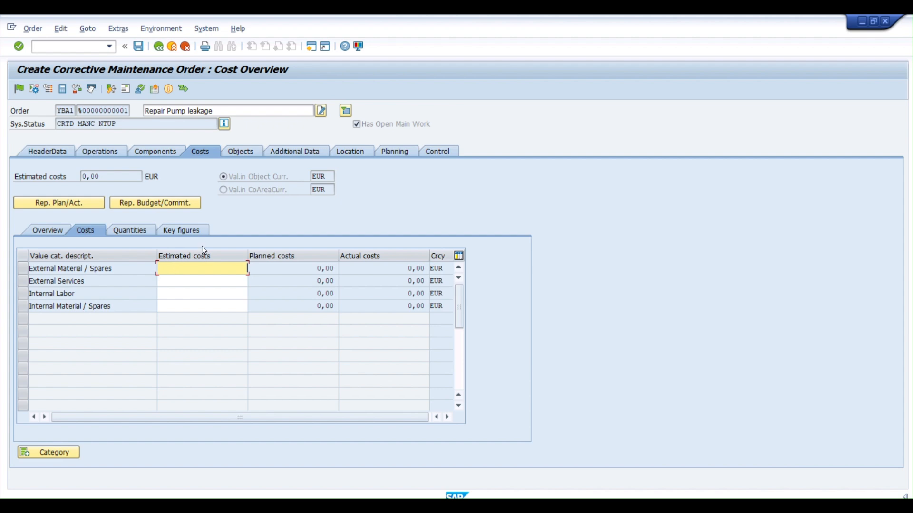
# Step: Examine the order's object list, organizational data, reference equipment, and location and account assignment data
pyautogui.click(252, 153)
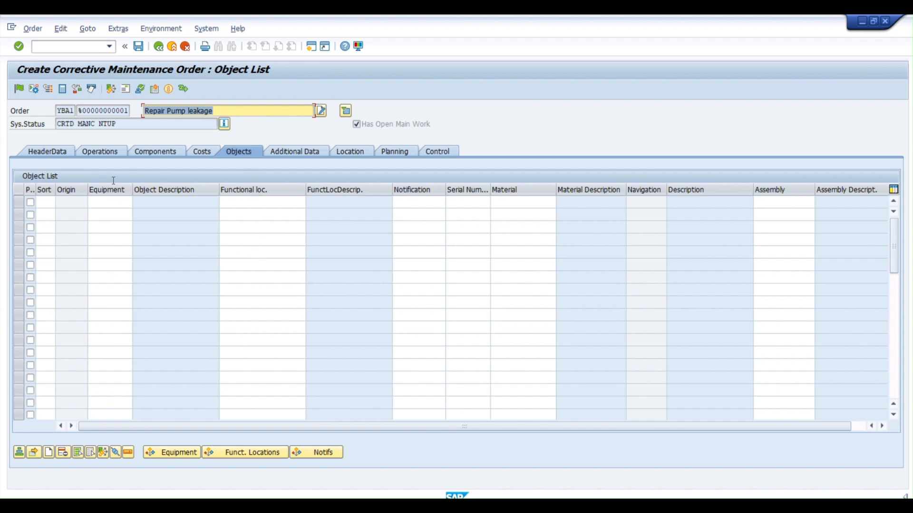
pyautogui.click(303, 152)
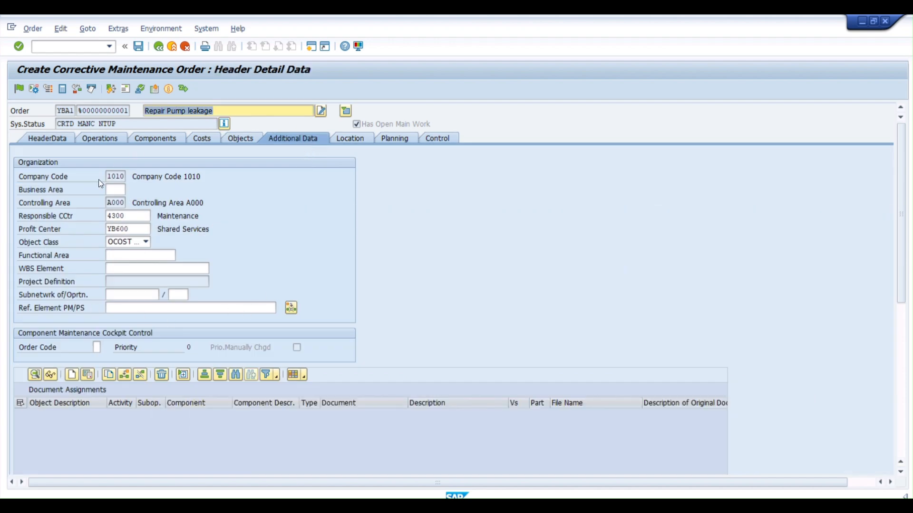
pyautogui.click(47, 138)
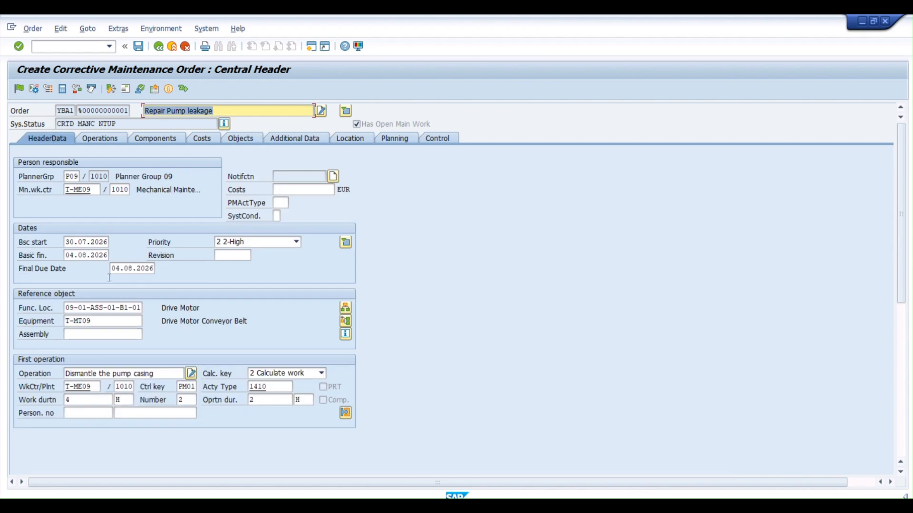
pyautogui.moveTo(99, 321); pyautogui.dragTo(56, 321)
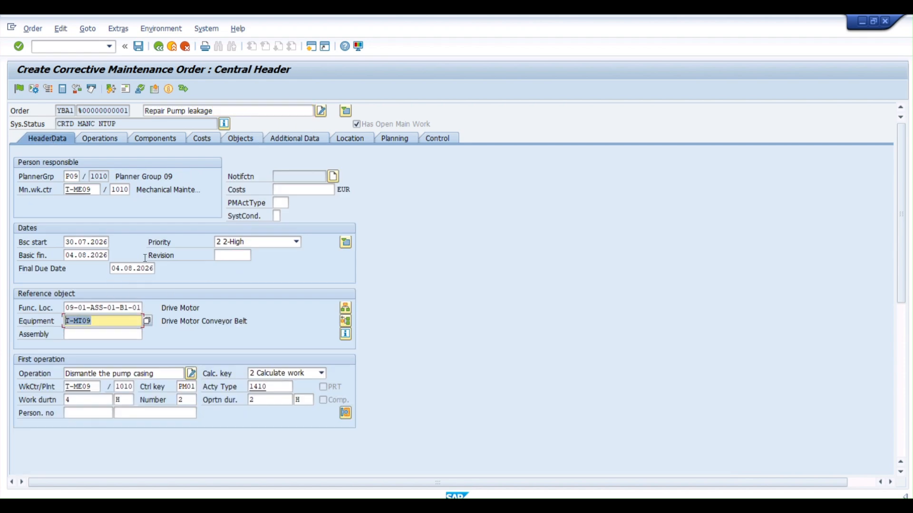
pyautogui.click(281, 142)
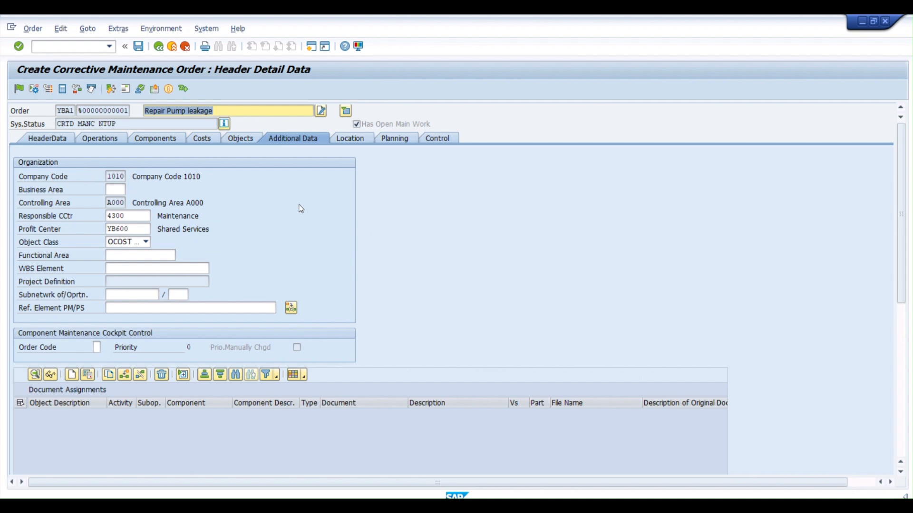
pyautogui.click(348, 138)
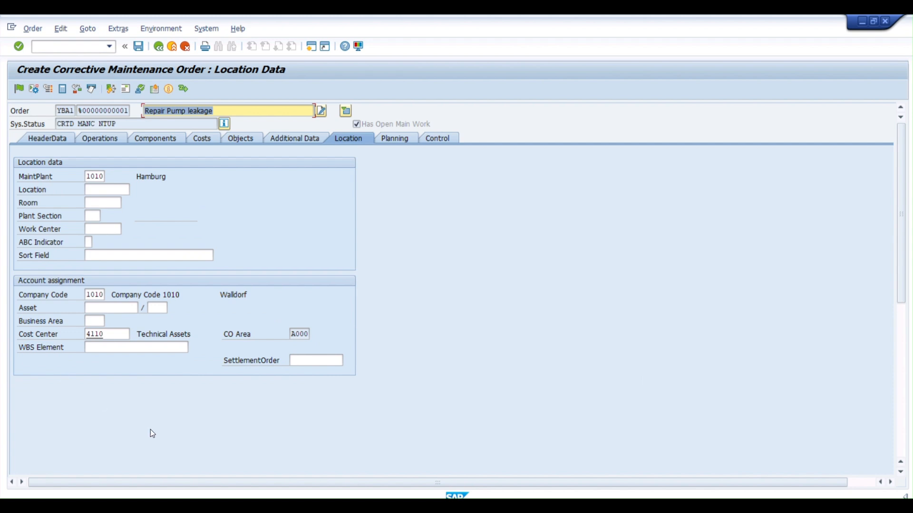
# Step: Examine the order's maintenance plan and task list details, and the administrative data in its control parameters
pyautogui.click(393, 138)
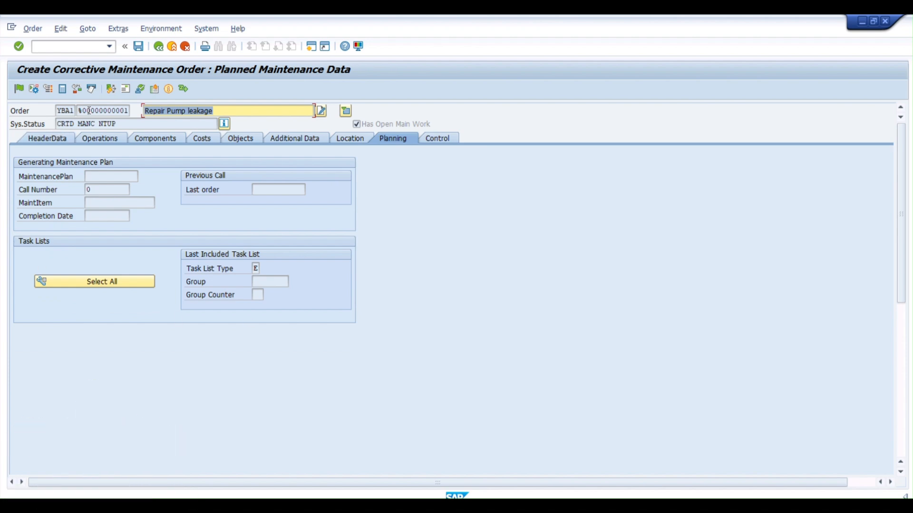
pyautogui.click(99, 176)
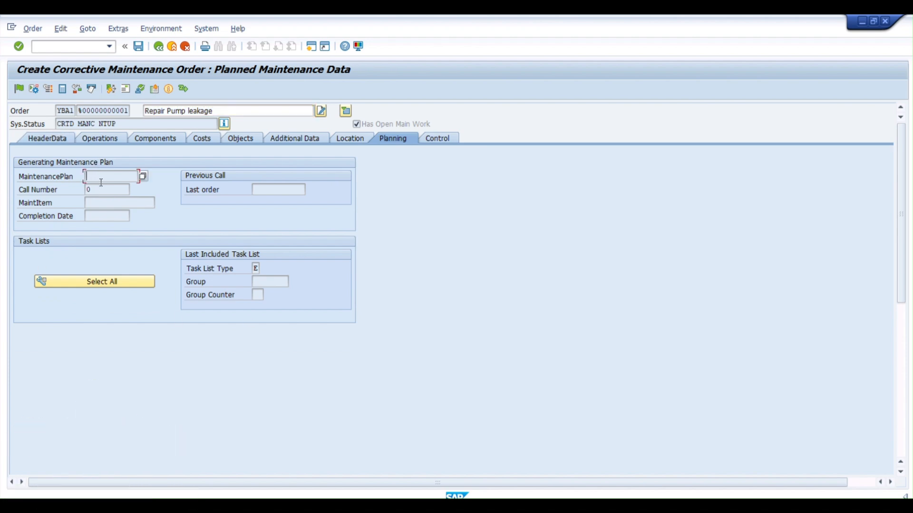
pyautogui.click(105, 204)
pyautogui.click(260, 279)
pyautogui.click(436, 139)
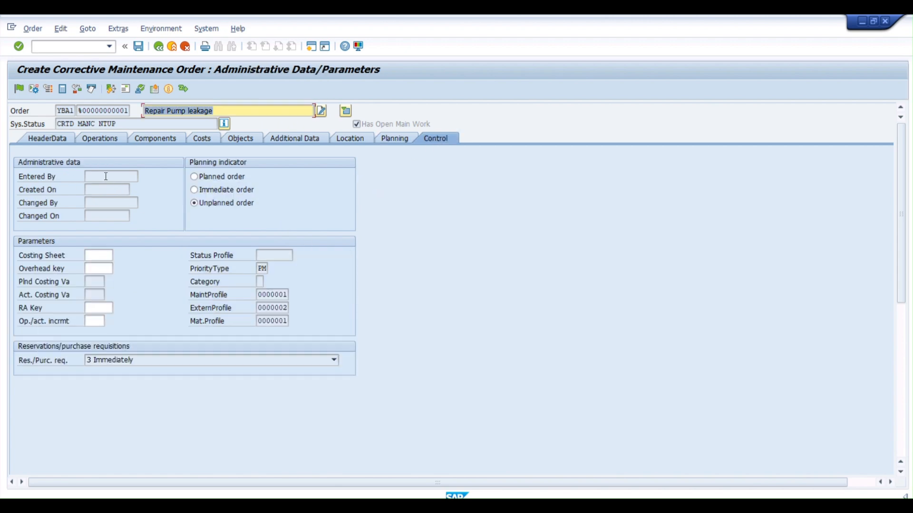
pyautogui.click(106, 177)
pyautogui.click(105, 189)
pyautogui.click(109, 217)
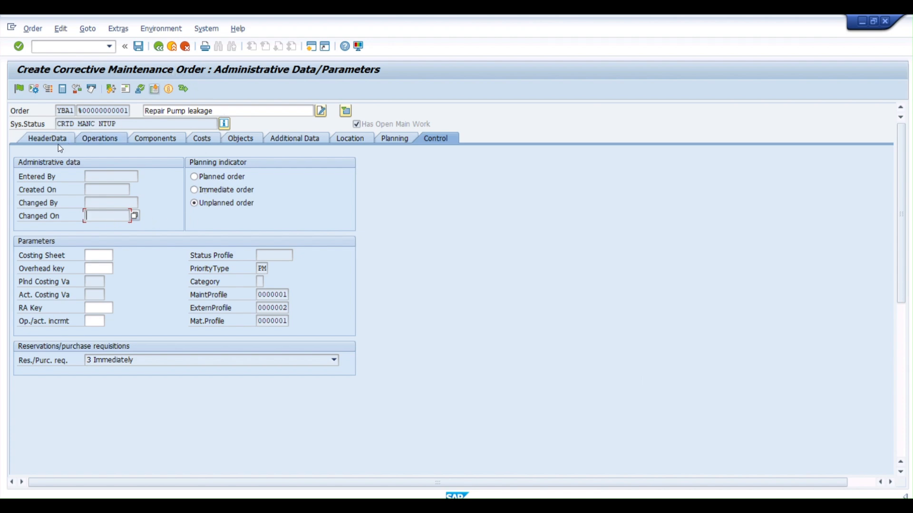
# Step: Examine the meaning of each active system status of the order and return to the header data
pyautogui.click(43, 139)
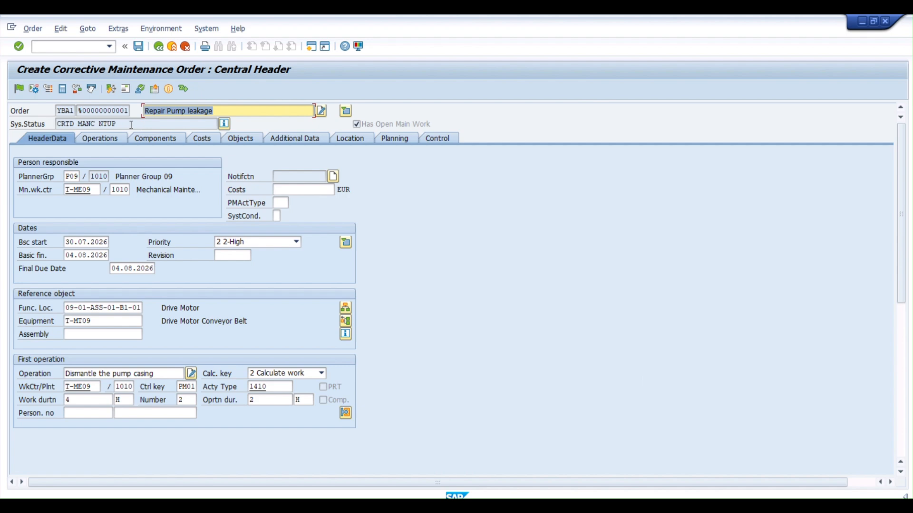
pyautogui.moveTo(132, 124); pyautogui.dragTo(62, 122)
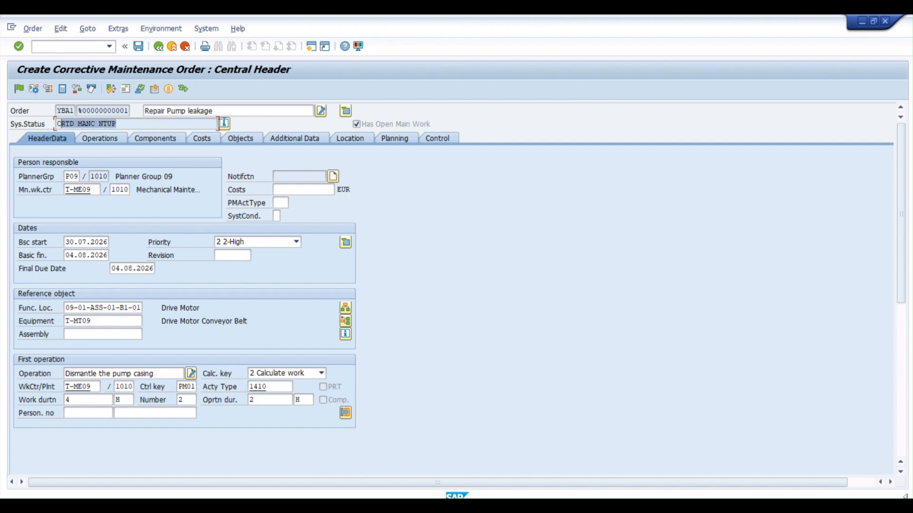
pyautogui.click(224, 124)
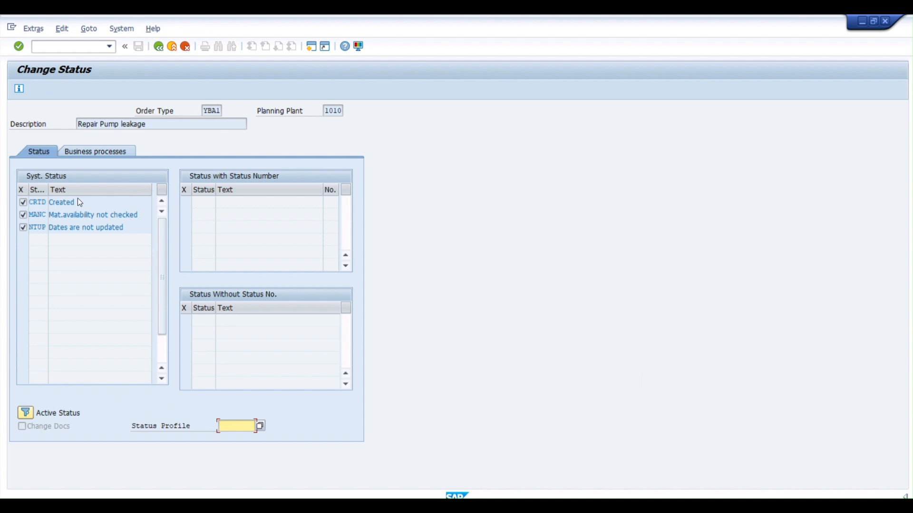
pyautogui.moveTo(76, 203); pyautogui.dragTo(48, 203)
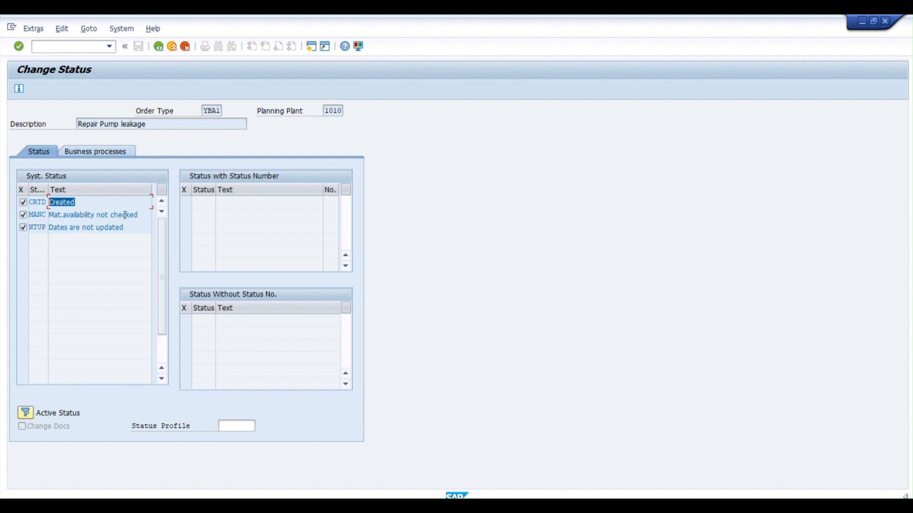
pyautogui.moveTo(139, 215); pyautogui.dragTo(49, 216)
pyautogui.moveTo(125, 228); pyautogui.dragTo(49, 228)
pyautogui.click(160, 49)
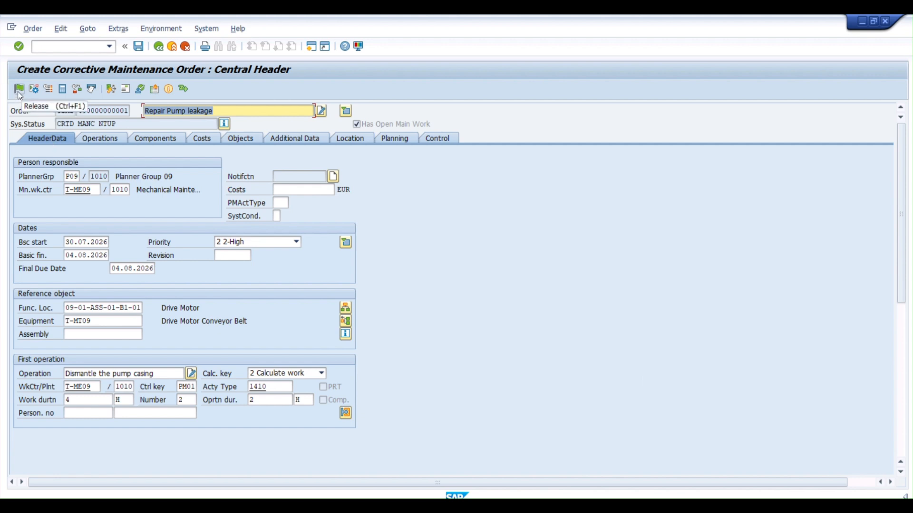
# Step: Check the system status in the order header and save the new maintenance order
pyautogui.moveTo(76, 123); pyautogui.dragTo(54, 124)
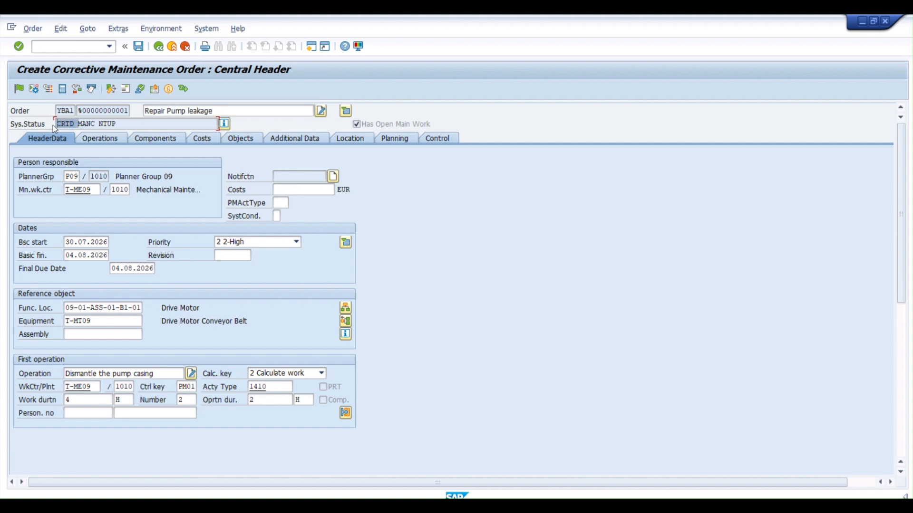
pyautogui.click(124, 123)
pyautogui.click(139, 46)
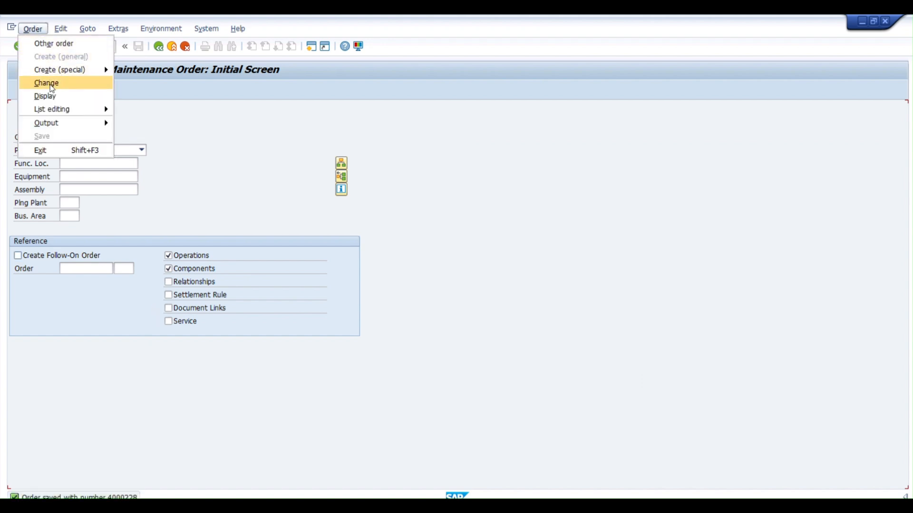
# Step: Open the newly saved maintenance order in change mode
pyautogui.click(46, 83)
pyautogui.moveTo(134, 138); pyautogui.dragTo(92, 140)
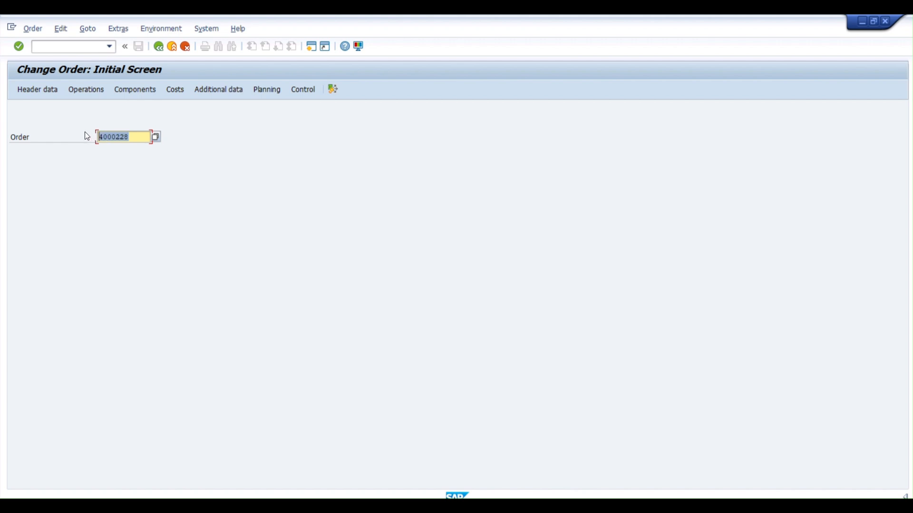
pyautogui.press('Return')
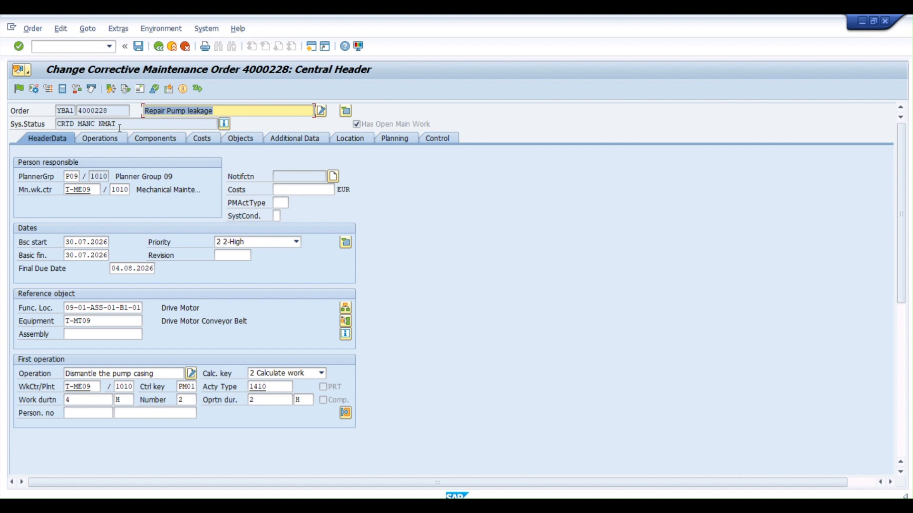
# Step: Copy the maintenance order's number and return to the initial screen for changing orders
pyautogui.moveTo(118, 112); pyautogui.dragTo(70, 111)
pyautogui.hotkey('ctrl', 'c')
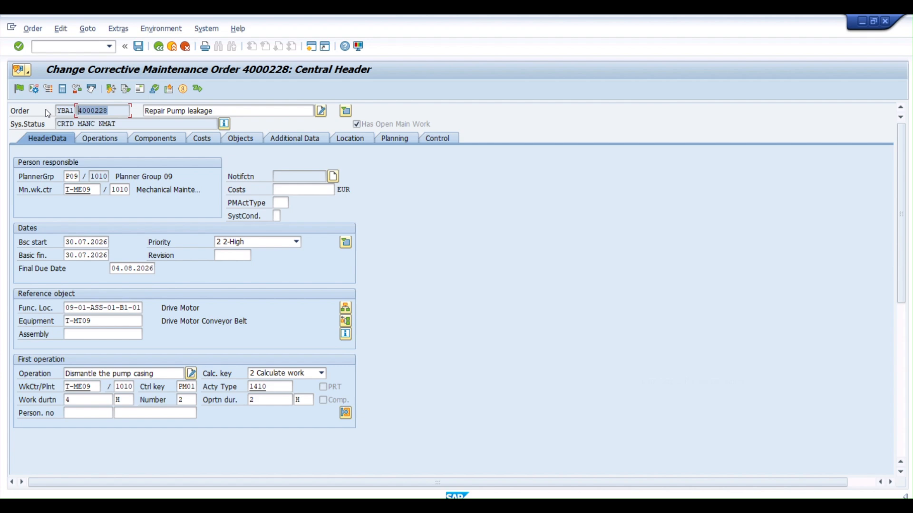
pyautogui.click(162, 51)
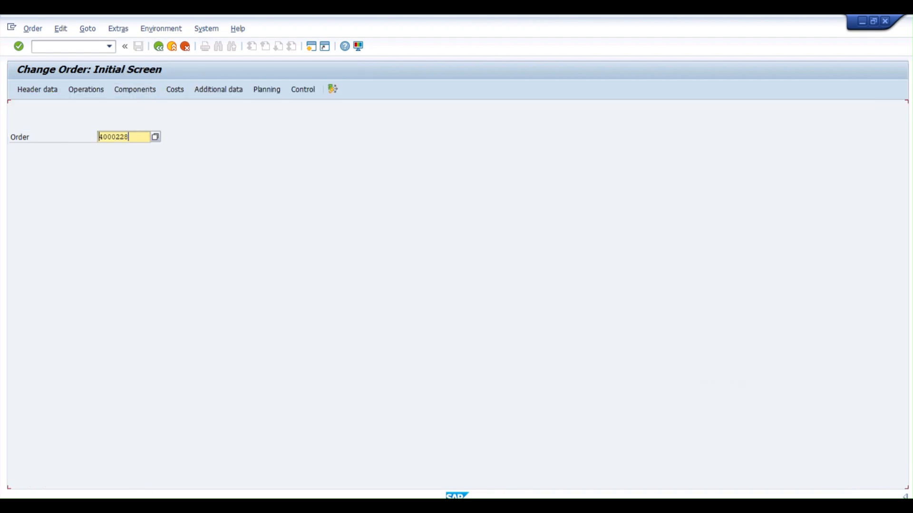
# Step: Switch to Chrome, set Google as the default search engine and maximize the browser window
pyautogui.click(124, 506)
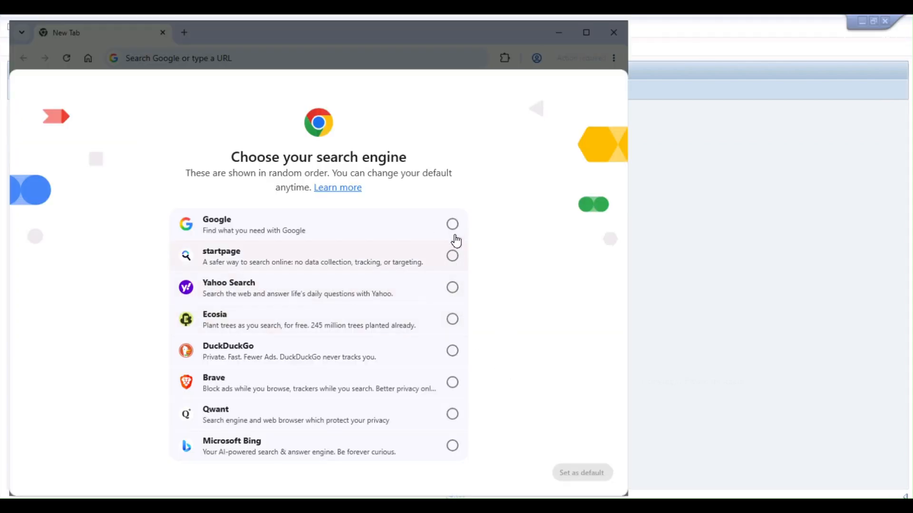
pyautogui.click(452, 224)
pyautogui.click(582, 473)
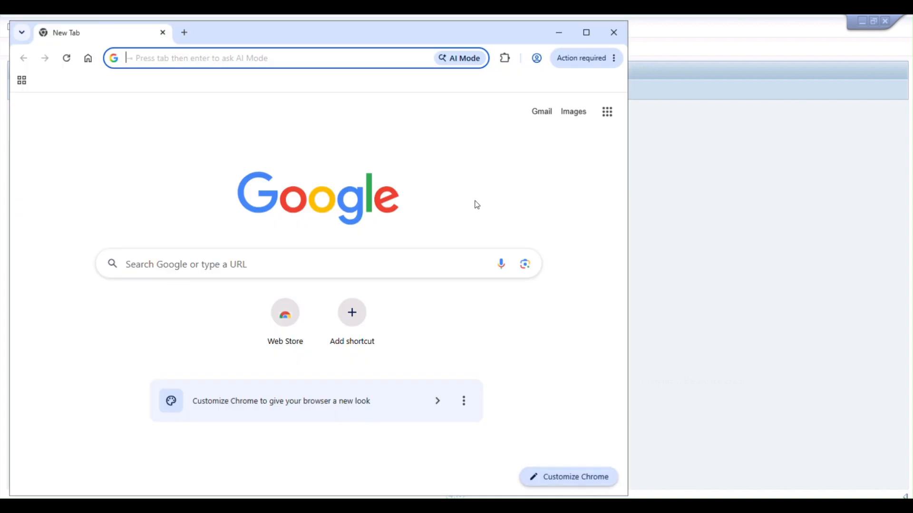
pyautogui.click(587, 32)
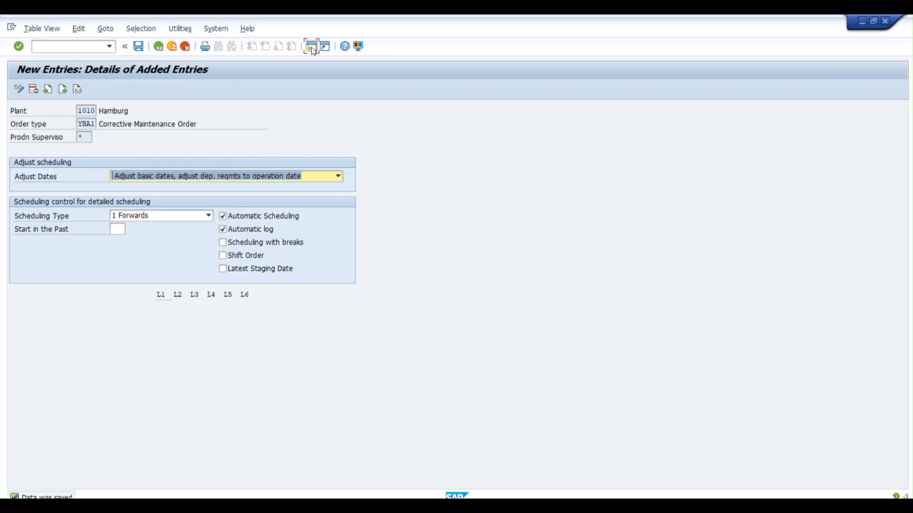
# Step: Open the Fiori launchpad's logon page from a new SAP GUI session and enter the user ID
pyautogui.click(312, 48)
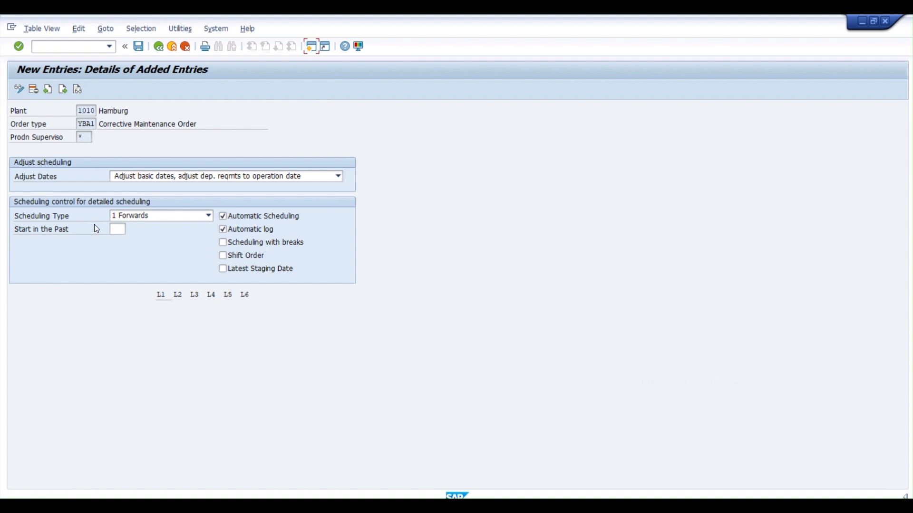
pyautogui.doubleClick(76, 199)
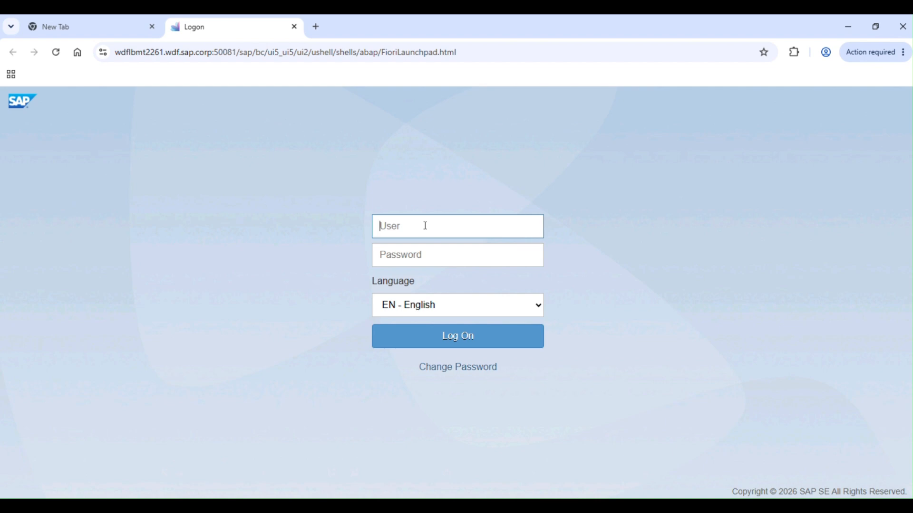
pyautogui.write('S4300-52')
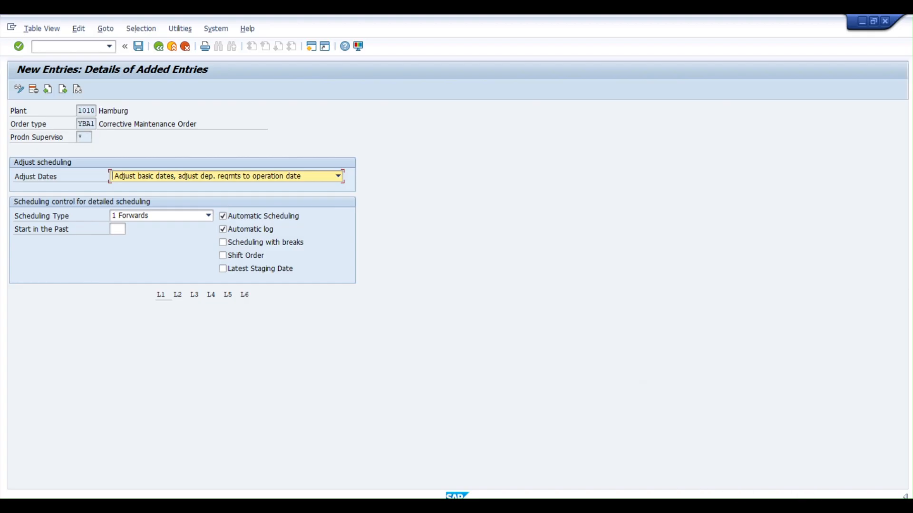
# Step: Look up the logged-on user ID in the SAP GUI session's system information
pyautogui.click(905, 497)
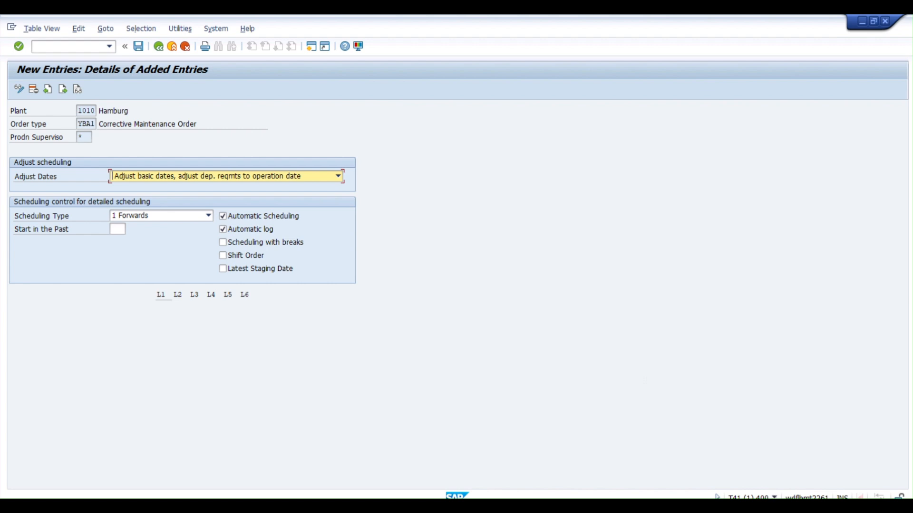
pyautogui.click(774, 498)
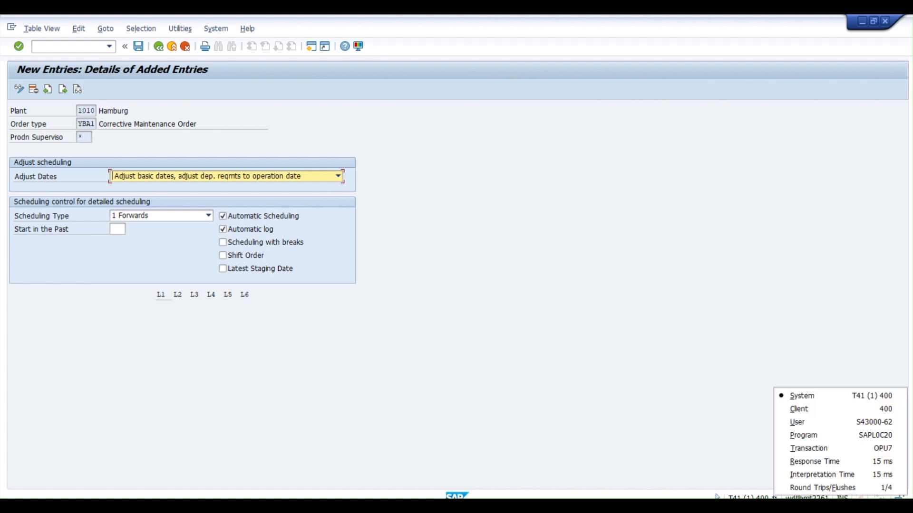
pyautogui.click(750, 497)
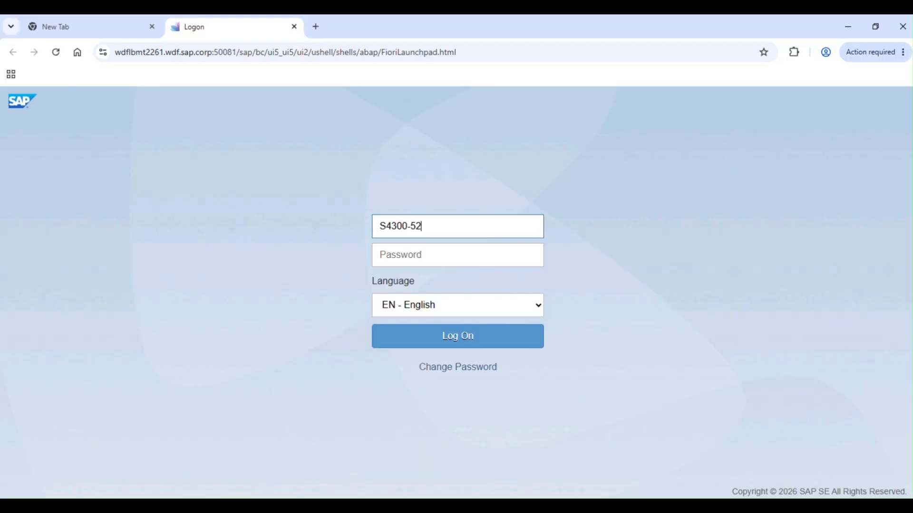
# Step: Correct the user ID on the Fiori launchpad's logon page, enter the account password and log on
pyautogui.click(407, 222)
pyautogui.write('0')
pyautogui.click(441, 249)
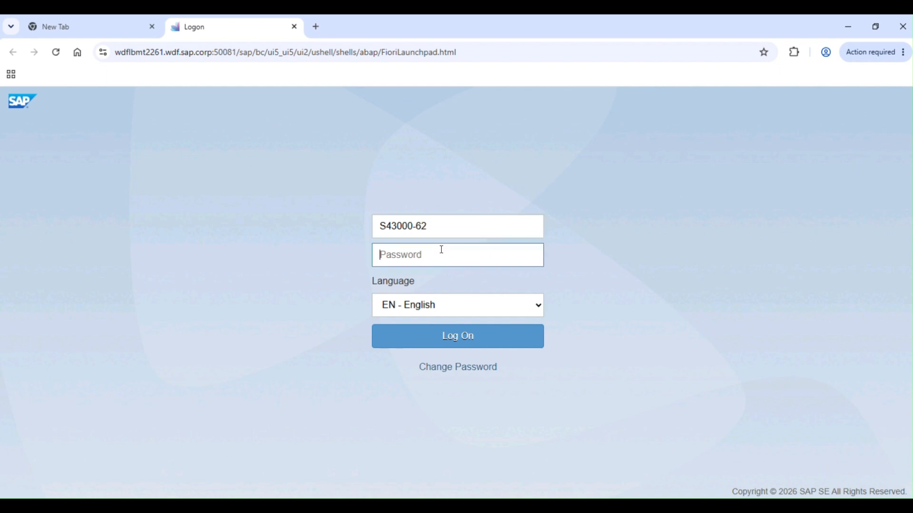
pyautogui.write('••••••••')
pyautogui.press('Return')
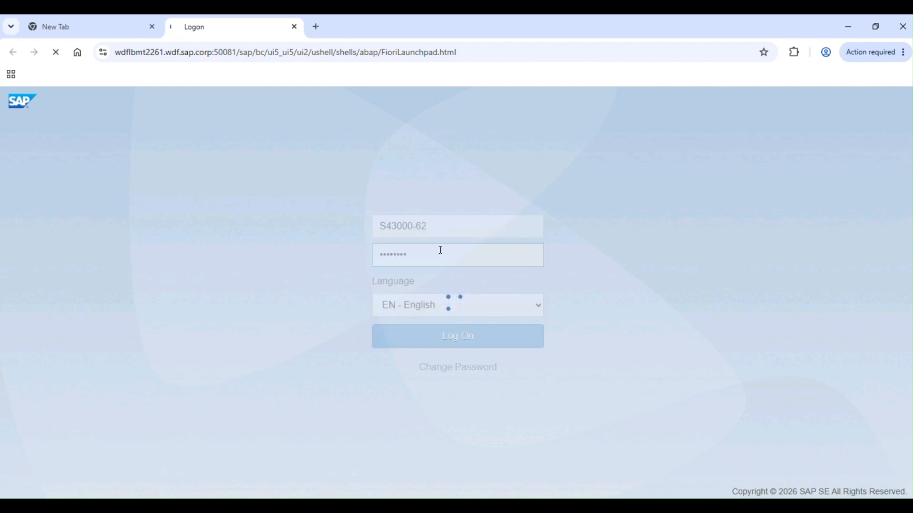
# Step: Close the empty browser tab and dismiss the pop-up over the launchpad's home page
pyautogui.click(118, 31)
pyautogui.click(152, 27)
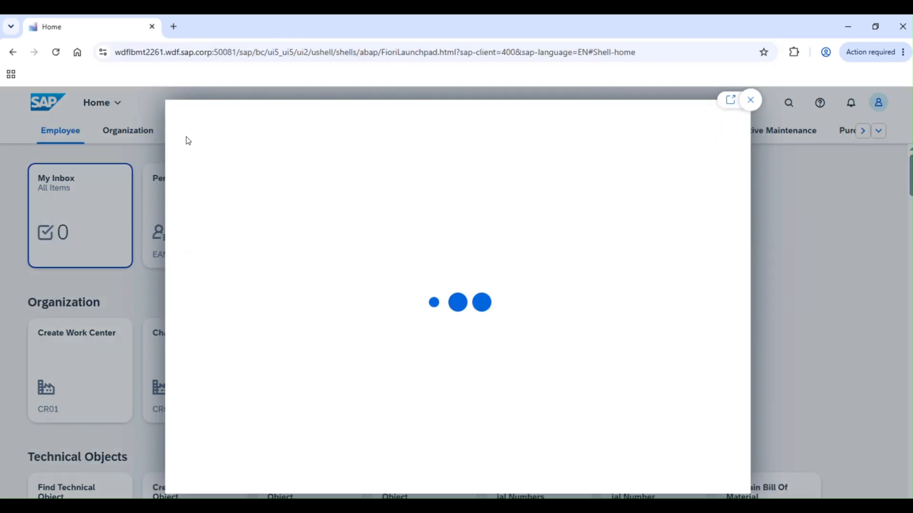
pyautogui.click(753, 102)
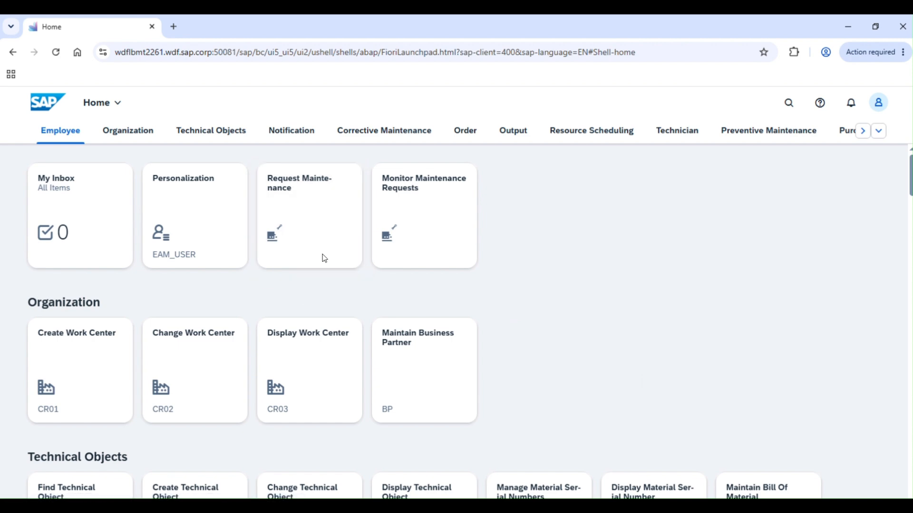
# Step: Open the Find Maintenance Orders app from the Order group and dismiss its pop-up
pyautogui.click(465, 133)
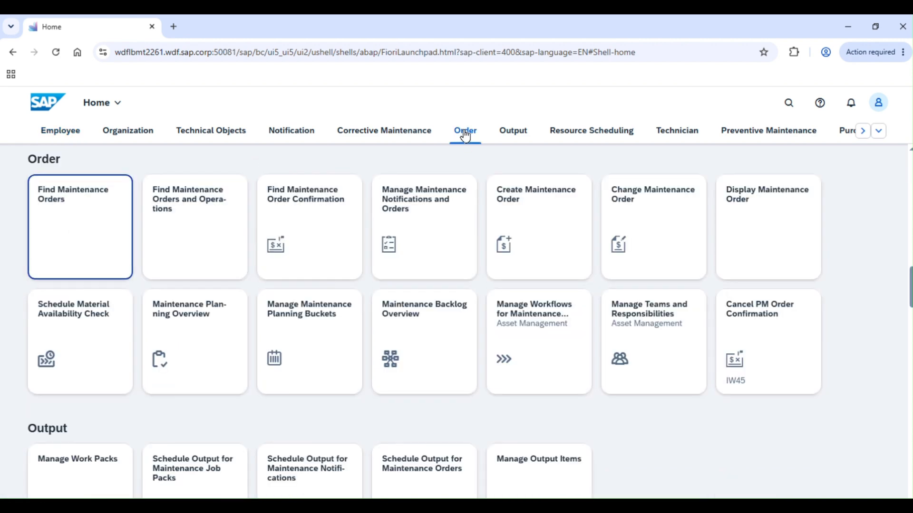
pyautogui.click(80, 221)
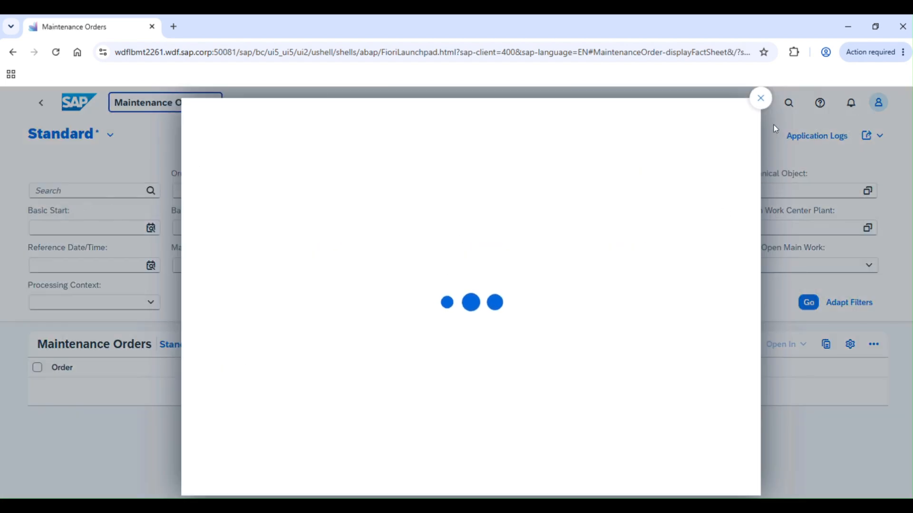
pyautogui.click(763, 100)
# Step: Search the maintenance orders for the copied order number
pyautogui.click(99, 191)
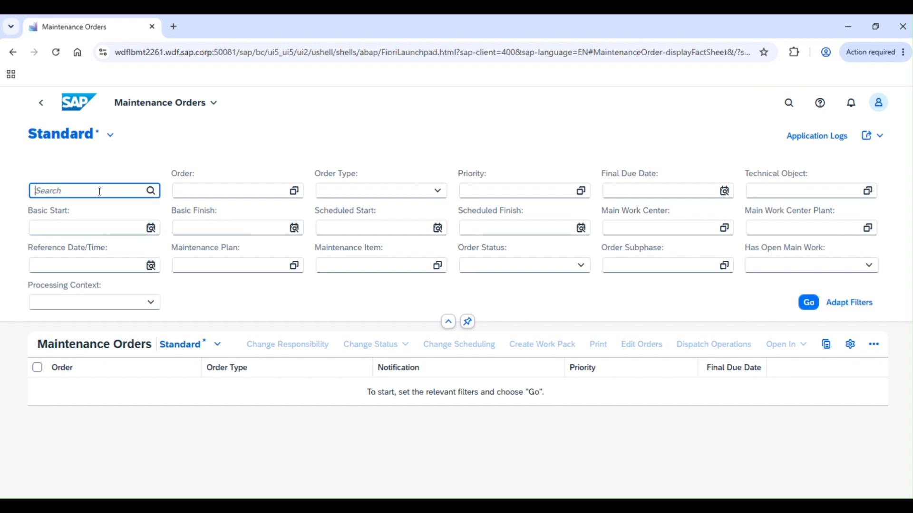
pyautogui.hotkey('ctrl', 'v')
pyautogui.click(808, 302)
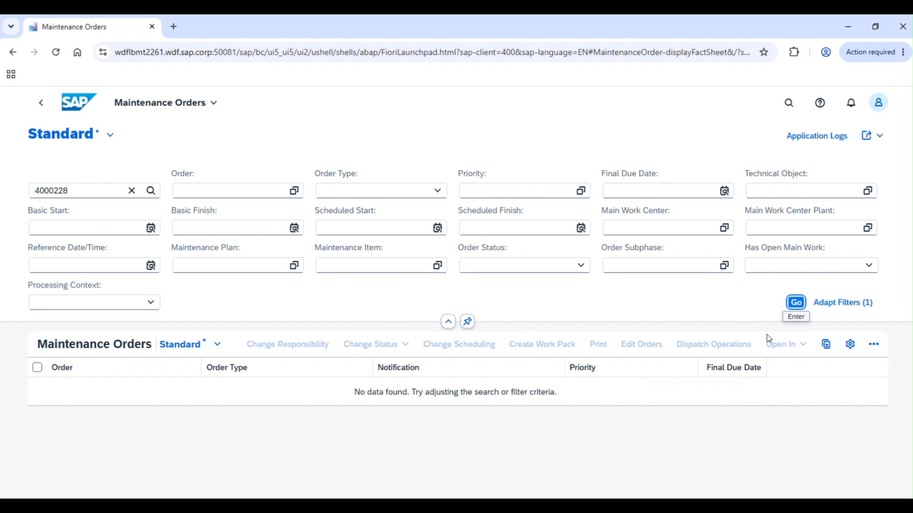
pyautogui.click(797, 307)
# Step: Filter the maintenance orders by order type Corrective Maintenance Order (YBA1), without any search term
pyautogui.click(438, 190)
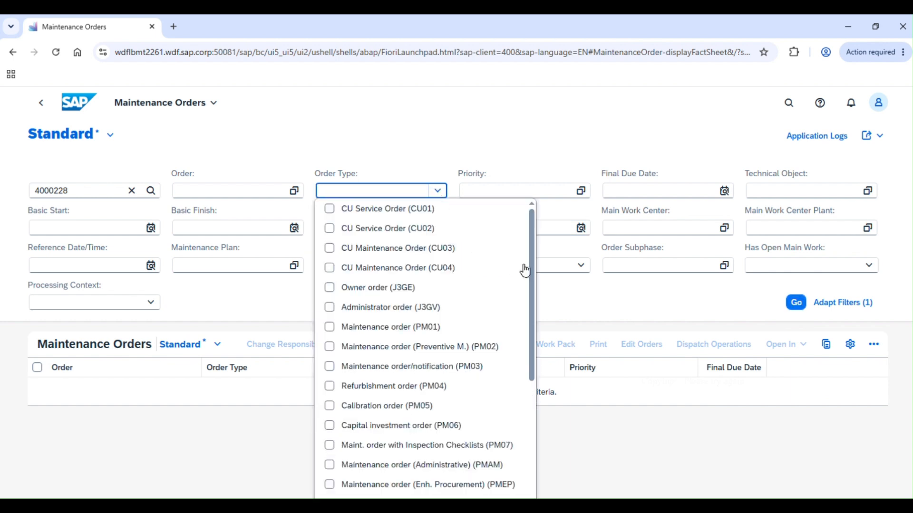
pyautogui.moveTo(529, 246); pyautogui.dragTo(529, 441)
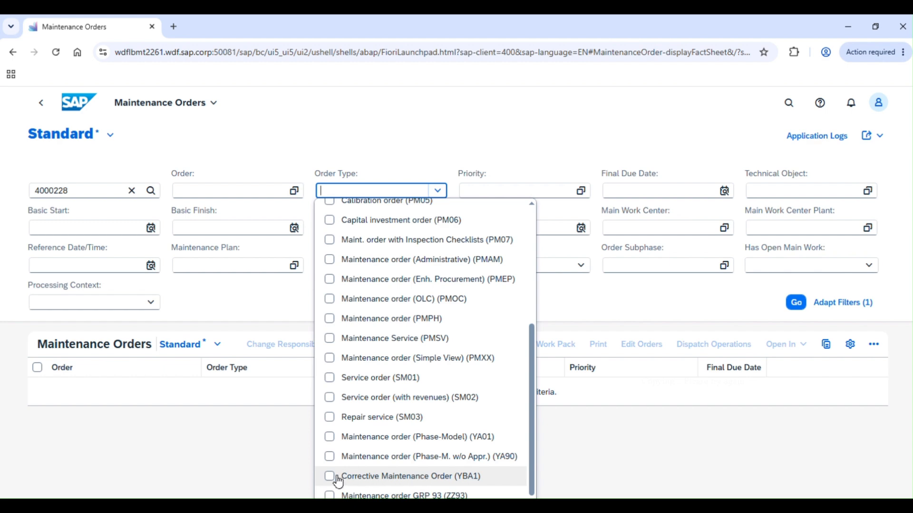
pyautogui.click(365, 481)
pyautogui.click(799, 301)
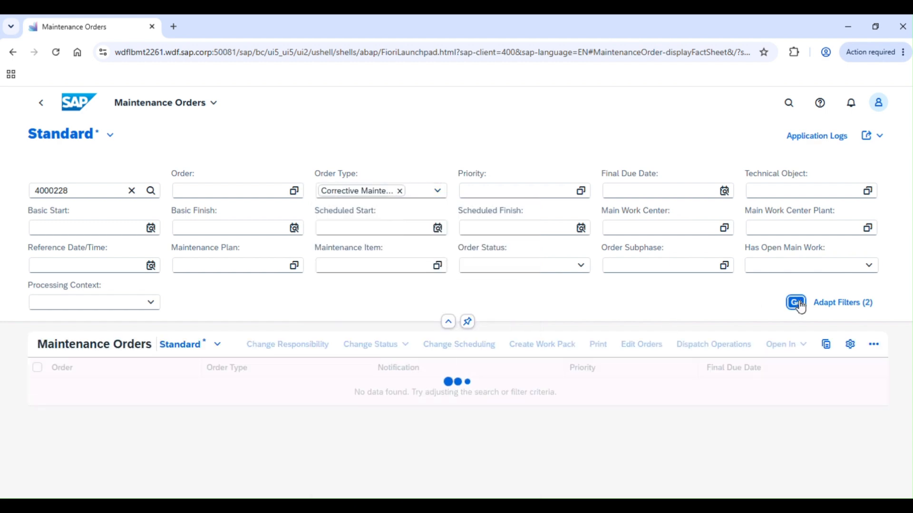
pyautogui.click(132, 191)
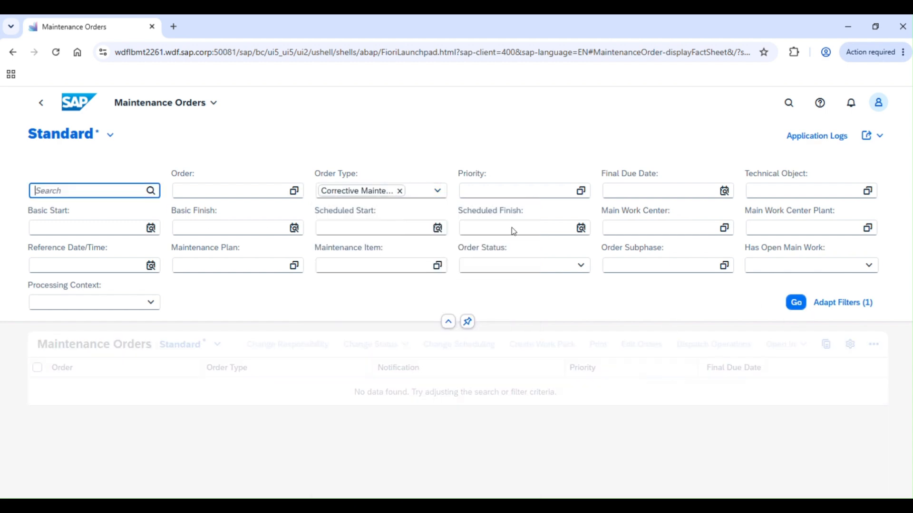
pyautogui.click(794, 303)
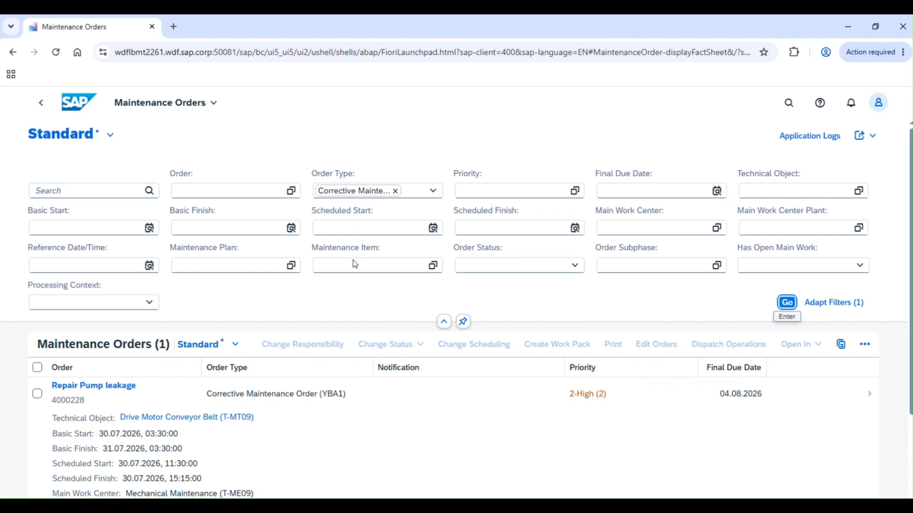
# Step: Open the Repair Pump leakage order from the results and show its operations
pyautogui.scroll(-3, 333, 270)
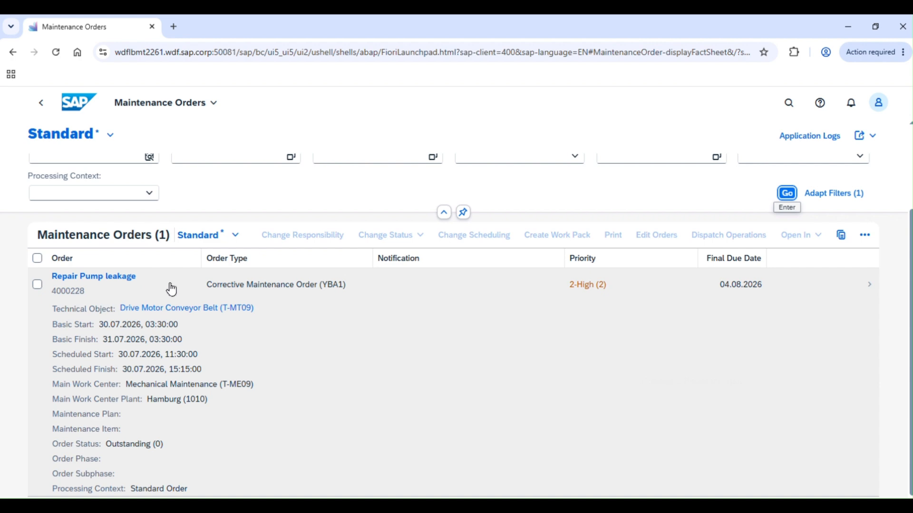
pyautogui.click(869, 286)
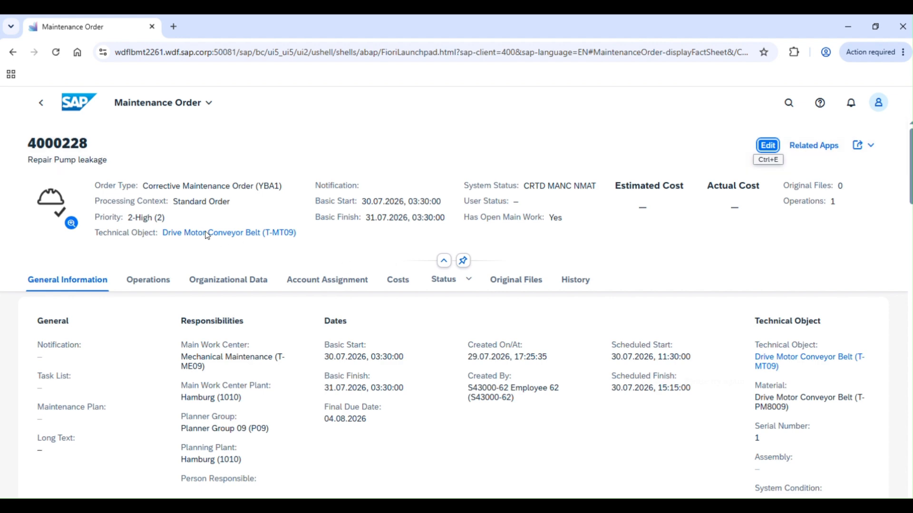
pyautogui.scroll(-2, 150, 204)
pyautogui.click(147, 187)
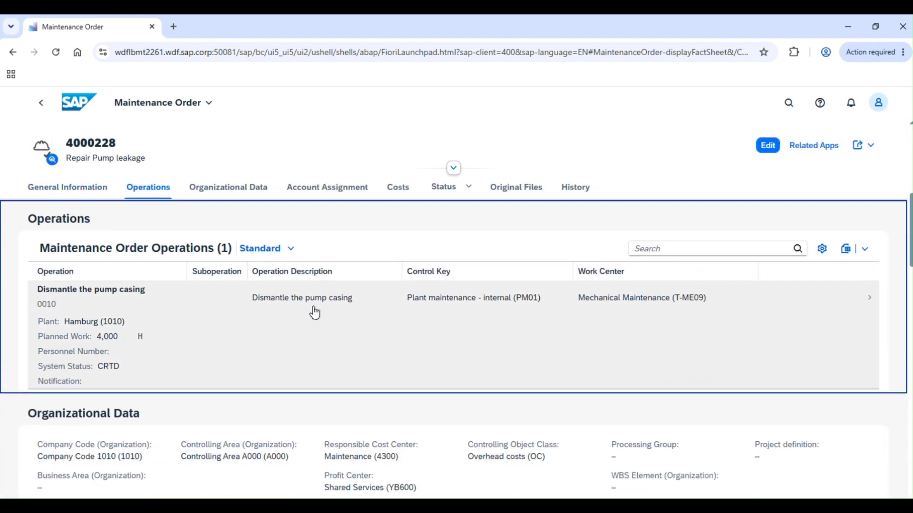
# Step: Examine the order's organizational data, account assignment, costs and system status, and return to its general information
pyautogui.scroll(-8, 426, 307)
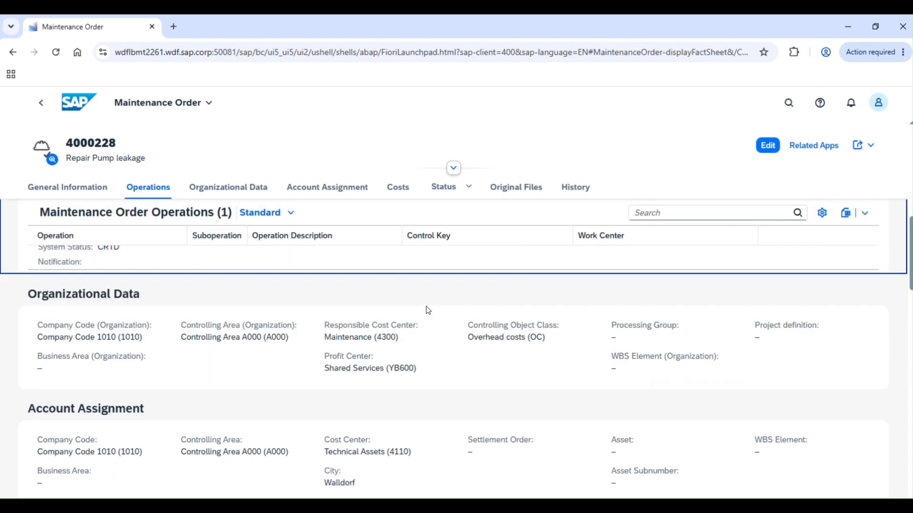
pyautogui.scroll(-3, 361, 343)
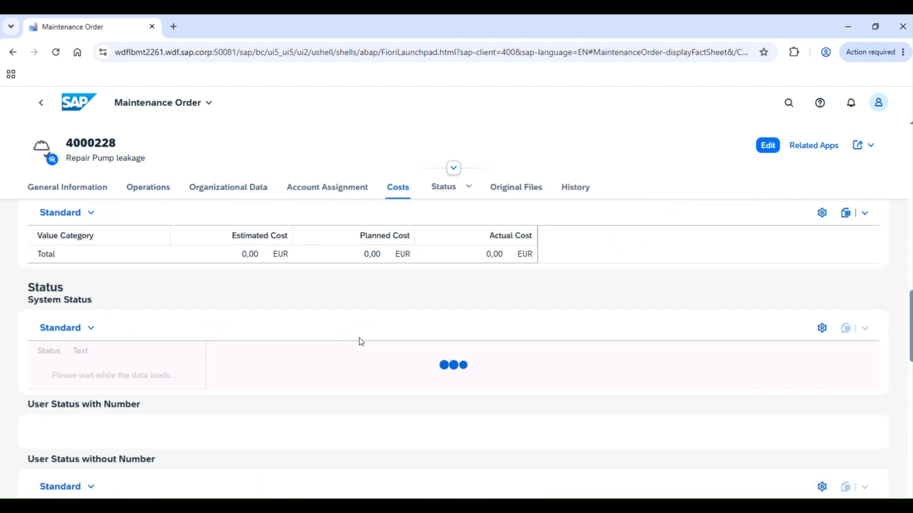
pyautogui.scroll(5, 361, 341)
pyautogui.scroll(-3, 359, 336)
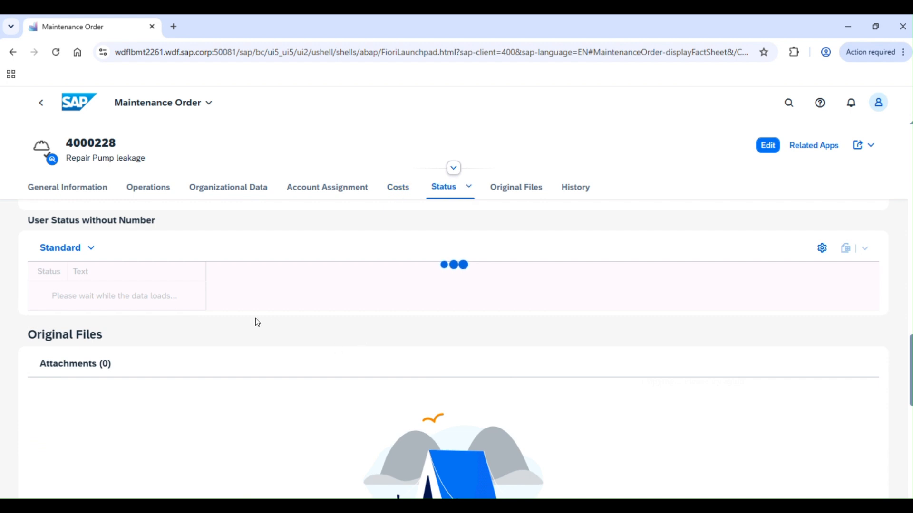
pyautogui.scroll(3, 120, 333)
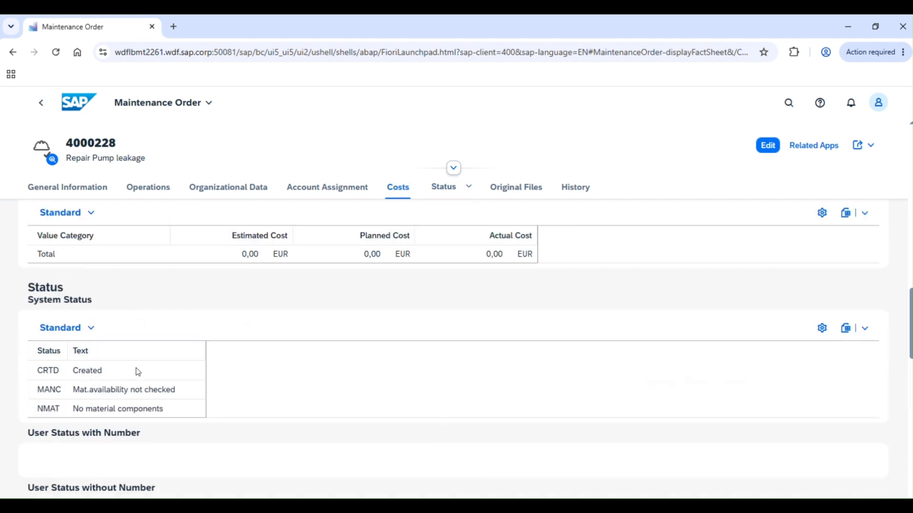
pyautogui.scroll(-2, 138, 370)
pyautogui.scroll(10, 138, 368)
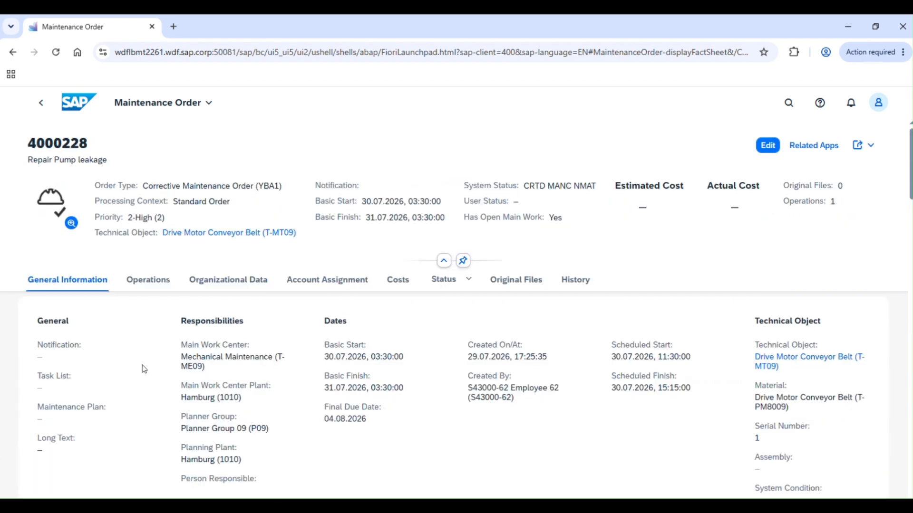
# Step: Go through the order's organizational data, account assignment, costs, original files and history sections
pyautogui.click(229, 280)
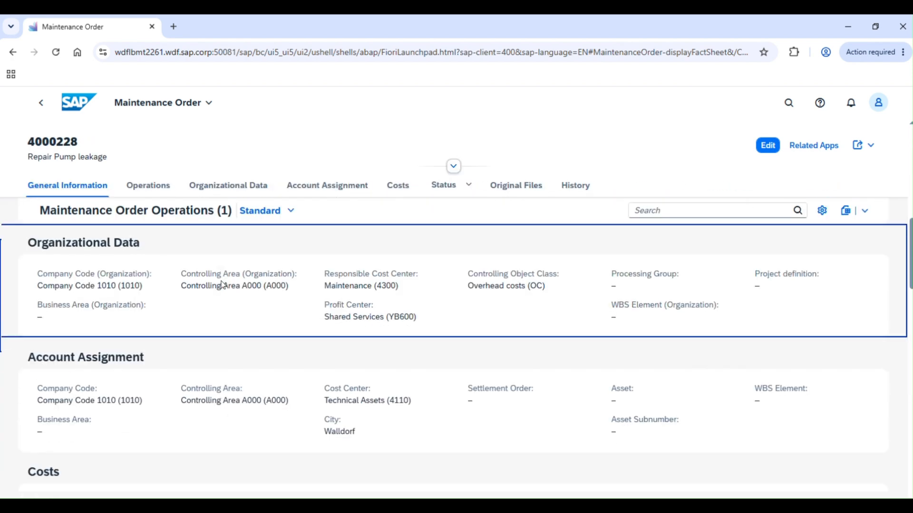
pyautogui.click(318, 197)
pyautogui.click(403, 194)
pyautogui.click(511, 188)
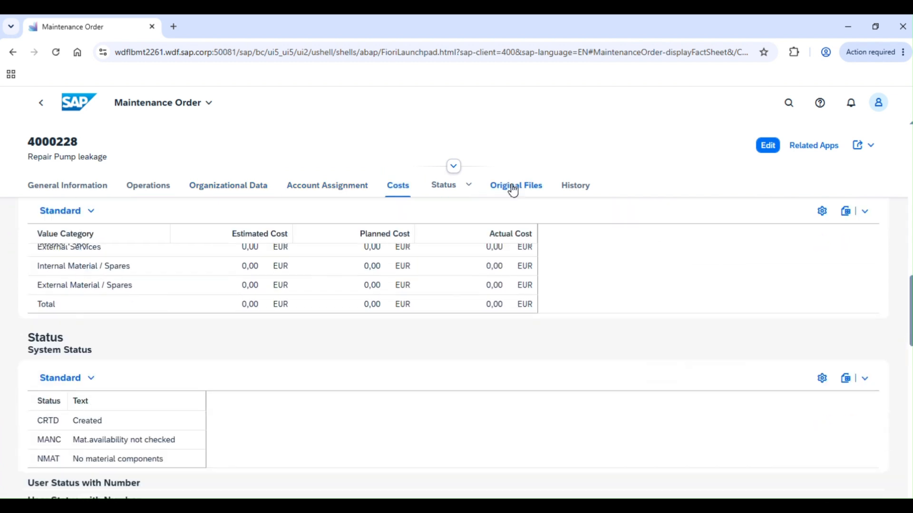
pyautogui.click(575, 186)
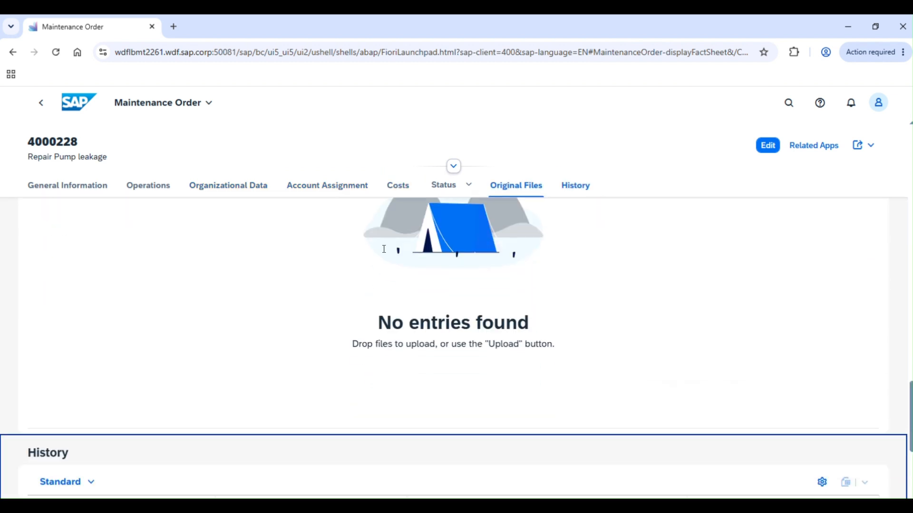
# Step: Open the Repair Pump leakage order for editing and look through its general data and responsibilities
pyautogui.scroll(5, 347, 297)
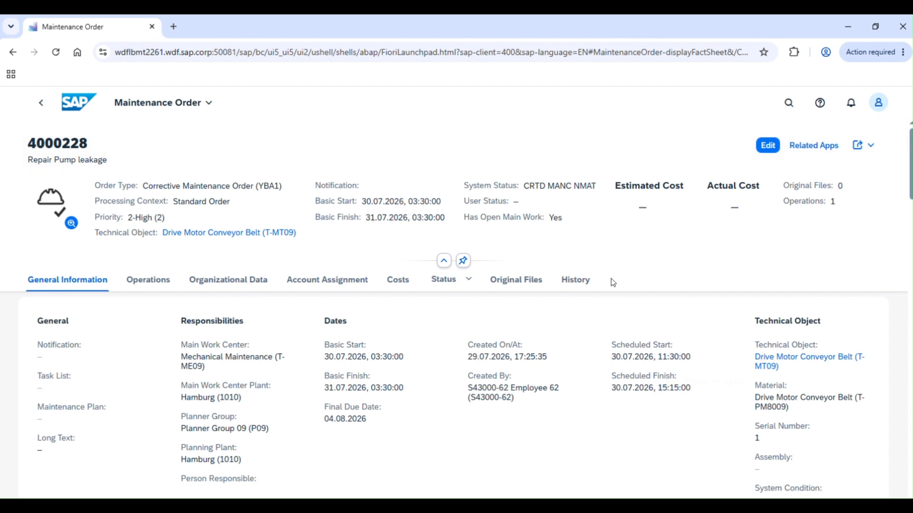
pyautogui.click(768, 146)
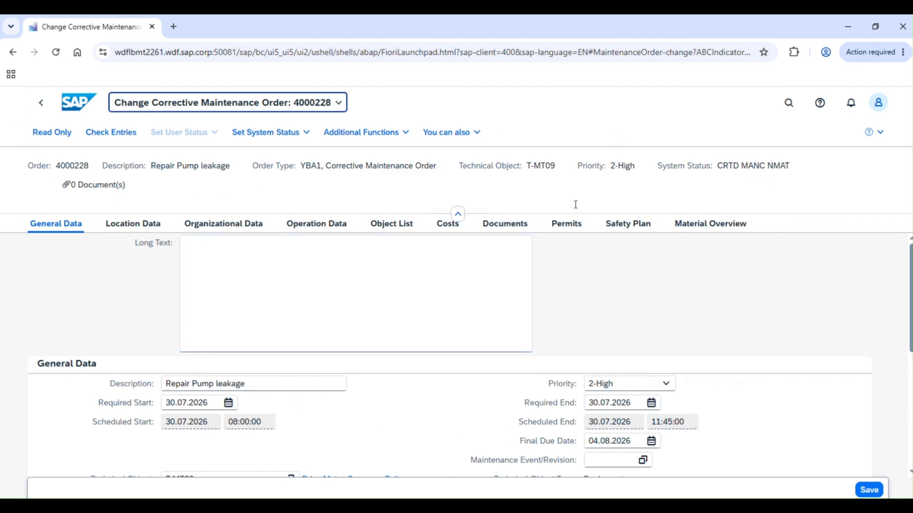
pyautogui.scroll(-5, 608, 357)
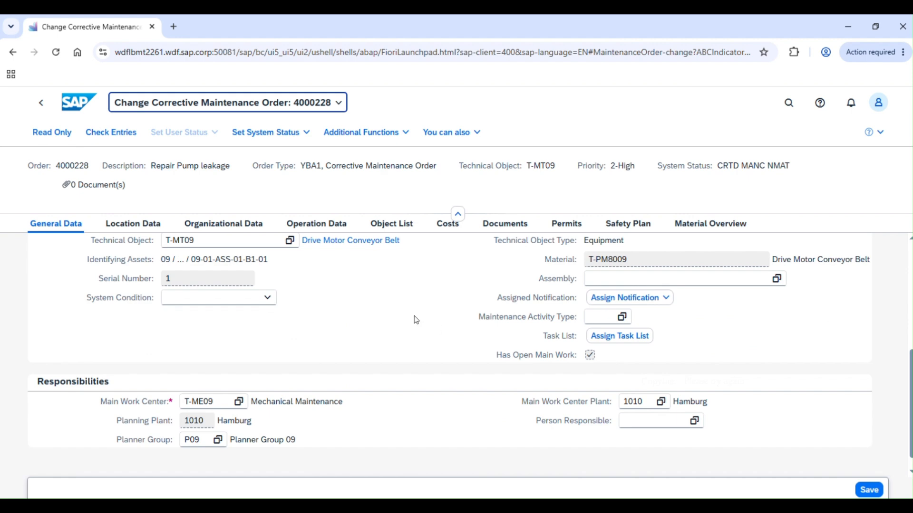
pyautogui.scroll(-1, 415, 320)
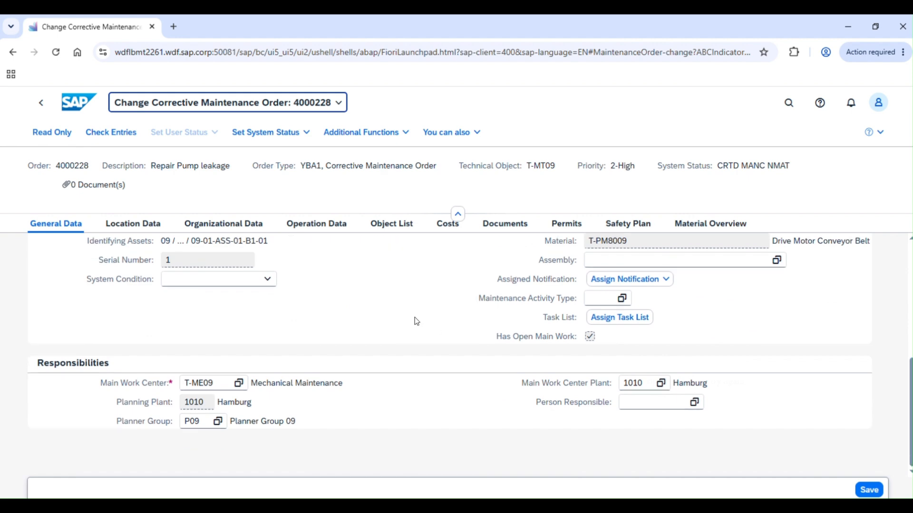
# Step: Enter the order's long text as "Test for the new YBA1 order type"
pyautogui.scroll(5, 423, 352)
pyautogui.click(209, 255)
pyautogui.write('Te')
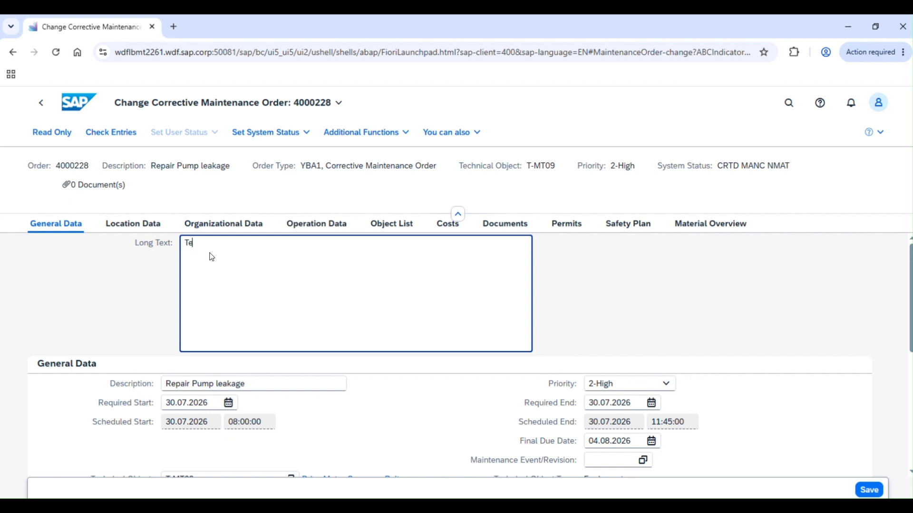
pyautogui.write('st tor the new YBA1 order ty')
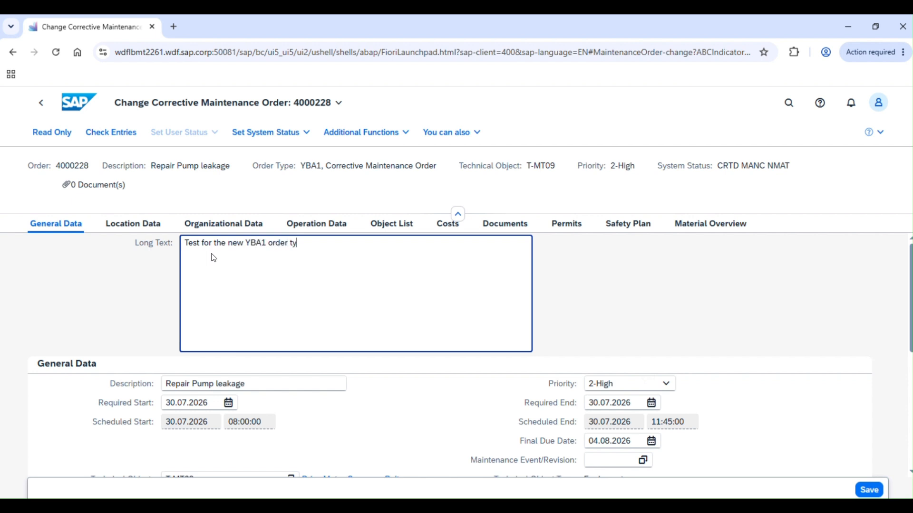
pyautogui.write('pe')
# Step: Go through the order's operation data, object list, organizational data and location data
pyautogui.click(320, 228)
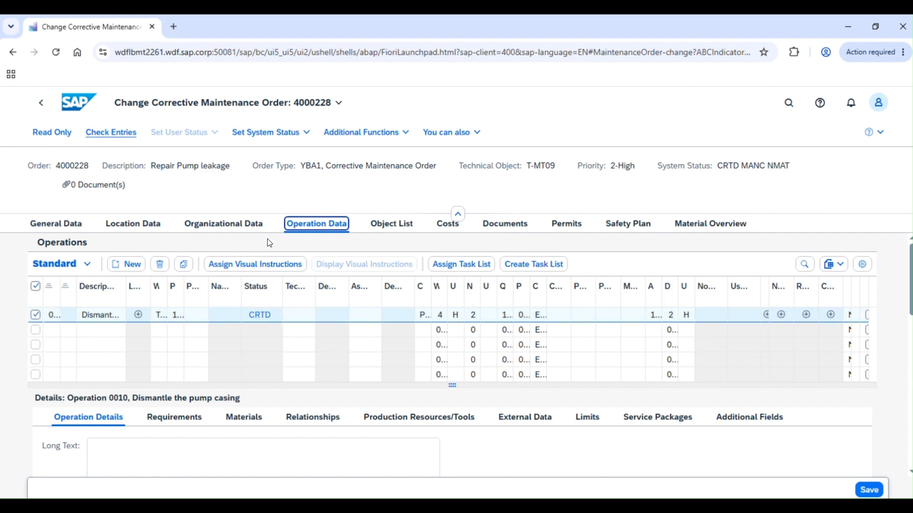
pyautogui.click(392, 232)
pyautogui.click(231, 228)
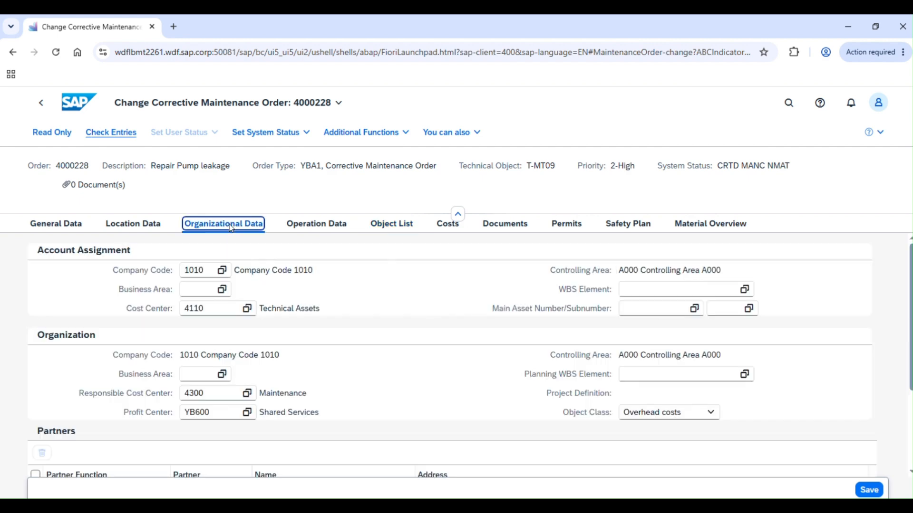
pyautogui.click(135, 228)
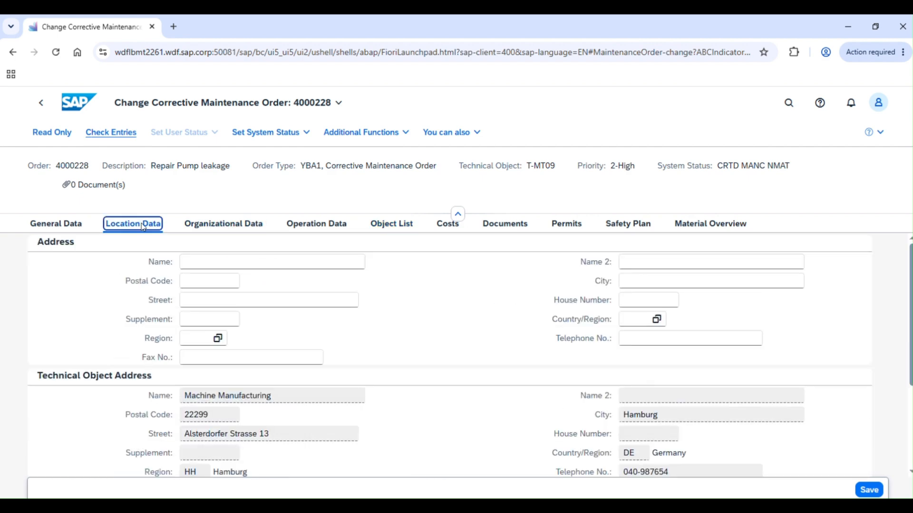
# Step: Return to the order's general data, save the order and switch it to read-only mode
pyautogui.click(55, 228)
pyautogui.click(869, 492)
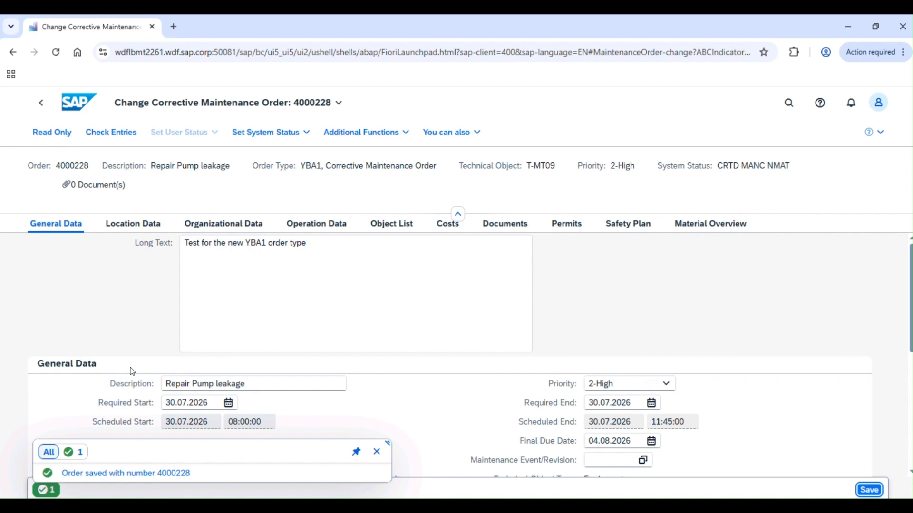
pyautogui.click(52, 133)
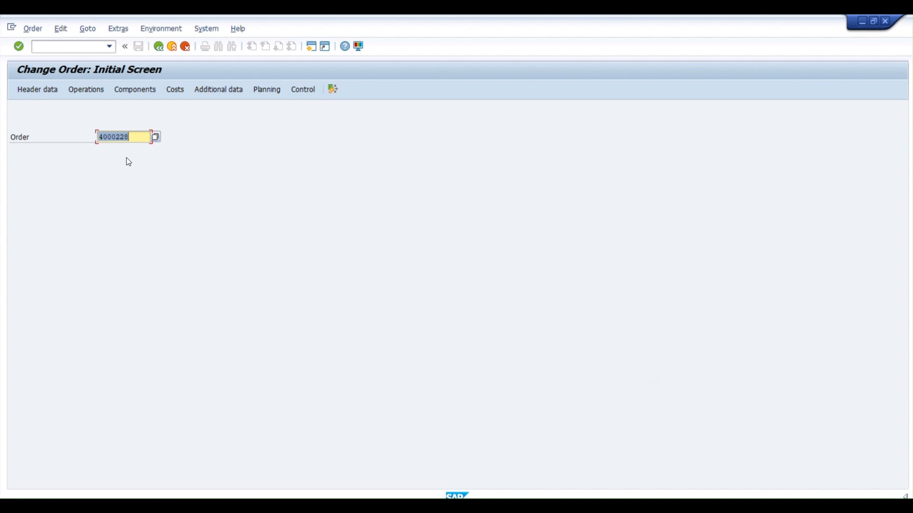
# Step: Open the same order for change in SAP GUI, check its header long text and collapse the long text again
pyautogui.press('Return')
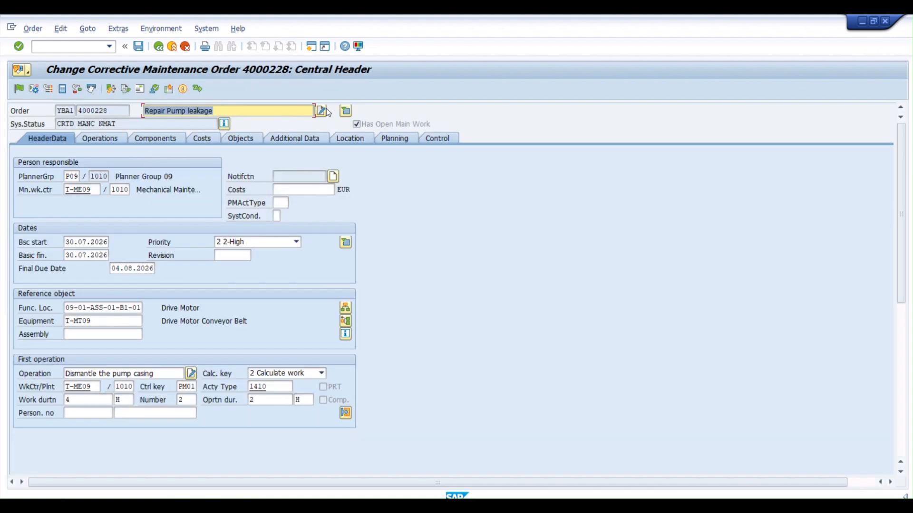
pyautogui.click(346, 114)
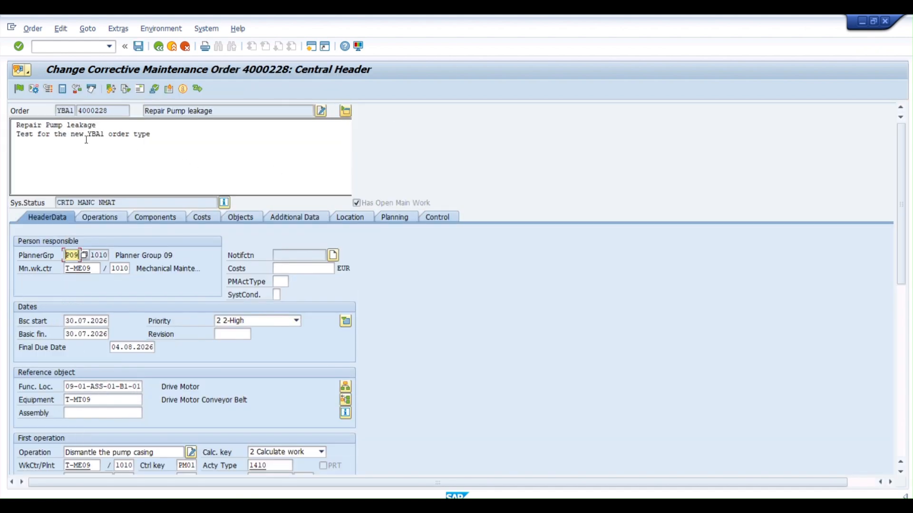
pyautogui.moveTo(173, 134); pyautogui.dragTo(18, 137)
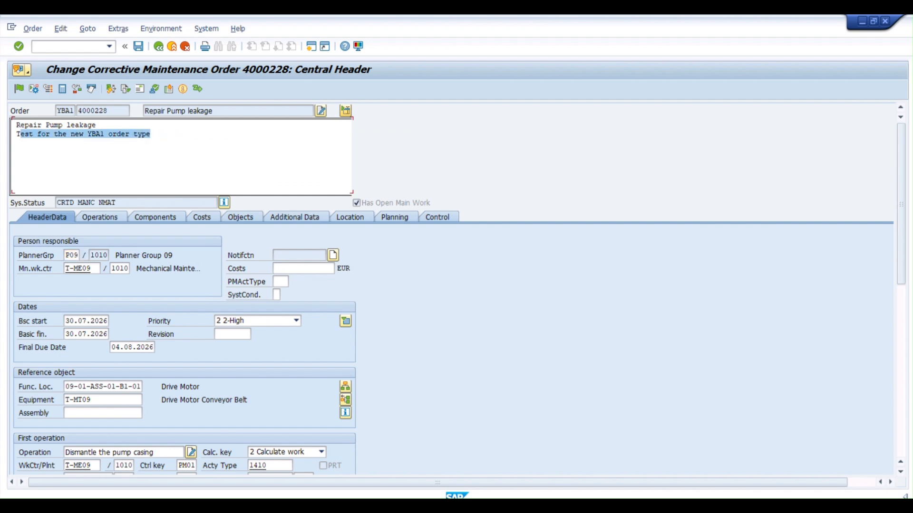
pyautogui.click(347, 110)
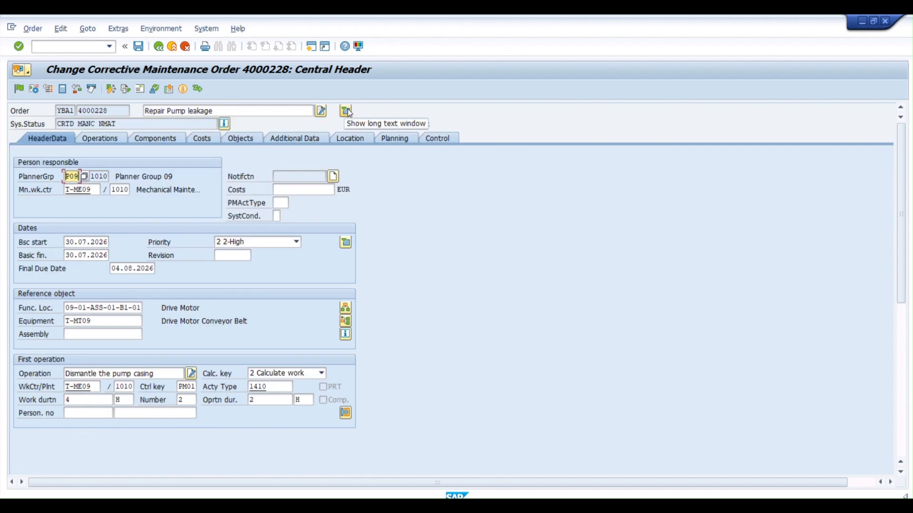